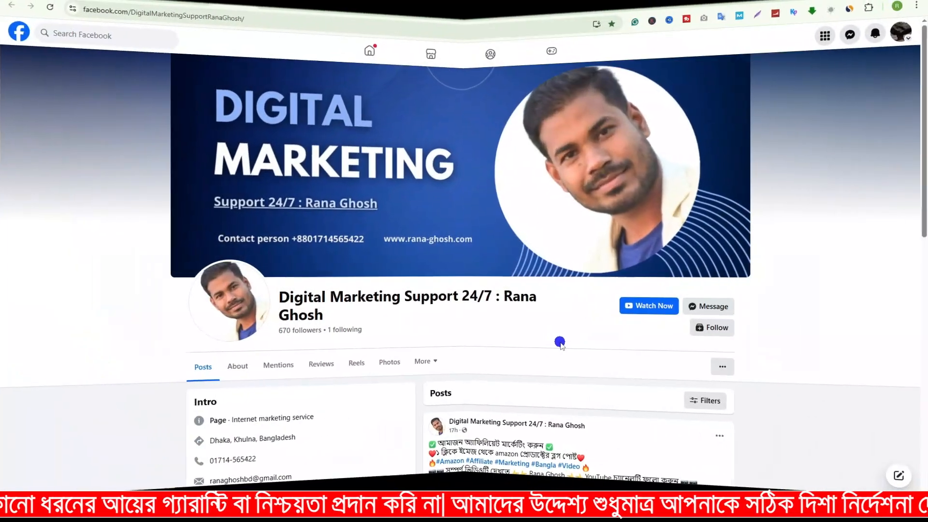
{"action": "scroll", "coordinate": [569, 346], "scroll_direction": "down", "scroll_amount": 2}
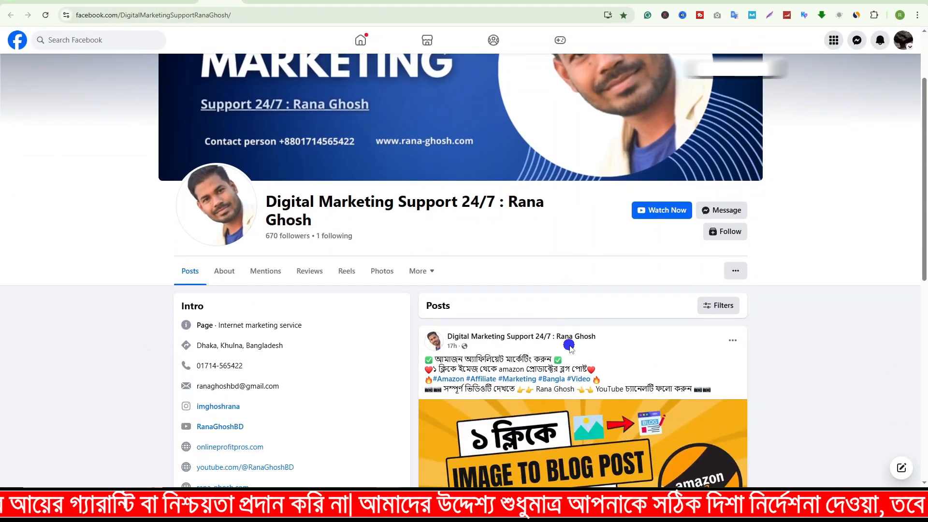
{"action": "scroll", "coordinate": [569, 346], "scroll_direction": "up", "scroll_amount": 2}
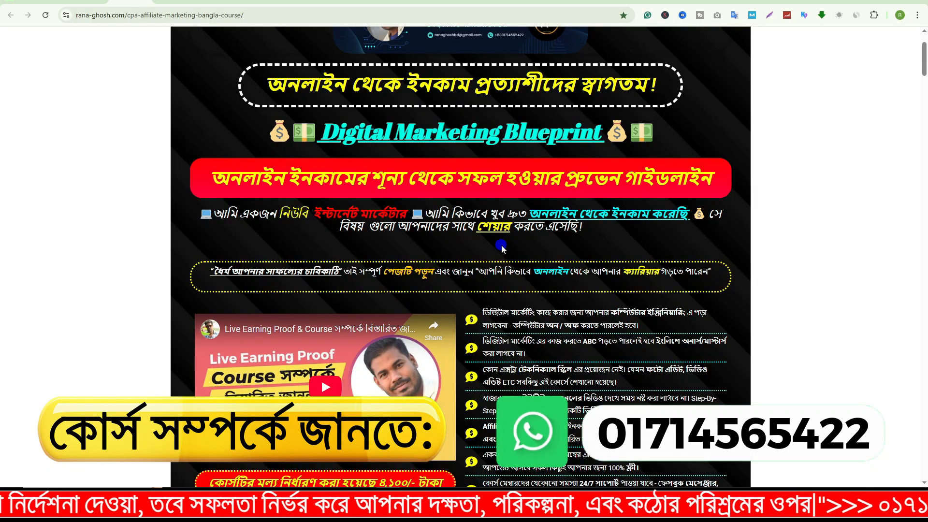
Read through the Digital Marketing Blueprint course page, including its introduction, course benefits, suitability lists and contact section
{"action": "left_click_drag", "start_coordinate": [483, 225], "coordinate": [582, 229]}
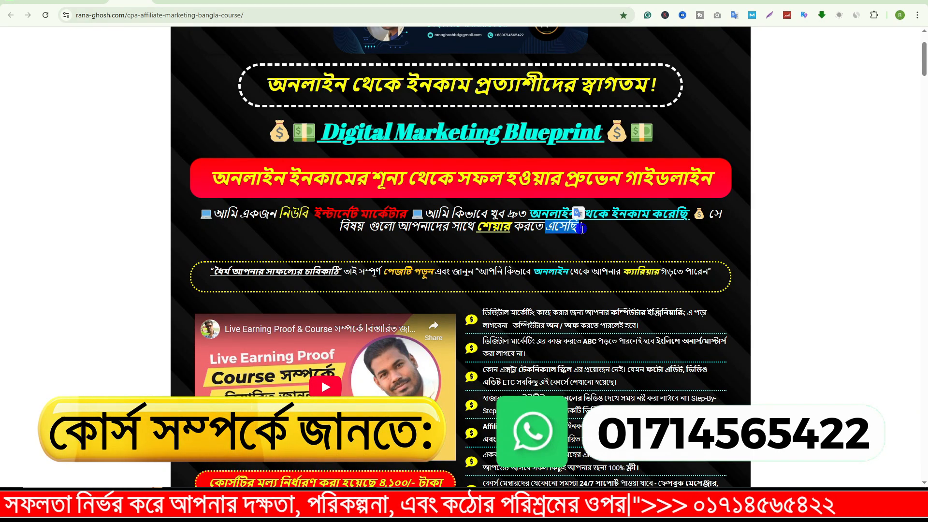
{"action": "left_click", "coordinate": [454, 209]}
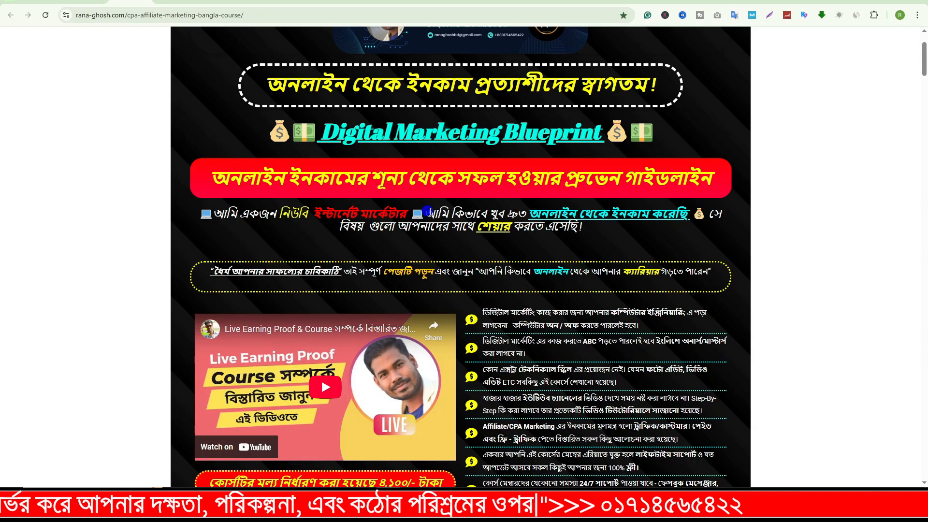
{"action": "left_click_drag", "start_coordinate": [428, 211], "coordinate": [466, 211]}
{"action": "left_click", "coordinate": [498, 219]}
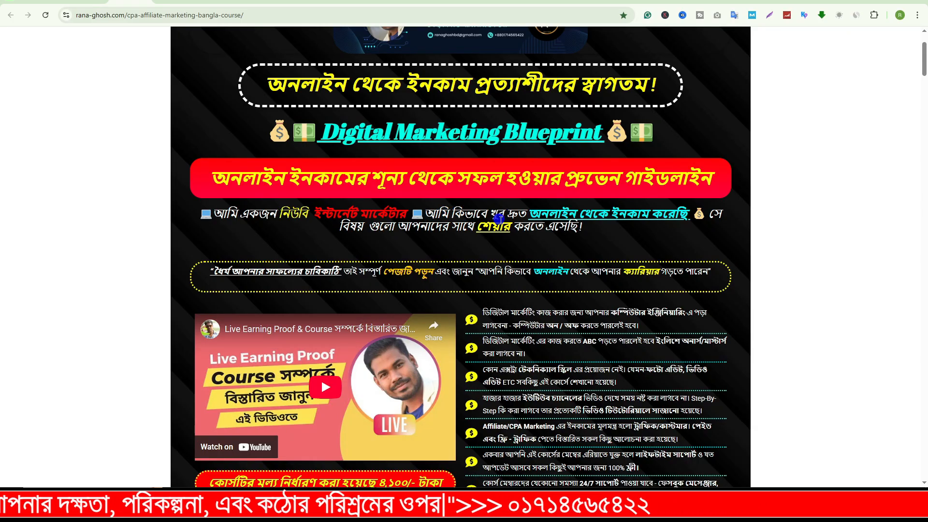
{"action": "scroll", "coordinate": [498, 218], "scroll_direction": "down", "scroll_amount": 4}
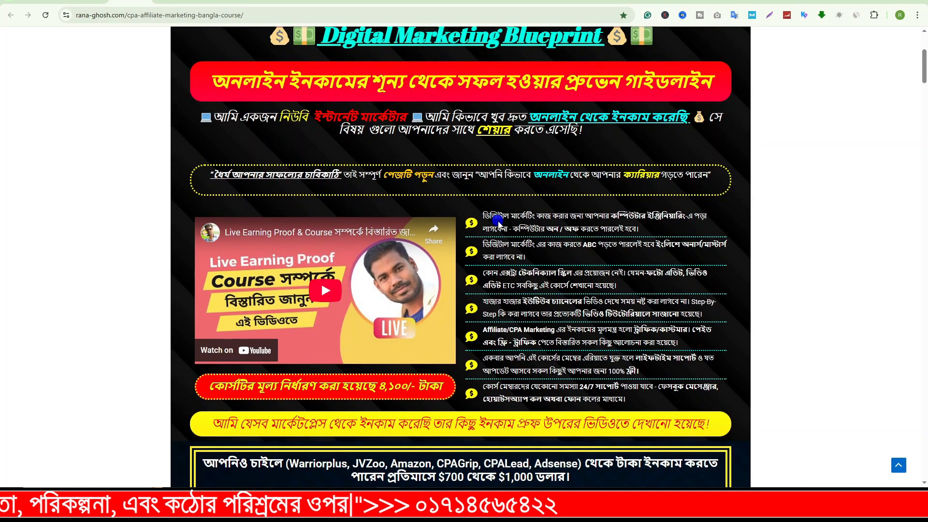
{"action": "scroll", "coordinate": [498, 223], "scroll_direction": "down", "scroll_amount": 5}
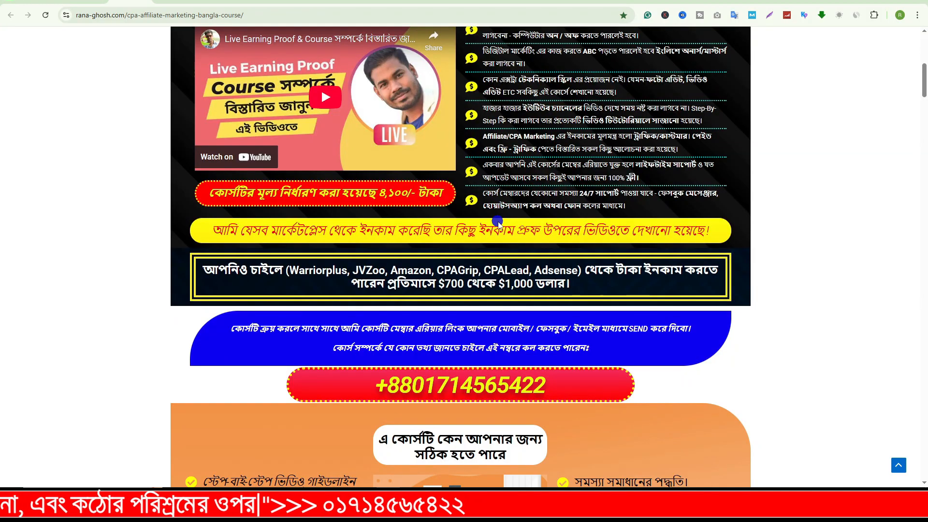
{"action": "scroll", "coordinate": [499, 223], "scroll_direction": "down", "scroll_amount": 5}
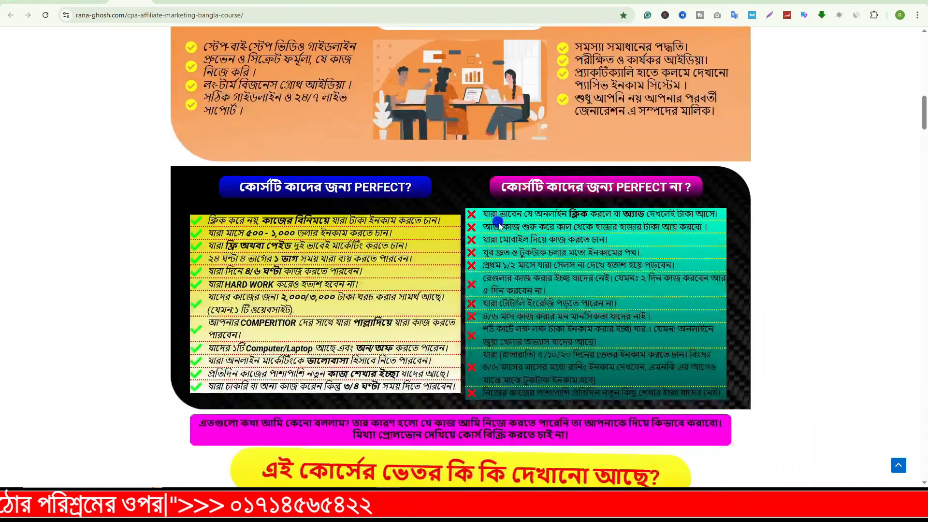
{"action": "scroll", "coordinate": [498, 224], "scroll_direction": "up", "scroll_amount": 10}
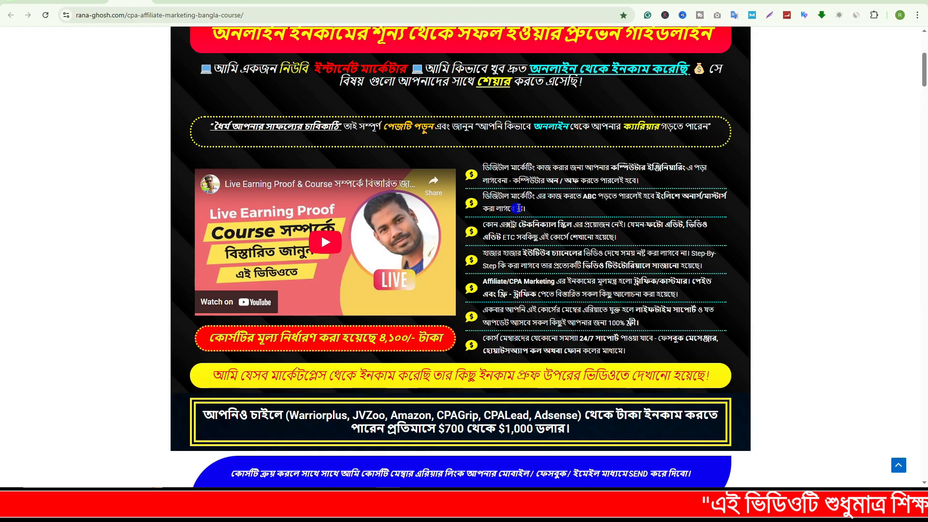
{"action": "left_click_drag", "start_coordinate": [486, 167], "coordinate": [574, 292]}
{"action": "scroll", "coordinate": [566, 312], "scroll_direction": "down", "scroll_amount": 6}
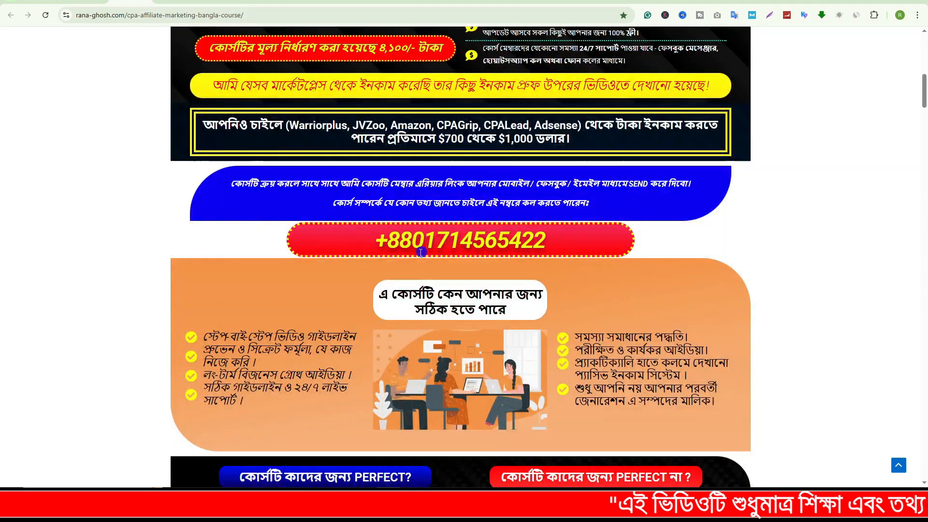
{"action": "left_click_drag", "start_coordinate": [382, 240], "coordinate": [563, 245]}
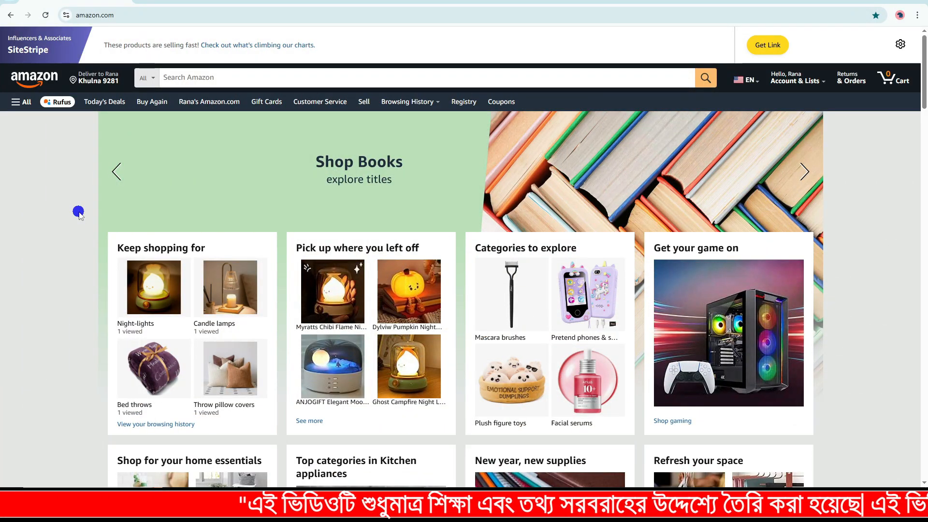
{"action": "scroll", "coordinate": [74, 251], "scroll_direction": "down", "scroll_amount": 3}
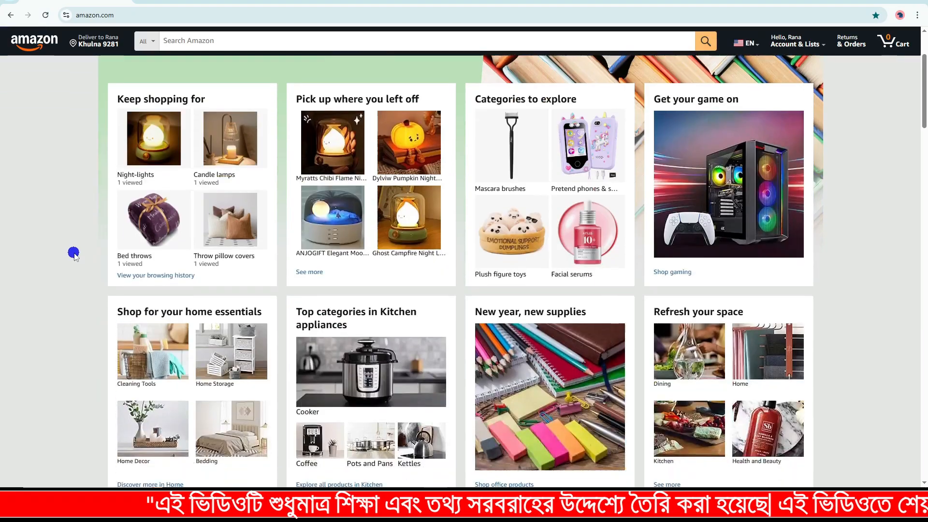
{"action": "scroll", "coordinate": [72, 248], "scroll_direction": "up", "scroll_amount": 3}
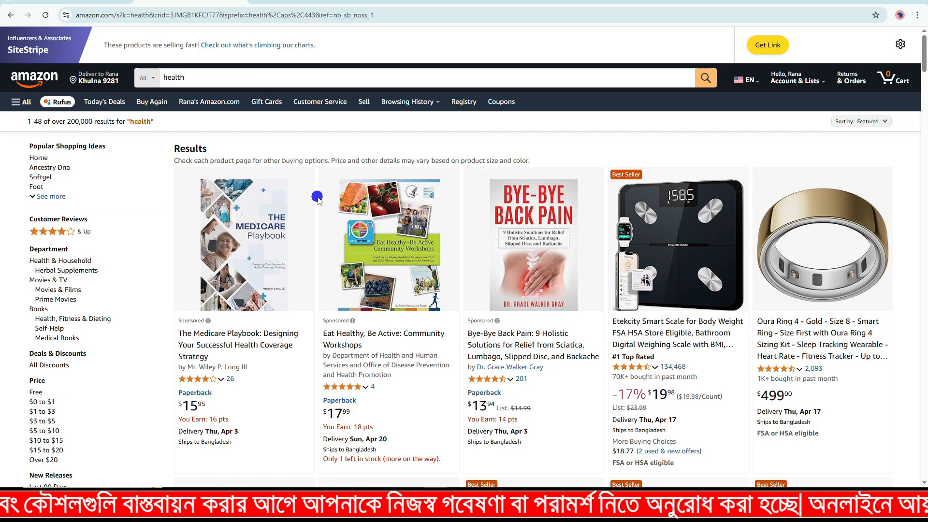
Browse the Amazon results for "health" for a strong seller and open the Bronson Milk Thistle 120 Capsules product page
{"action": "scroll", "coordinate": [318, 198], "scroll_direction": "down", "scroll_amount": 1}
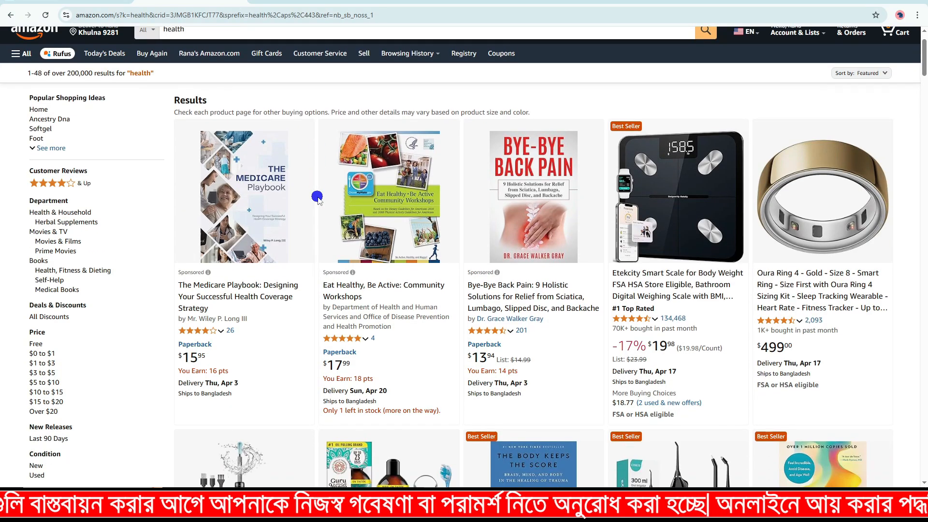
{"action": "scroll", "coordinate": [318, 198], "scroll_direction": "down", "scroll_amount": 10}
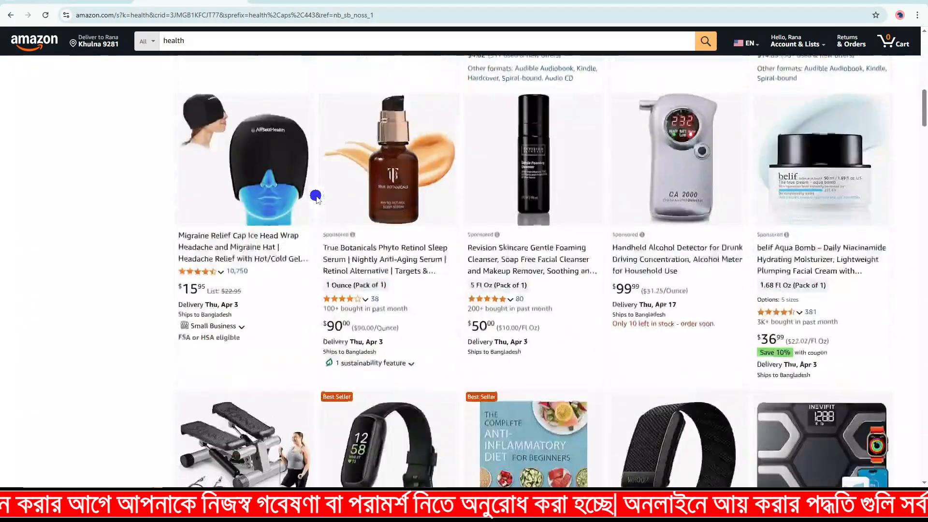
{"action": "scroll", "coordinate": [315, 198], "scroll_direction": "down", "scroll_amount": 15}
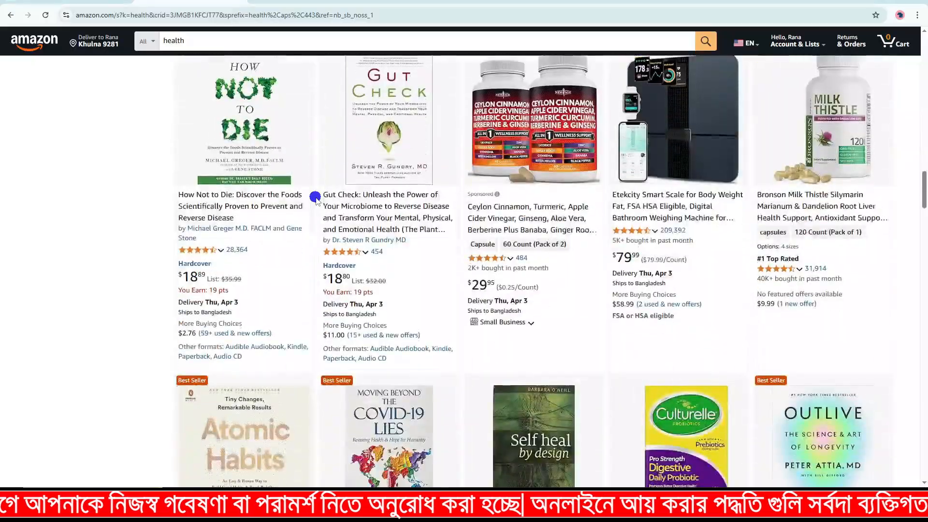
{"action": "scroll", "coordinate": [316, 198], "scroll_direction": "up", "scroll_amount": 4}
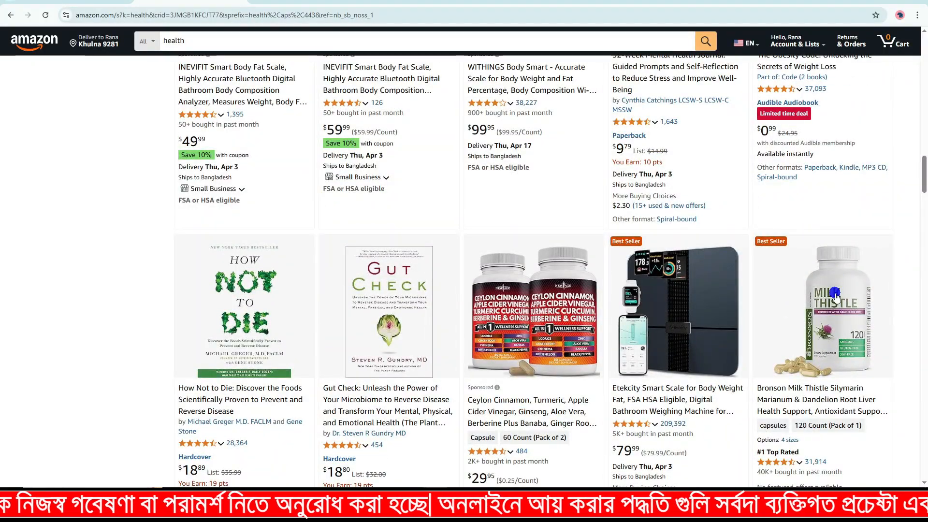
{"action": "scroll", "coordinate": [822, 288], "scroll_direction": "down", "scroll_amount": 1}
{"action": "scroll", "coordinate": [821, 289], "scroll_direction": "down", "scroll_amount": 1}
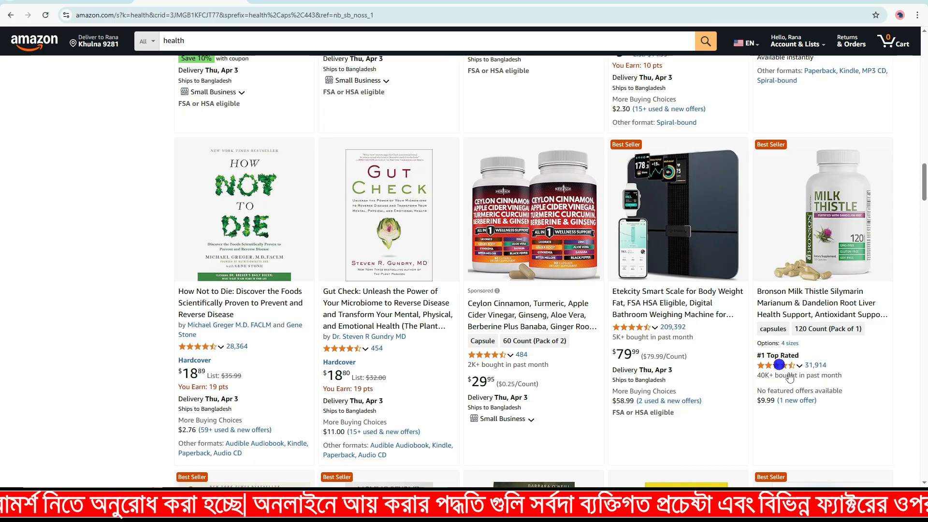
{"action": "left_click_drag", "start_coordinate": [794, 375], "coordinate": [844, 376]}
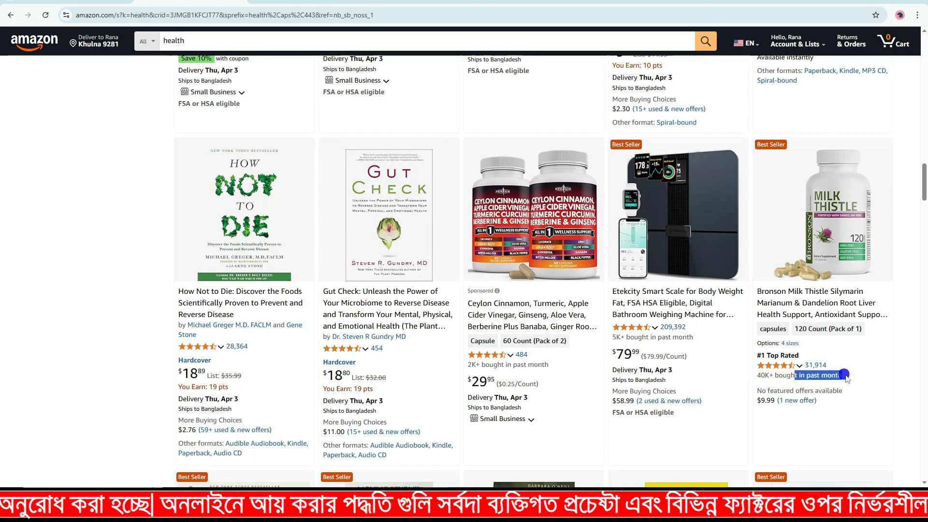
{"action": "left_click", "coordinate": [924, 372]}
{"action": "scroll", "coordinate": [822, 385], "scroll_direction": "down", "scroll_amount": 3}
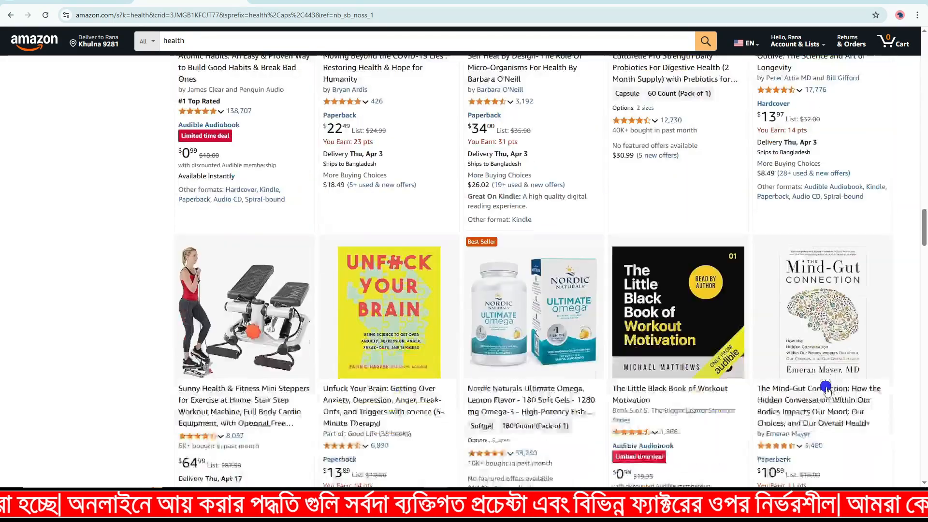
{"action": "scroll", "coordinate": [825, 384], "scroll_direction": "up", "scroll_amount": 3}
{"action": "scroll", "coordinate": [825, 384], "scroll_direction": "up", "scroll_amount": 5}
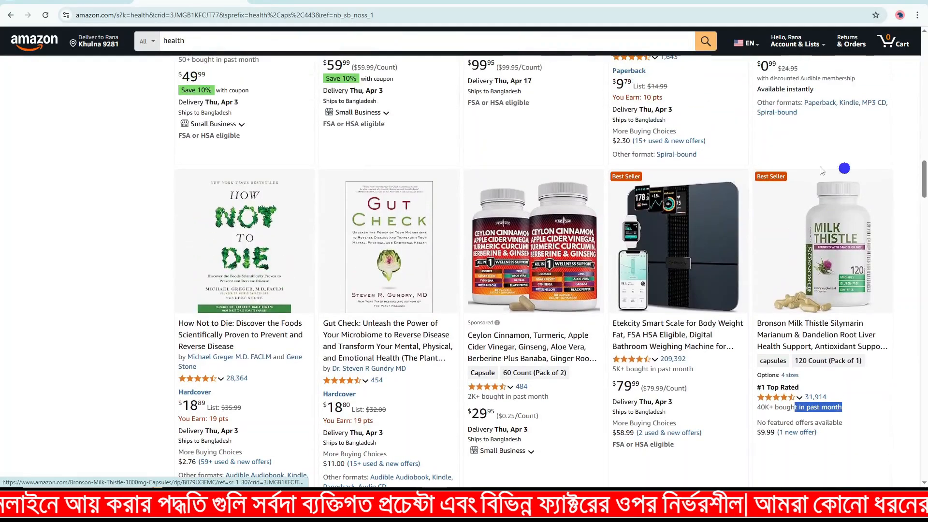
{"action": "left_click", "coordinate": [832, 338]}
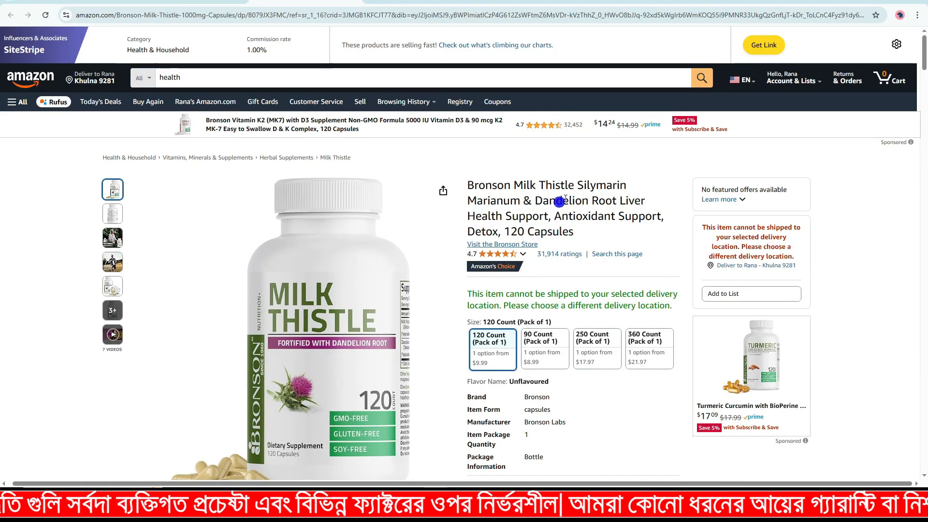
Capture and save a screenshot of the milk thistle product's main image, title, rating and size options
{"action": "scroll", "coordinate": [566, 186], "scroll_direction": "down", "scroll_amount": 3}
{"action": "scroll", "coordinate": [634, 312], "scroll_direction": "down", "scroll_amount": 3}
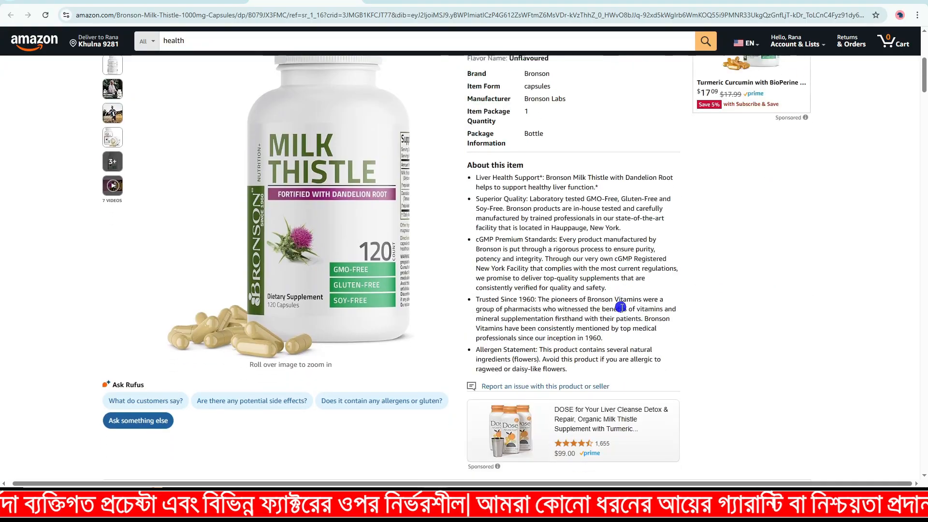
{"action": "scroll", "coordinate": [620, 307], "scroll_direction": "up", "scroll_amount": 4}
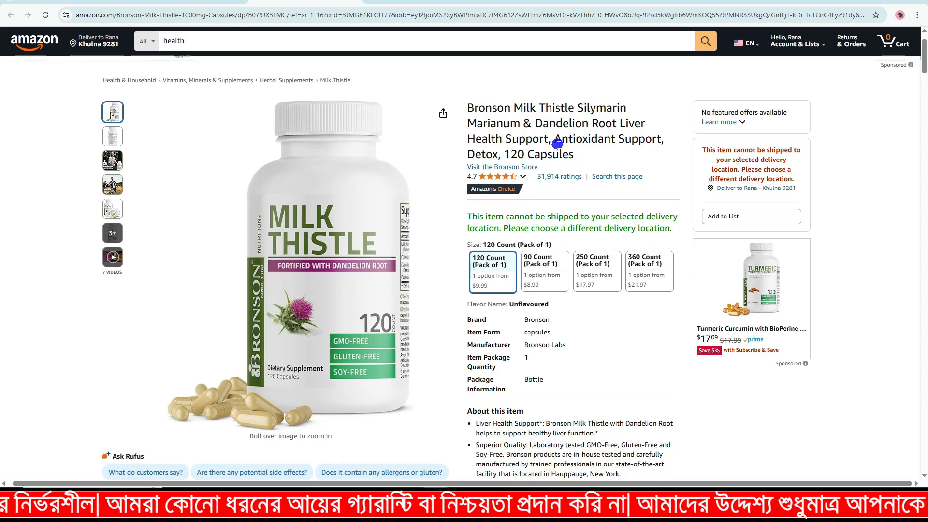
{"action": "scroll", "coordinate": [557, 144], "scroll_direction": "down", "scroll_amount": 1}
{"action": "scroll", "coordinate": [555, 144], "scroll_direction": "up", "scroll_amount": 1}
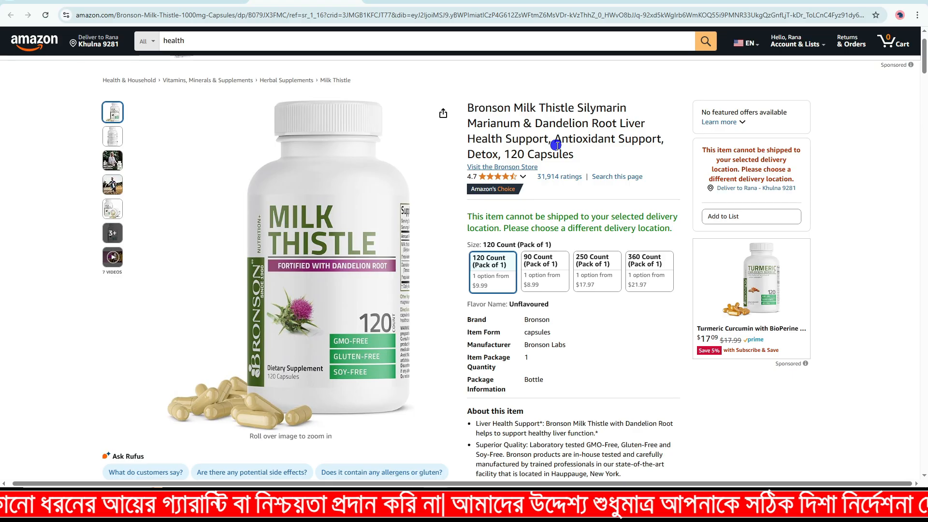
{"action": "key", "text": "Print"}
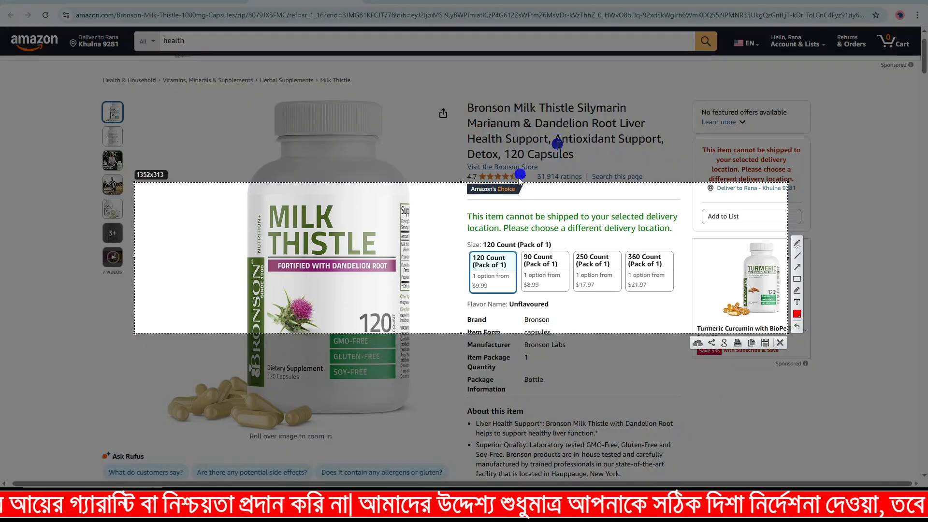
{"action": "left_click_drag", "start_coordinate": [50, 67], "coordinate": [679, 403]}
{"action": "left_click", "coordinate": [669, 413]}
Capture and save a screenshot of the product's "About this item" section, and dismiss the save notification
{"action": "scroll", "coordinate": [547, 310], "scroll_direction": "down", "scroll_amount": 7}
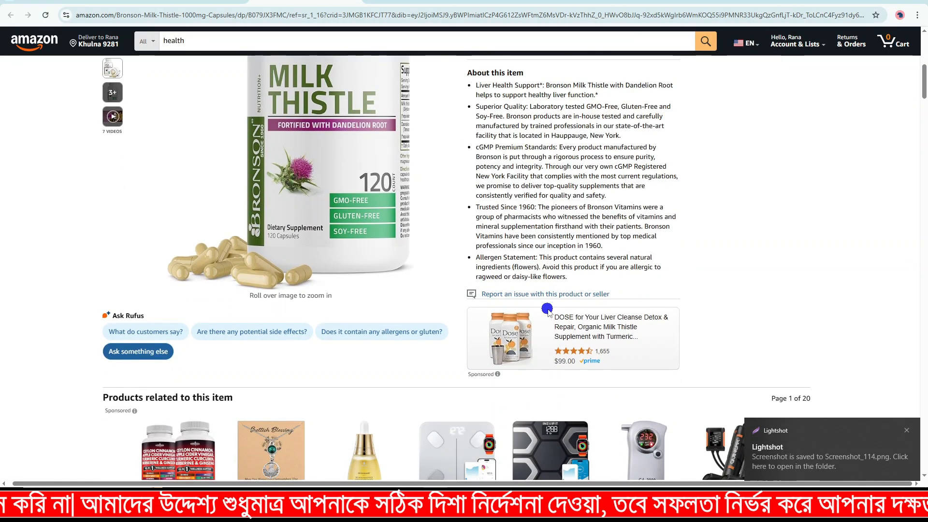
{"action": "scroll", "coordinate": [547, 309], "scroll_direction": "up", "scroll_amount": 1}
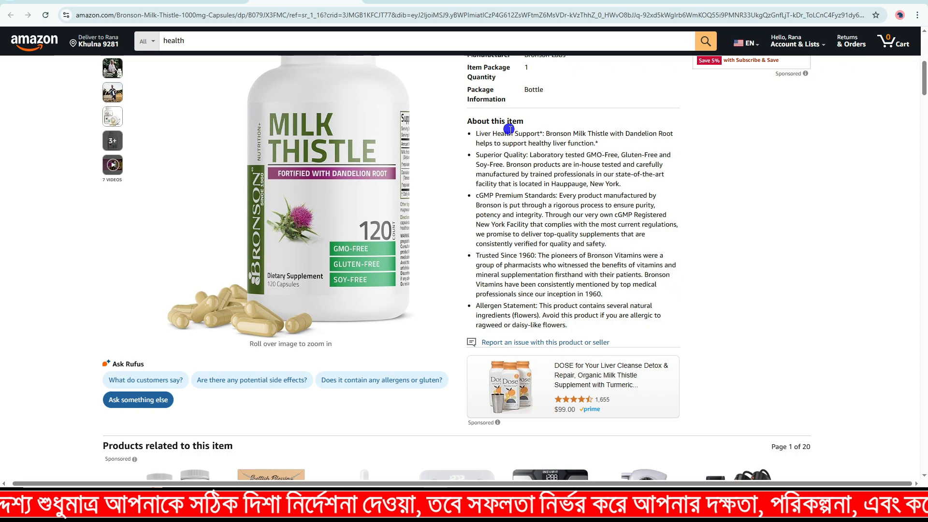
{"action": "key", "text": "Print"}
{"action": "left_click_drag", "start_coordinate": [466, 115], "coordinate": [918, 479]}
{"action": "key", "text": "ctrl+s"}
{"action": "scroll", "coordinate": [501, 309], "scroll_direction": "down", "scroll_amount": 1}
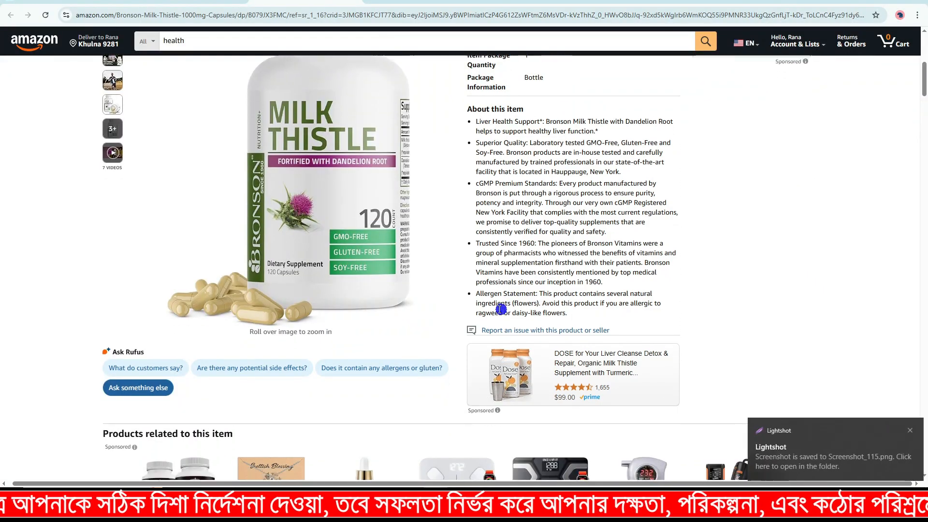
{"action": "scroll", "coordinate": [500, 310], "scroll_direction": "down", "scroll_amount": 12}
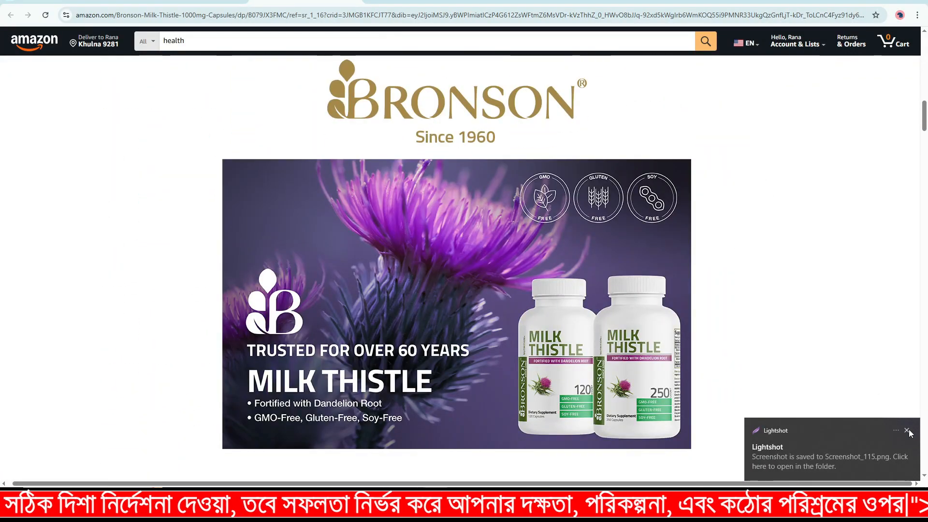
{"action": "left_click", "coordinate": [907, 430]}
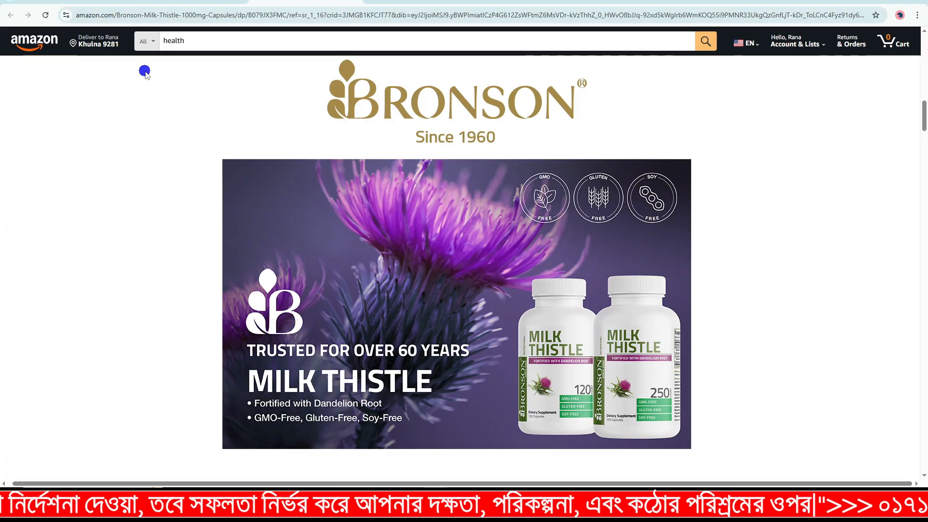
Examine the Bronson brand banner, the three manufacturer description columns and the Product details section
{"action": "left_click_drag", "start_coordinate": [145, 71], "coordinate": [619, 405]}
{"action": "scroll", "coordinate": [727, 387], "scroll_direction": "down", "scroll_amount": 7}
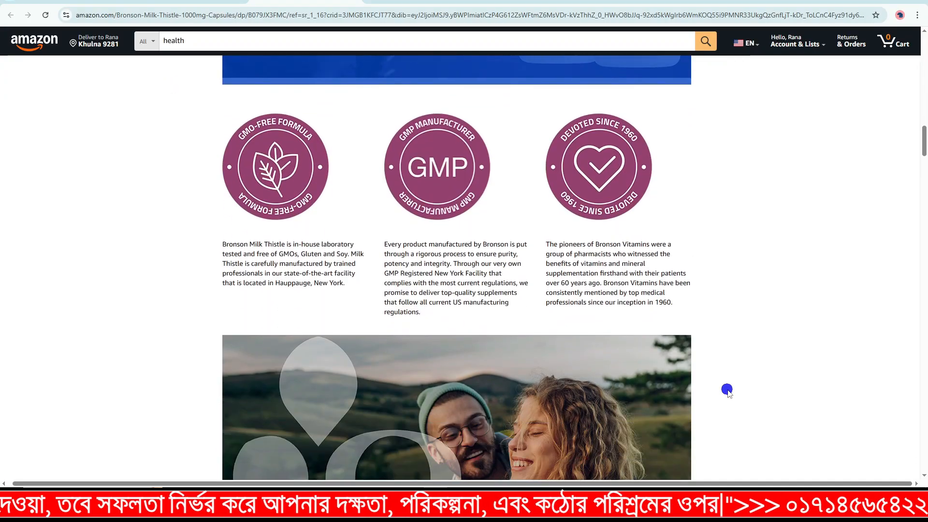
{"action": "left_click_drag", "start_coordinate": [162, 103], "coordinate": [737, 308]}
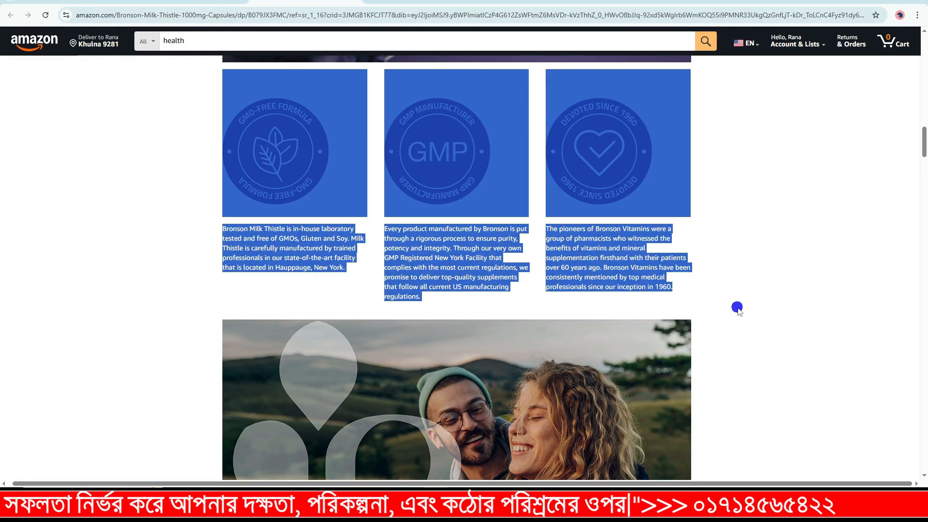
{"action": "scroll", "coordinate": [731, 313], "scroll_direction": "down", "scroll_amount": 9}
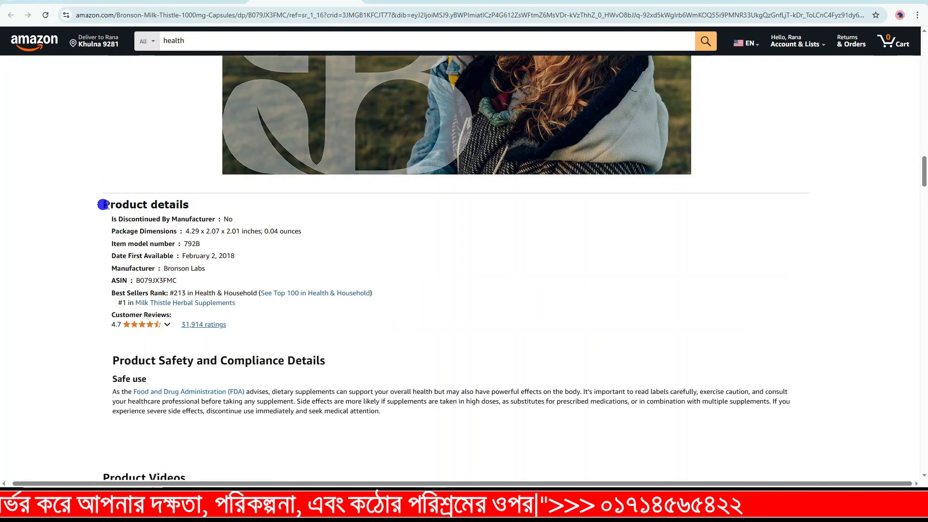
{"action": "left_click_drag", "start_coordinate": [103, 204], "coordinate": [196, 205]}
{"action": "left_click_drag", "start_coordinate": [108, 220], "coordinate": [348, 335]}
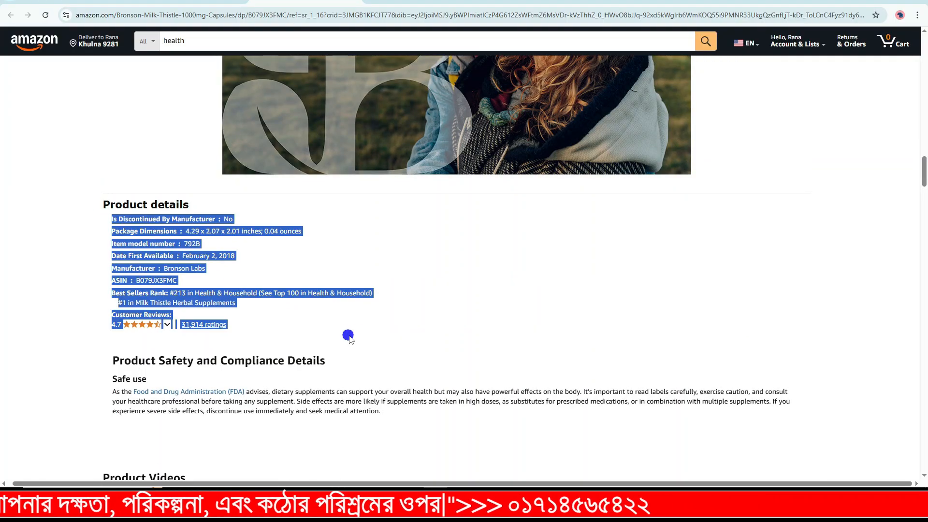
Examine the Product Safety and Compliance Details and the best-seller rank and ratings on the milk thistle product page
{"action": "left_click", "coordinate": [431, 306]}
{"action": "scroll", "coordinate": [372, 300], "scroll_direction": "down", "scroll_amount": 3}
{"action": "left_click_drag", "start_coordinate": [104, 201], "coordinate": [595, 305]}
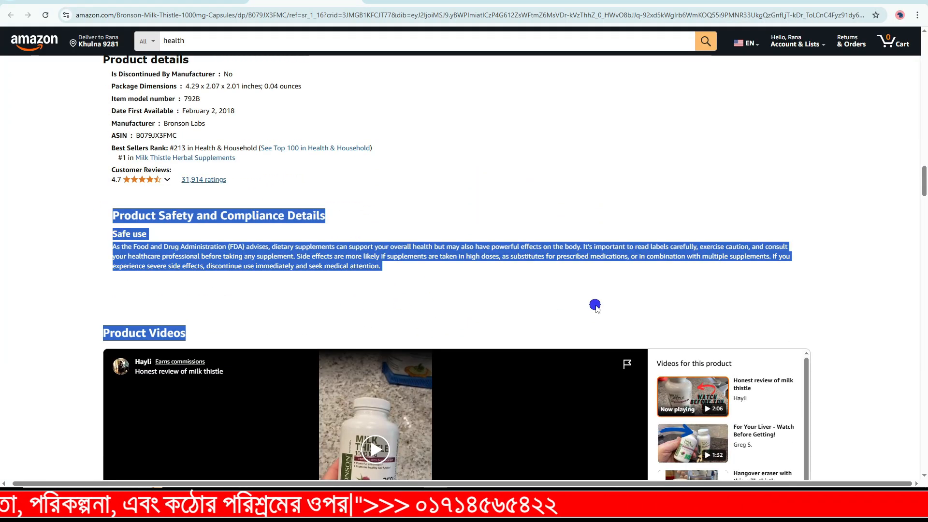
{"action": "left_click", "coordinate": [393, 310]}
{"action": "scroll", "coordinate": [377, 307], "scroll_direction": "up", "scroll_amount": 3}
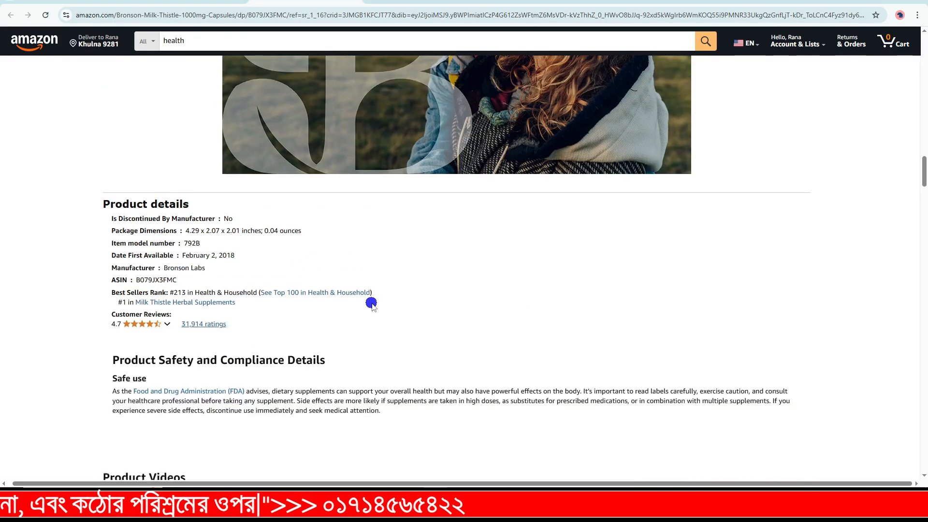
{"action": "scroll", "coordinate": [371, 303], "scroll_direction": "down", "scroll_amount": 1}
{"action": "left_click_drag", "start_coordinate": [103, 309], "coordinate": [203, 430]}
Examine the Important information section, the related products and the customer reviews of the milk thistle product
{"action": "scroll", "coordinate": [394, 372], "scroll_direction": "down", "scroll_amount": 12}
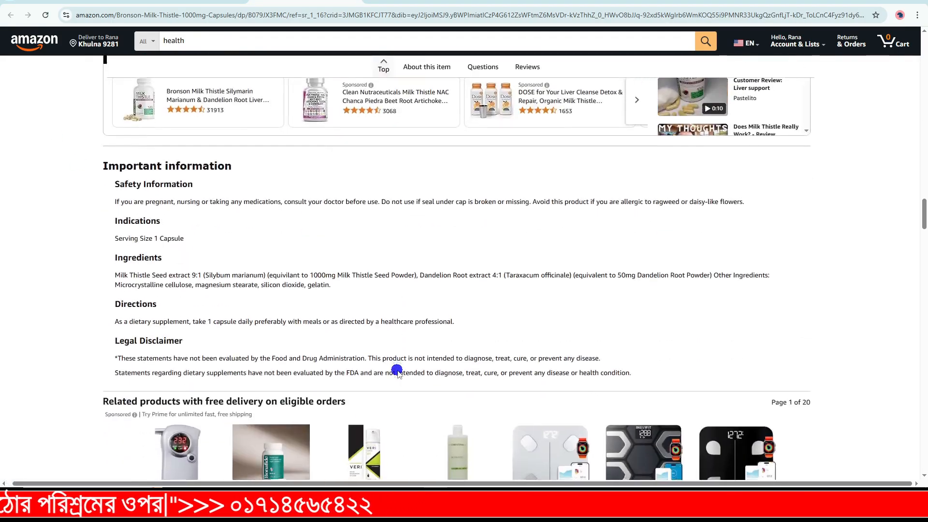
{"action": "left_click_drag", "start_coordinate": [104, 168], "coordinate": [248, 172]}
{"action": "left_click", "coordinate": [183, 190]}
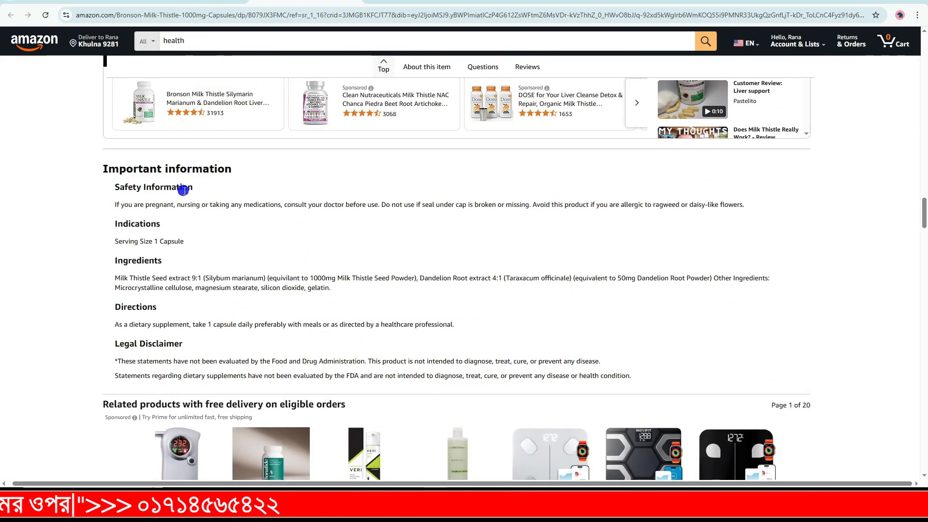
{"action": "left_click_drag", "start_coordinate": [128, 187], "coordinate": [298, 193]}
{"action": "scroll", "coordinate": [321, 375], "scroll_direction": "down", "scroll_amount": 15}
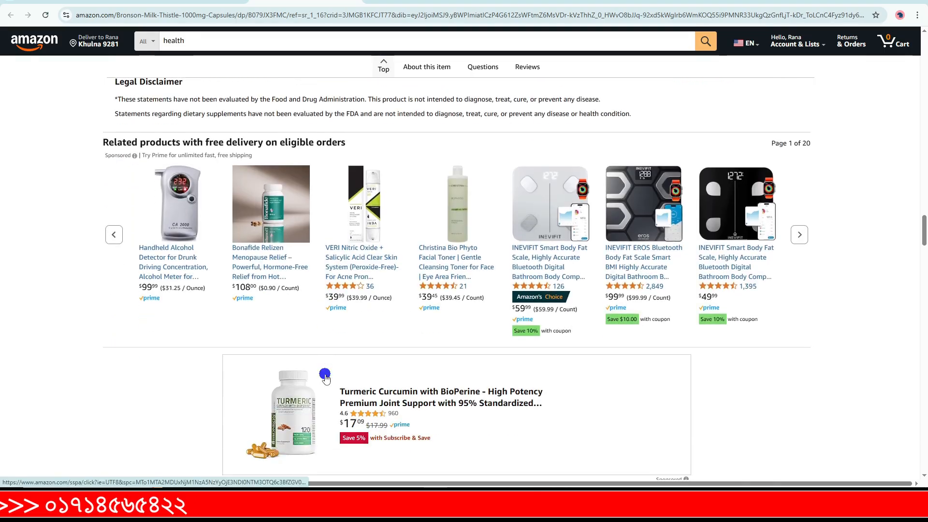
{"action": "scroll", "coordinate": [324, 377], "scroll_direction": "down", "scroll_amount": 7}
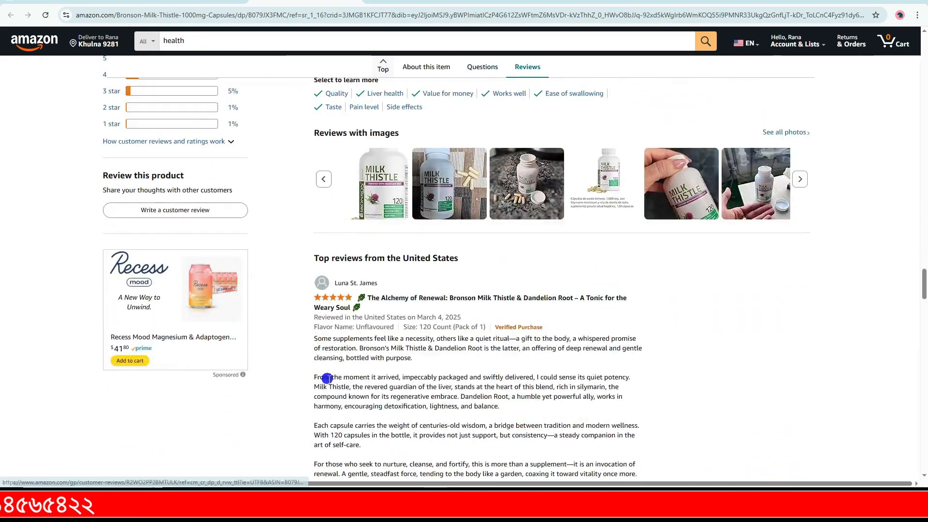
{"action": "scroll", "coordinate": [414, 412], "scroll_direction": "up", "scroll_amount": 5}
{"action": "scroll", "coordinate": [418, 422], "scroll_direction": "up", "scroll_amount": 10}
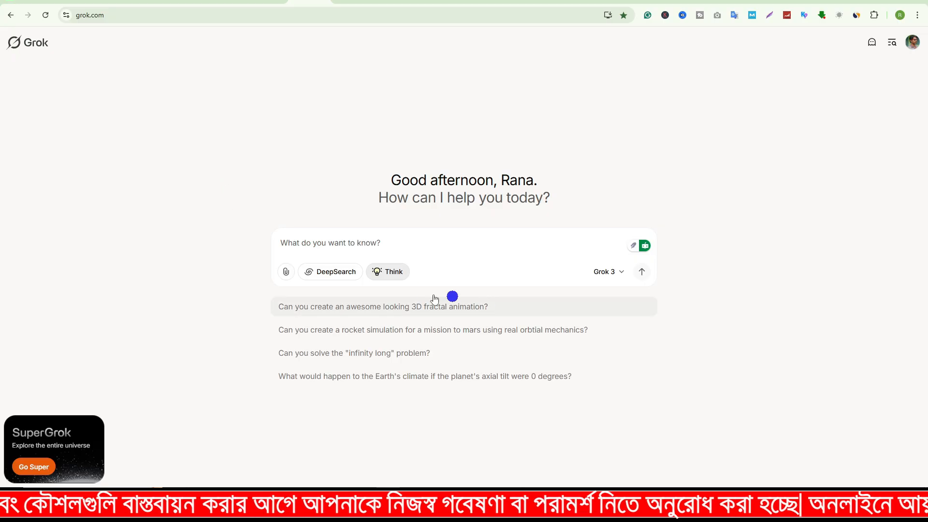
Attach Screenshot_114 and Screenshot_98 to Screenshot_102 from the Downloads folder to the new Grok prompt
{"action": "left_click", "coordinate": [286, 272]}
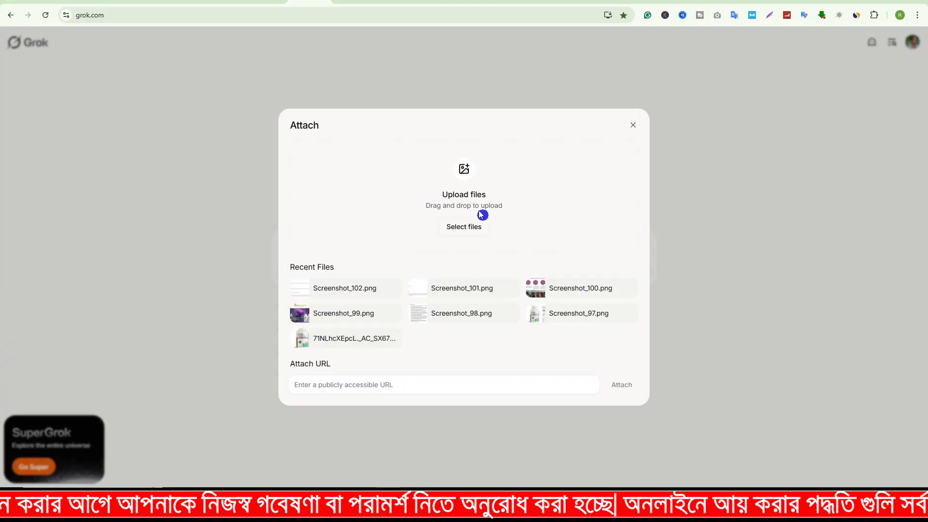
{"action": "left_click", "coordinate": [454, 229]}
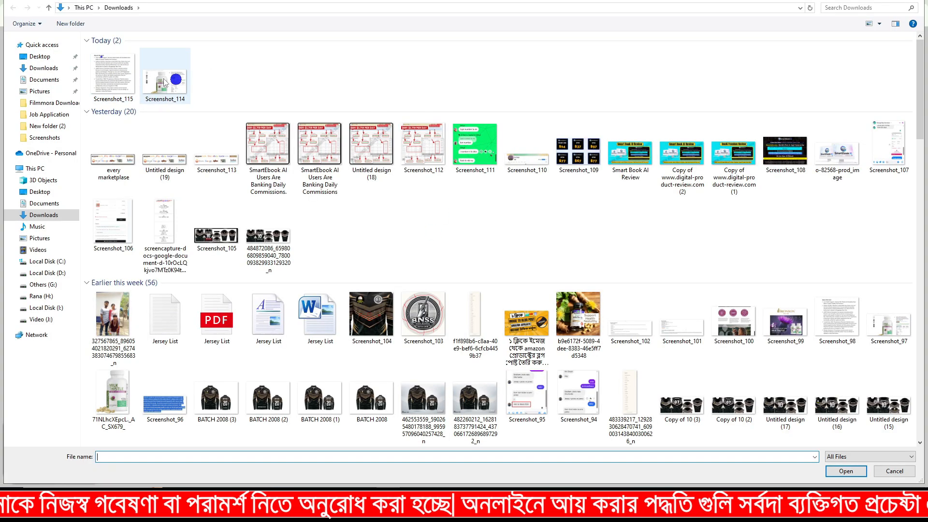
{"action": "left_click", "coordinate": [123, 77]}
{"action": "left_click", "coordinate": [176, 77]}
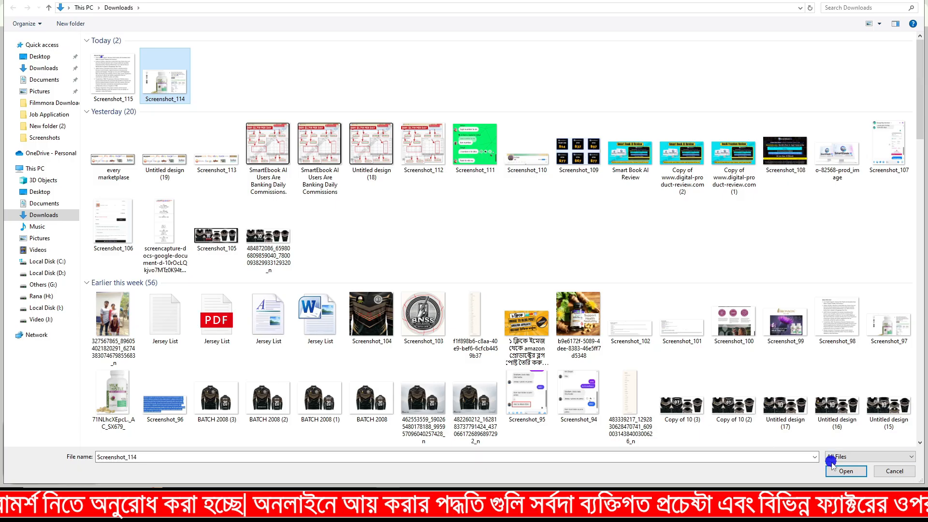
{"action": "left_click", "coordinate": [846, 470]}
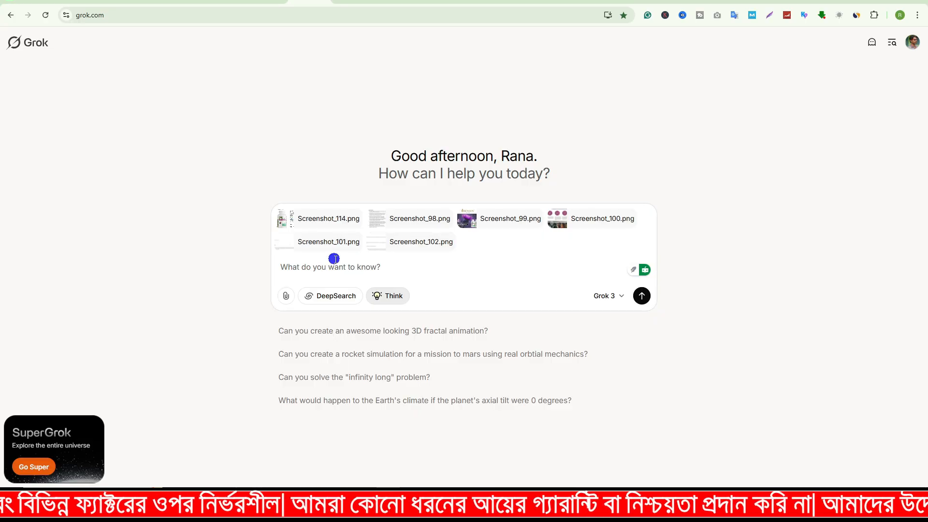
Copy the article-writing prompt from the top of the Screenshot_96 Google Docs document and paste it into the Grok prompt
{"action": "key", "text": "ctrl+Tab"}
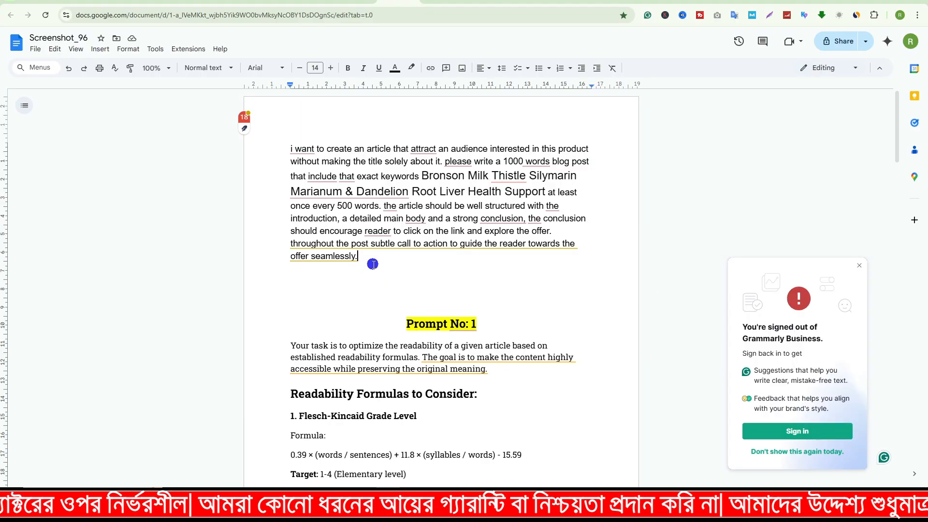
{"action": "left_click_drag", "start_coordinate": [286, 148], "coordinate": [363, 255]}
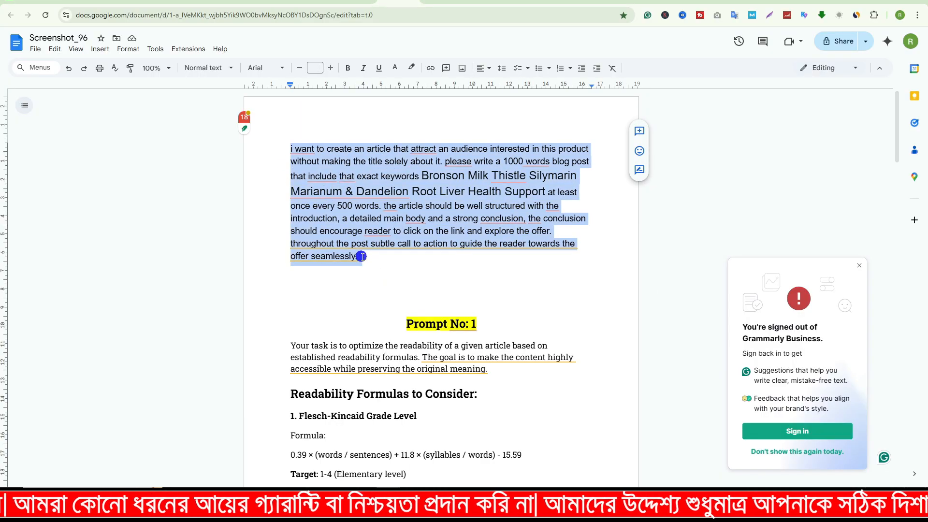
{"action": "key", "text": "ctrl+c"}
{"action": "key", "text": "ctrl+shift+Tab"}
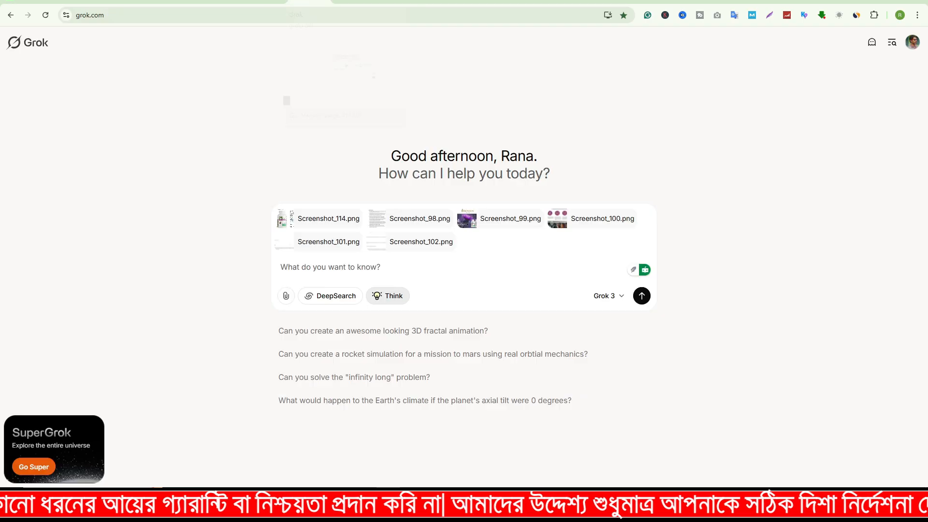
{"action": "left_click", "coordinate": [304, 268]}
{"action": "key", "text": "ctrl+v"}
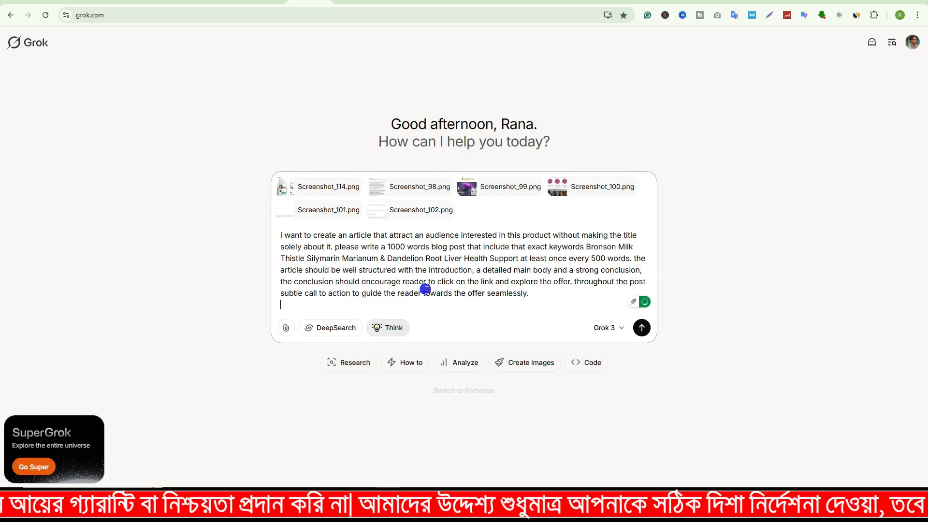
Change the prompt to ask for a 2000-word blog post with the exact keywords at least once every 1000 words
{"action": "left_click", "coordinate": [306, 247]}
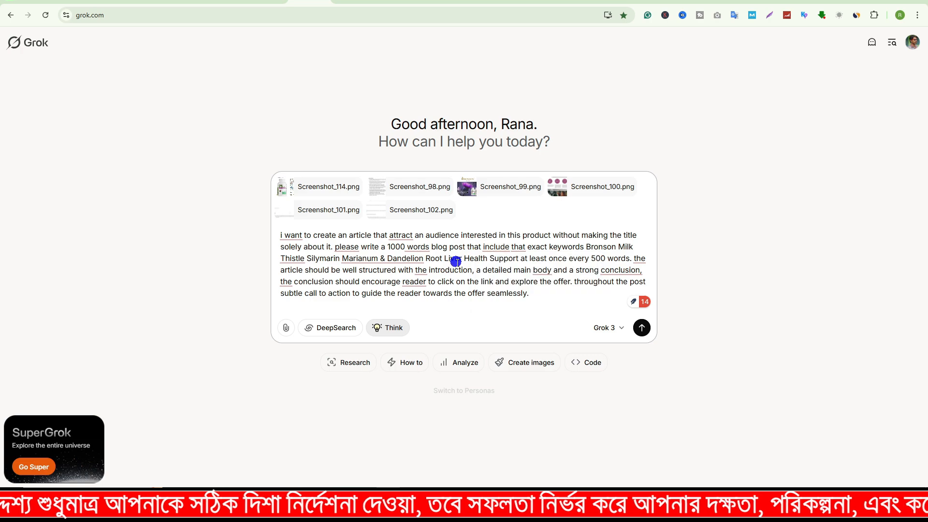
{"action": "left_click", "coordinate": [390, 248]}
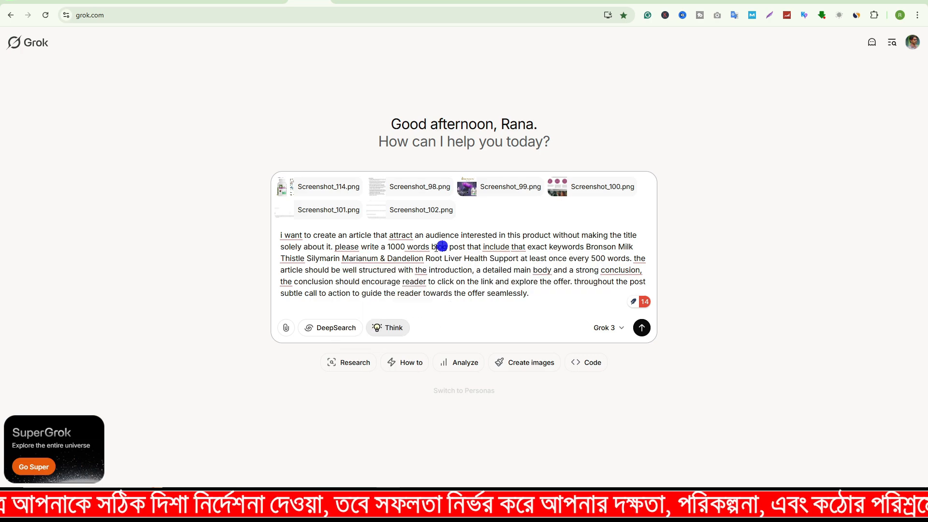
{"action": "key", "text": "BackSpace"}
{"action": "type", "text": "2"}
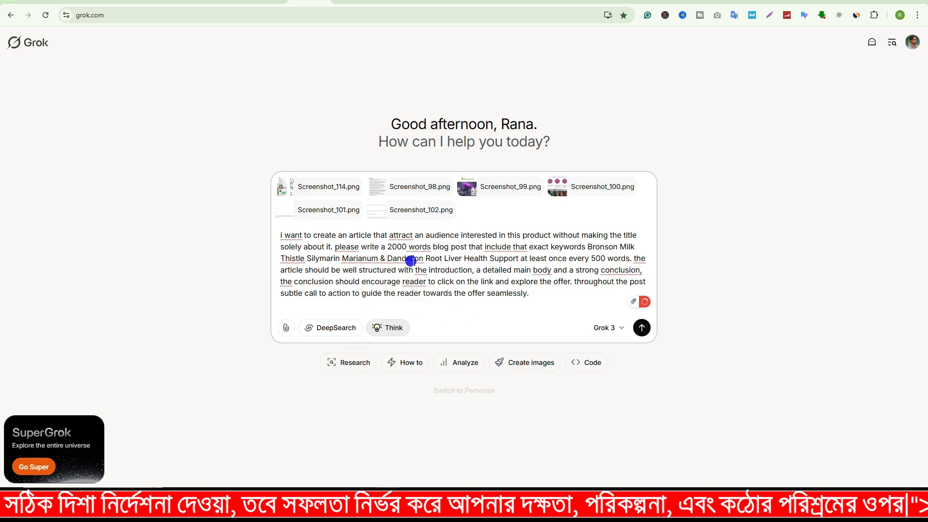
{"action": "mouse_move", "coordinate": [484, 248]}
{"action": "left_mouse_down"}
{"action": "mouse_move", "coordinate": [627, 245]}
{"action": "mouse_move", "coordinate": [383, 259]}
{"action": "mouse_move", "coordinate": [518, 258]}
{"action": "left_mouse_up"}
{"action": "left_click", "coordinate": [615, 246]}
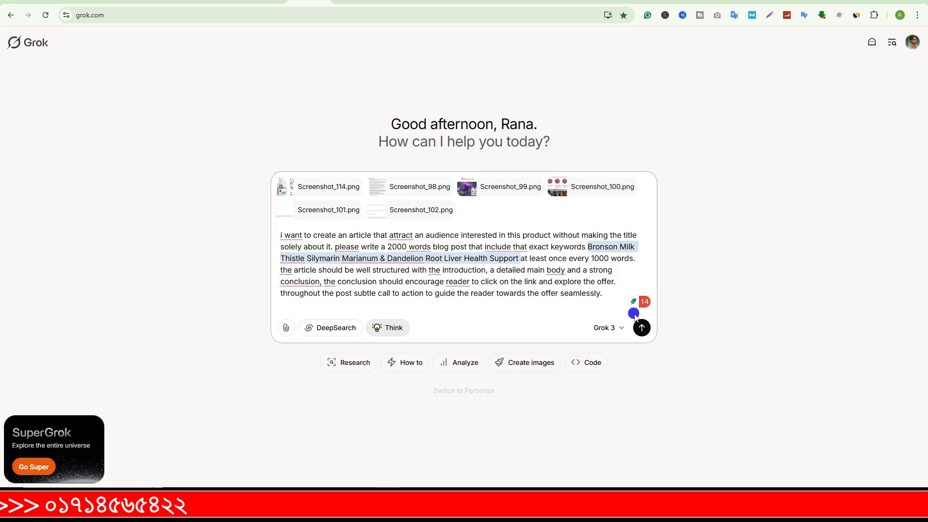
Check the keyword phrase and its frequency in the prompt, and submit it to Grok to generate the blog post
{"action": "left_click", "coordinate": [607, 295]}
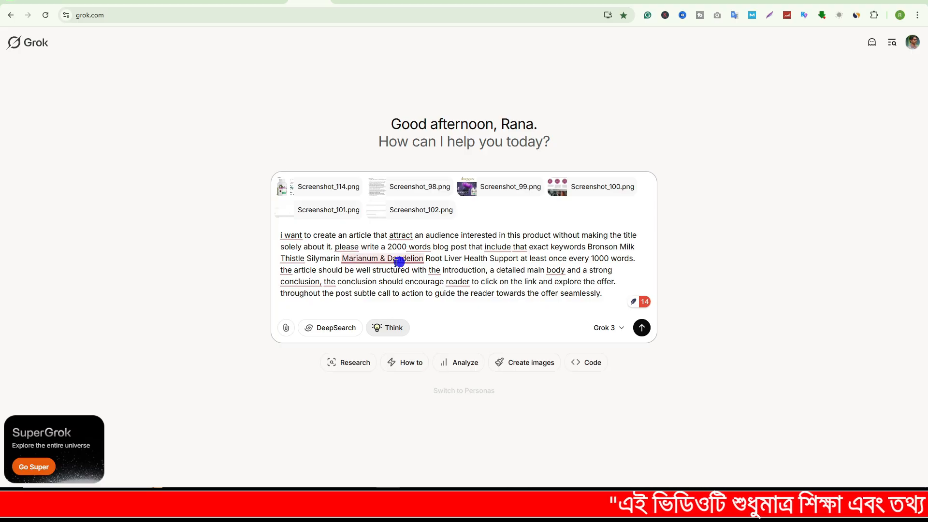
{"action": "left_click_drag", "start_coordinate": [438, 258], "coordinate": [525, 257]}
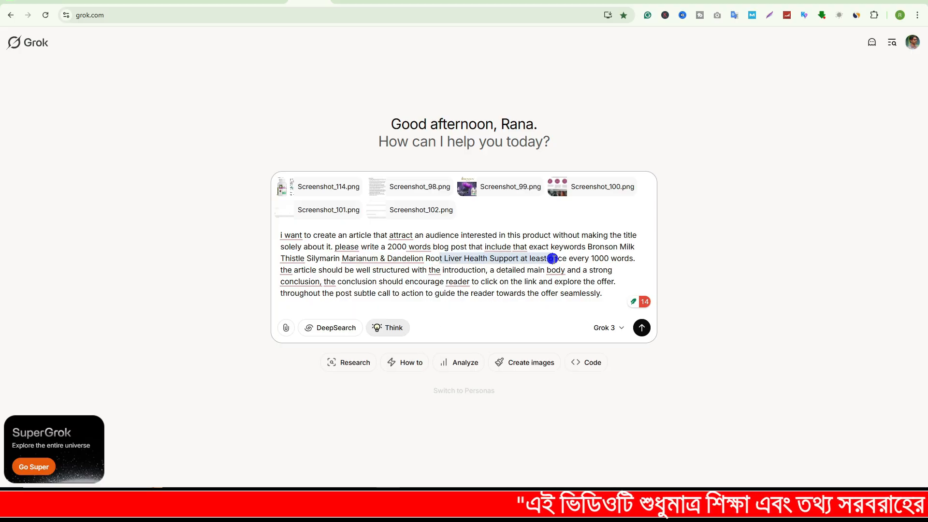
{"action": "left_click_drag", "start_coordinate": [588, 258], "coordinate": [612, 254]}
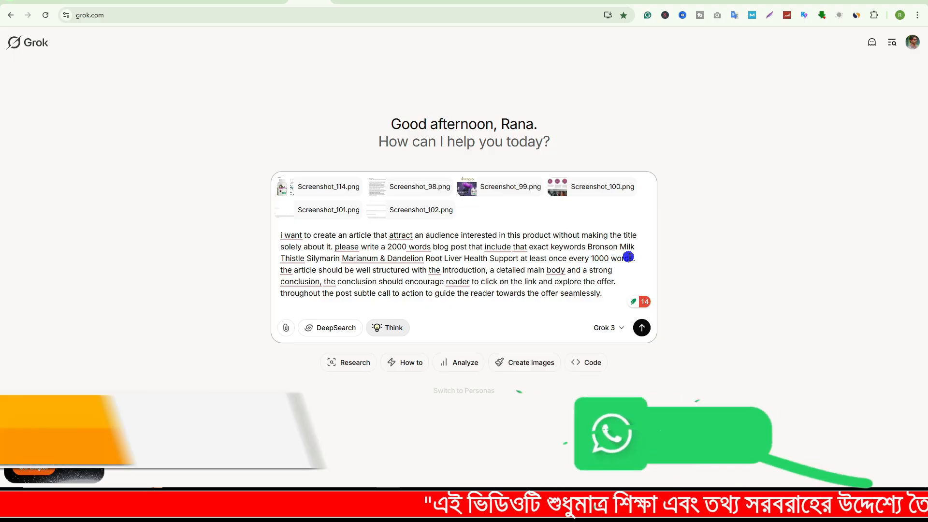
{"action": "left_click", "coordinate": [313, 311]}
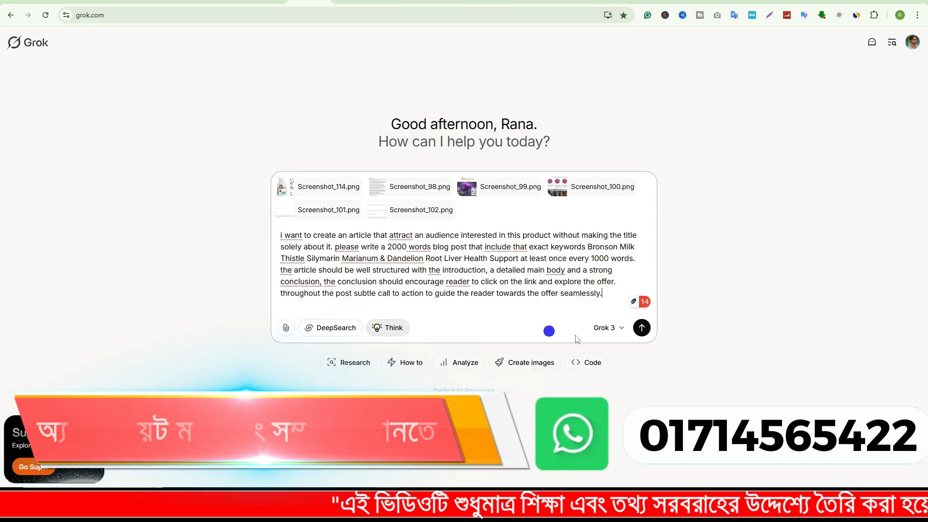
{"action": "left_click", "coordinate": [641, 328]}
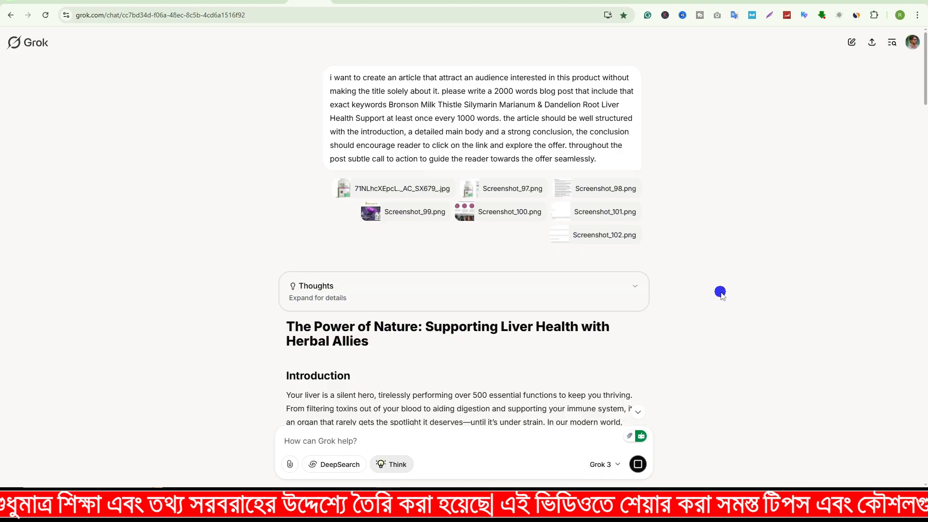
Read through the generated liver health article from its title and introduction to the conclusion with the offer link
{"action": "scroll", "coordinate": [321, 292], "scroll_direction": "down", "scroll_amount": 2}
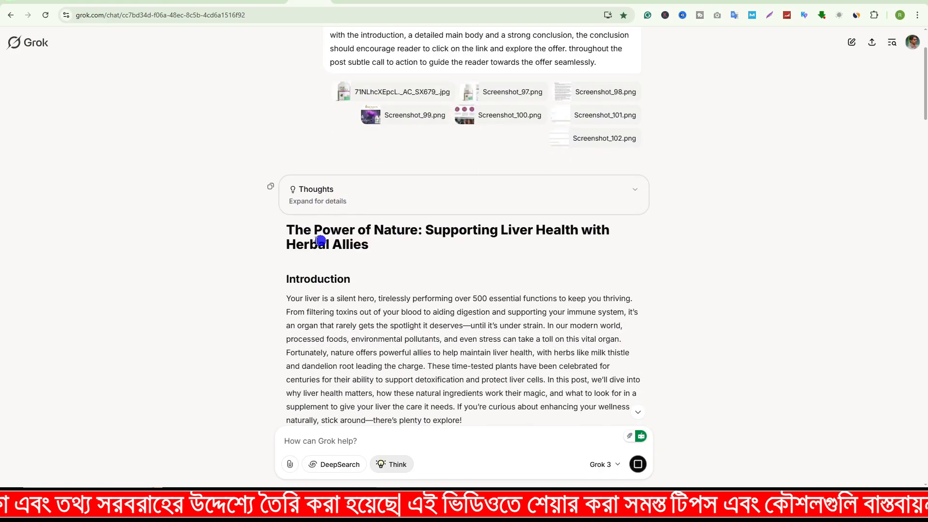
{"action": "left_click_drag", "start_coordinate": [288, 228], "coordinate": [364, 258]}
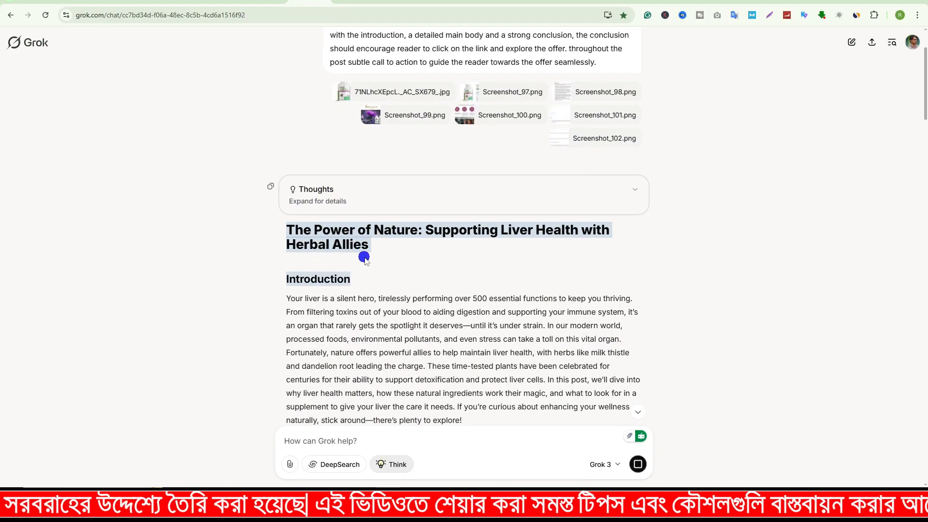
{"action": "scroll", "coordinate": [375, 271], "scroll_direction": "down", "scroll_amount": 3}
{"action": "left_click", "coordinate": [379, 266]}
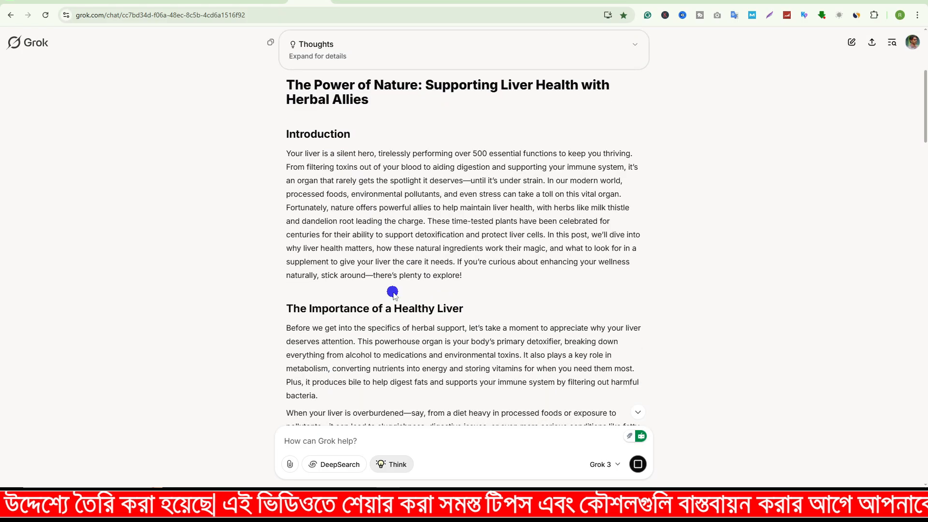
{"action": "mouse_move", "coordinate": [357, 309]}
{"action": "left_mouse_down"}
{"action": "mouse_move", "coordinate": [366, 300]}
{"action": "mouse_move", "coordinate": [463, 309]}
{"action": "left_mouse_up"}
{"action": "scroll", "coordinate": [400, 343], "scroll_direction": "down", "scroll_amount": 7}
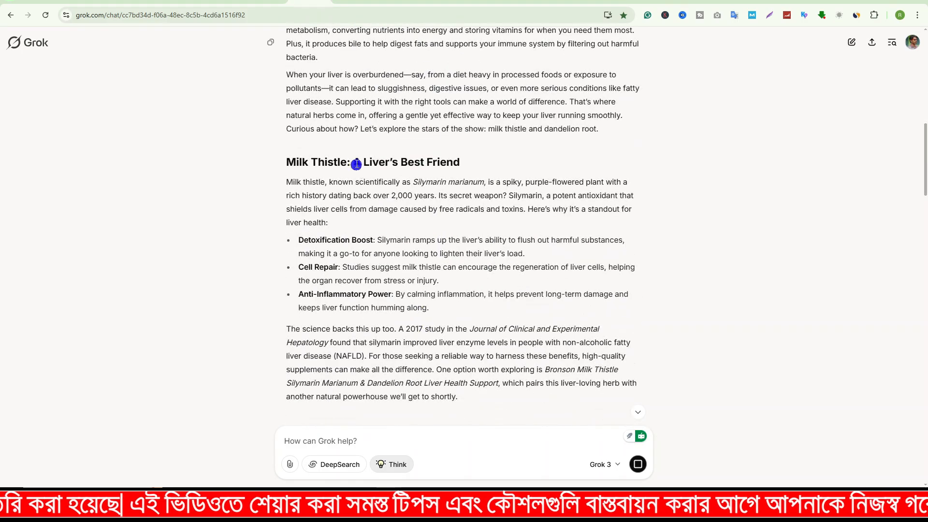
{"action": "left_click_drag", "start_coordinate": [354, 161], "coordinate": [424, 318]}
{"action": "scroll", "coordinate": [473, 329], "scroll_direction": "down", "scroll_amount": 20}
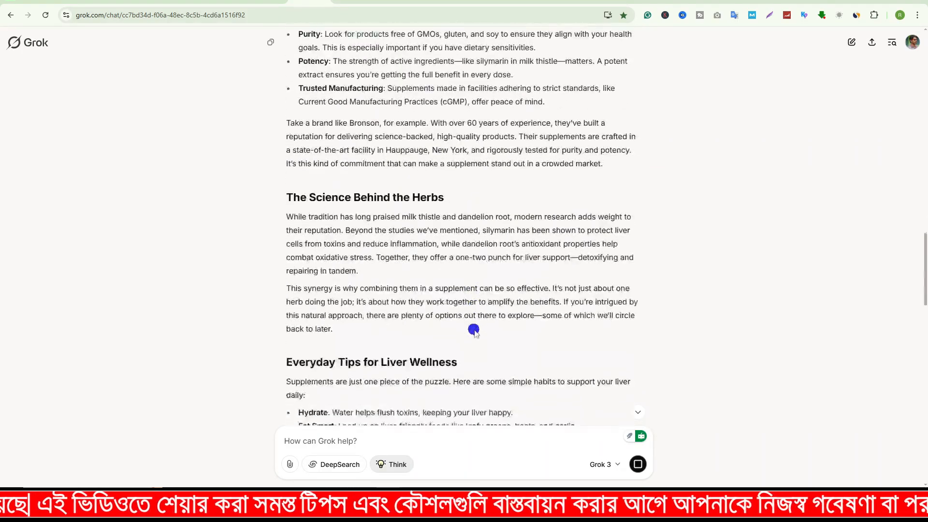
{"action": "scroll", "coordinate": [473, 329], "scroll_direction": "down", "scroll_amount": 10}
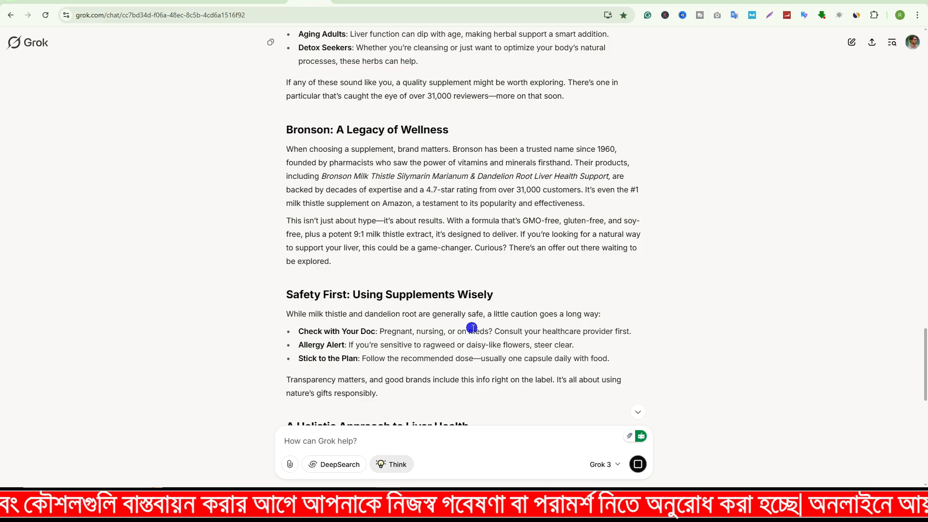
{"action": "scroll", "coordinate": [471, 328], "scroll_direction": "down", "scroll_amount": 2}
{"action": "scroll", "coordinate": [472, 328], "scroll_direction": "down", "scroll_amount": 2}
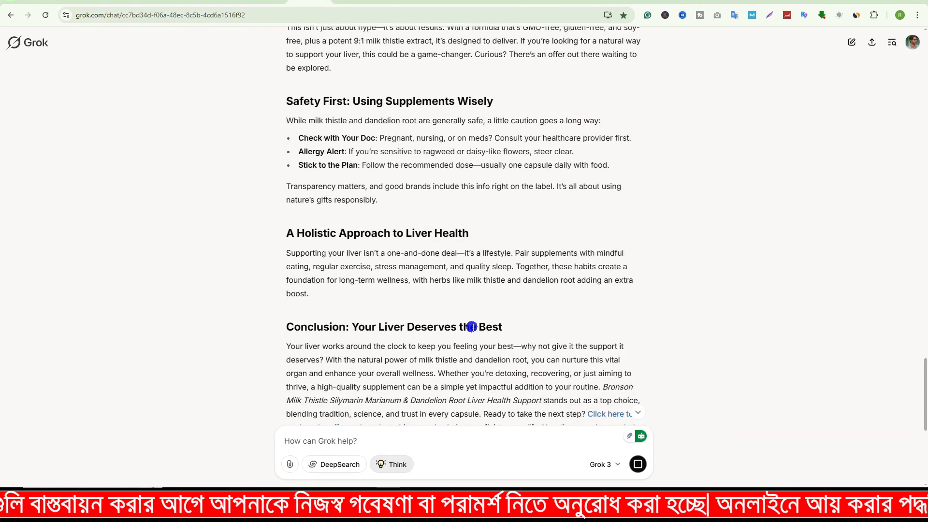
{"action": "scroll", "coordinate": [471, 326], "scroll_direction": "down", "scroll_amount": 1}
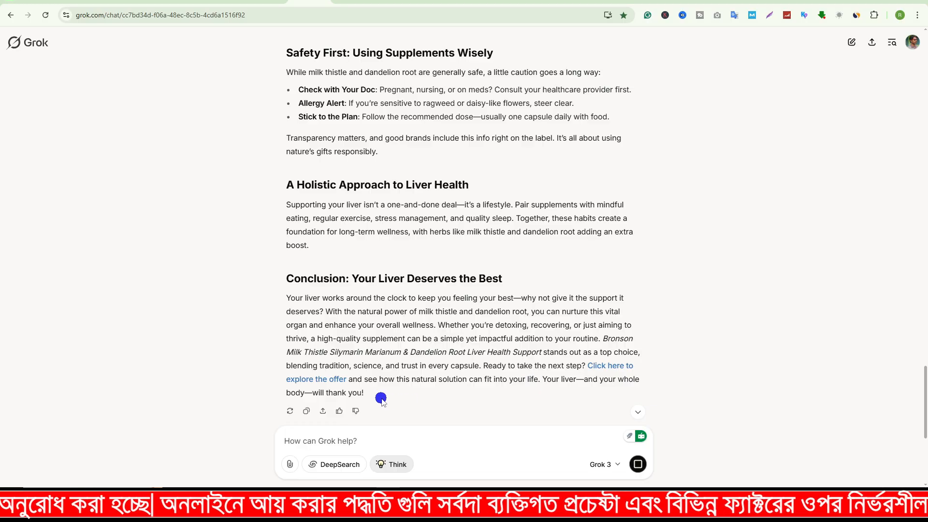
Select and copy the whole generated article, from the end of the conclusion up to the title
{"action": "left_click_drag", "start_coordinate": [379, 397], "coordinate": [287, 231]}
{"action": "scroll", "coordinate": [306, 312], "scroll_direction": "up", "scroll_amount": 15}
{"action": "scroll", "coordinate": [317, 311], "scroll_direction": "up", "scroll_amount": 15}
{"action": "scroll", "coordinate": [314, 311], "scroll_direction": "up", "scroll_amount": 10}
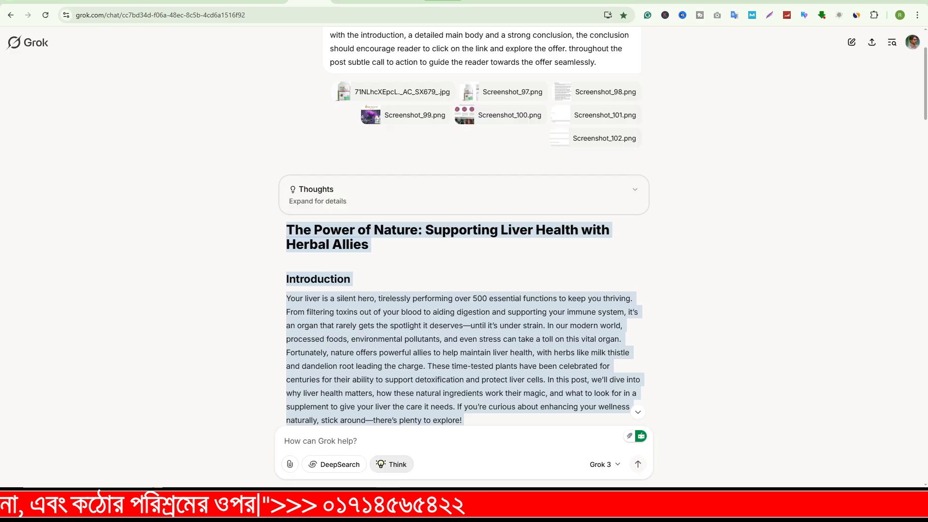
Switch to the WebFX Readability Test, paste the article in as text and calculate its readability
{"action": "key", "text": "ctrl+Tab"}
{"action": "left_click", "coordinate": [444, 267]}
{"action": "left_click", "coordinate": [410, 315]}
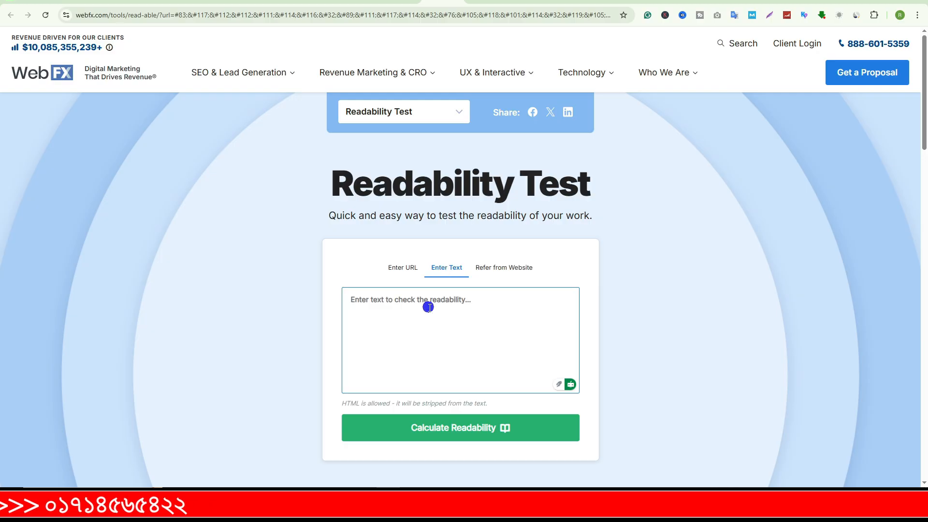
{"action": "key", "text": "ctrl+v"}
{"action": "left_click", "coordinate": [450, 431]}
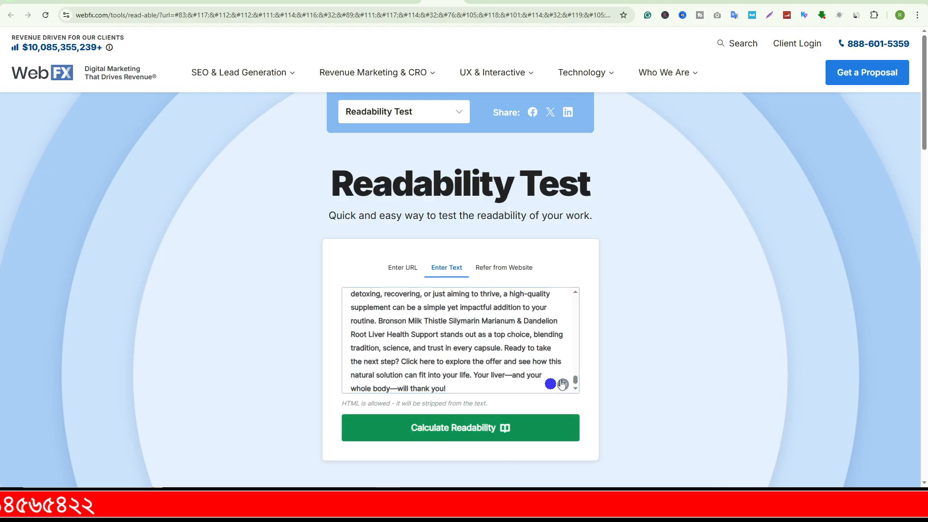
Check the readability score and reading age reported for the pasted article
{"action": "scroll", "coordinate": [612, 332], "scroll_direction": "down", "scroll_amount": 3}
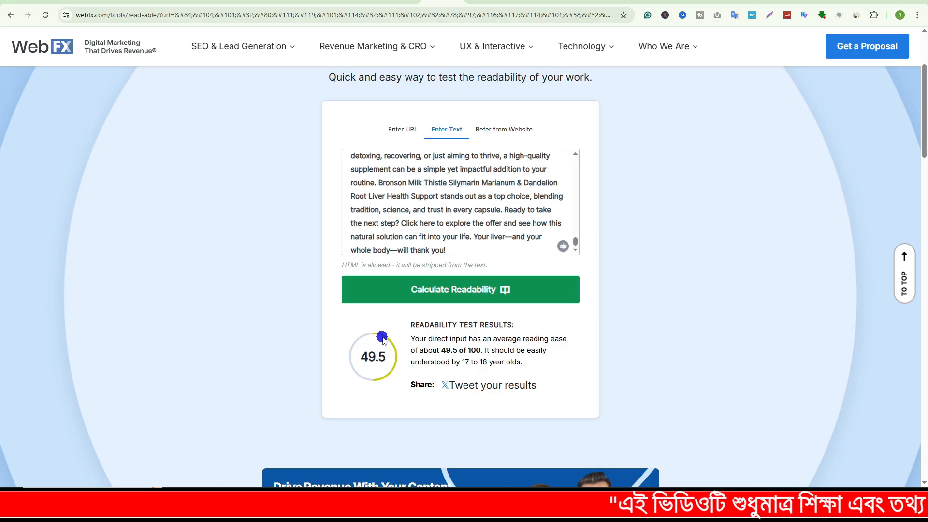
{"action": "right_click", "coordinate": [392, 370]}
{"action": "key", "text": "Escape"}
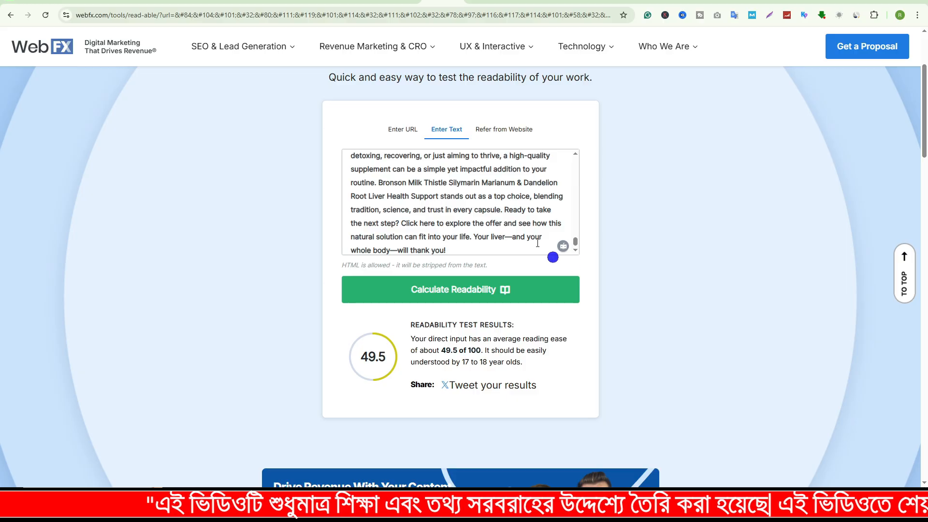
Switch back to Grok and look through the liver health article from the original prompt down to the conclusion
{"action": "left_click", "coordinate": [309, 1]}
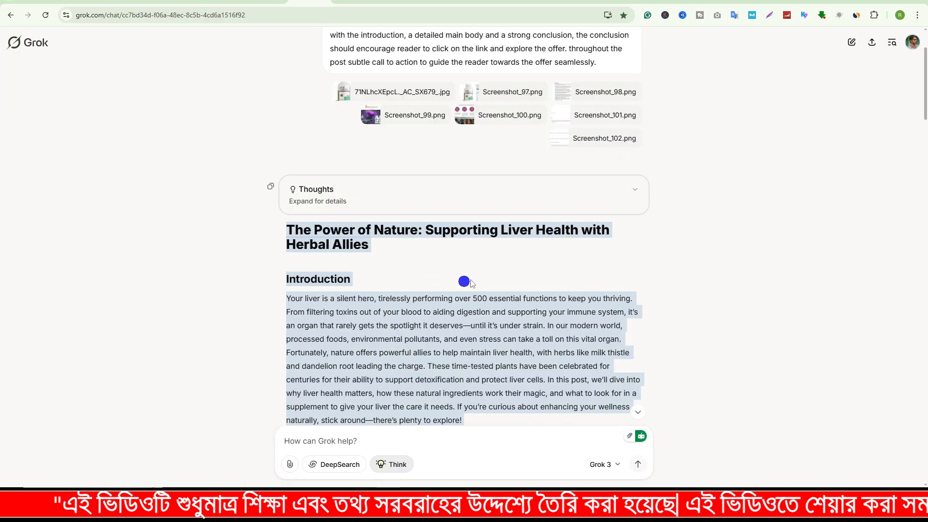
{"action": "left_click", "coordinate": [441, 243]}
{"action": "scroll", "coordinate": [484, 270], "scroll_direction": "up", "scroll_amount": 2}
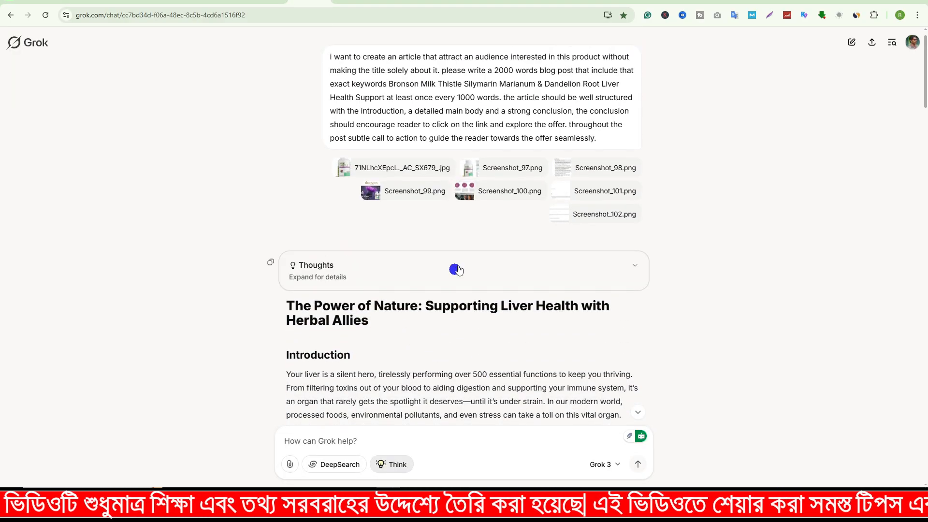
{"action": "scroll", "coordinate": [520, 358], "scroll_direction": "down", "scroll_amount": 10}
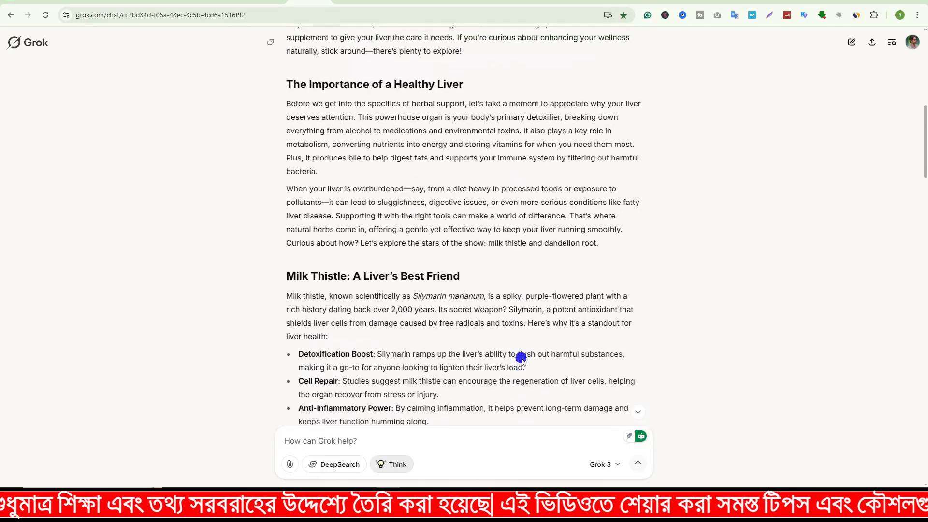
{"action": "scroll", "coordinate": [521, 360], "scroll_direction": "down", "scroll_amount": 6}
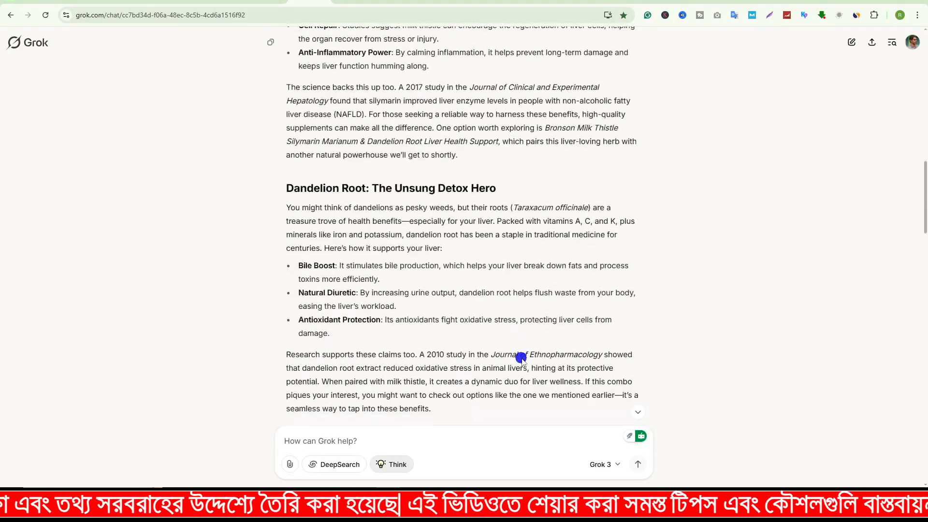
{"action": "scroll", "coordinate": [520, 357], "scroll_direction": "down", "scroll_amount": 6}
{"action": "scroll", "coordinate": [520, 358], "scroll_direction": "up", "scroll_amount": 2}
{"action": "scroll", "coordinate": [520, 358], "scroll_direction": "down", "scroll_amount": 5}
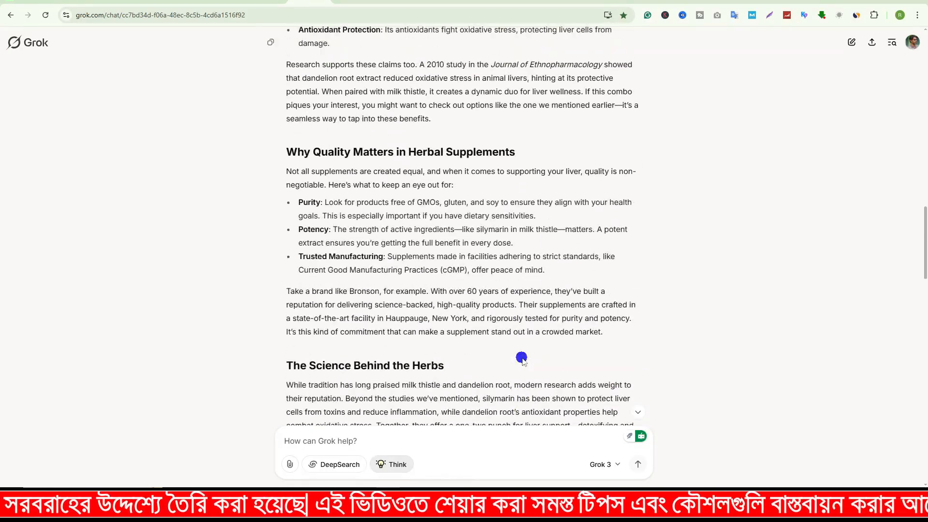
{"action": "scroll", "coordinate": [521, 358], "scroll_direction": "down", "scroll_amount": 8}
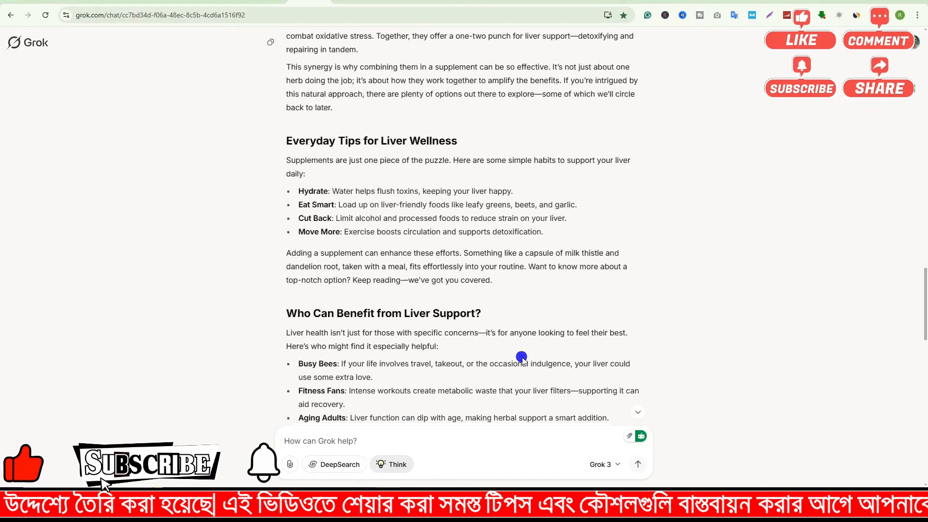
{"action": "scroll", "coordinate": [521, 358], "scroll_direction": "down", "scroll_amount": 7}
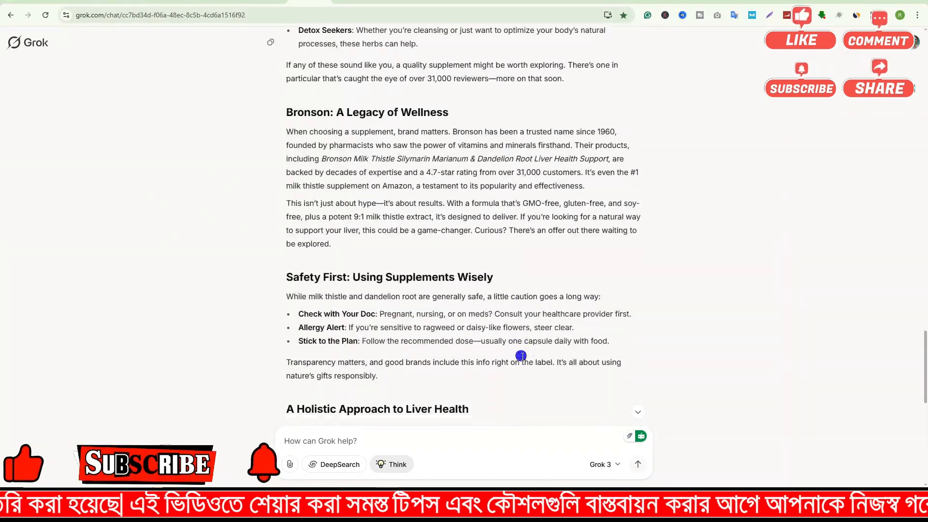
{"action": "scroll", "coordinate": [521, 356], "scroll_direction": "down", "scroll_amount": 5}
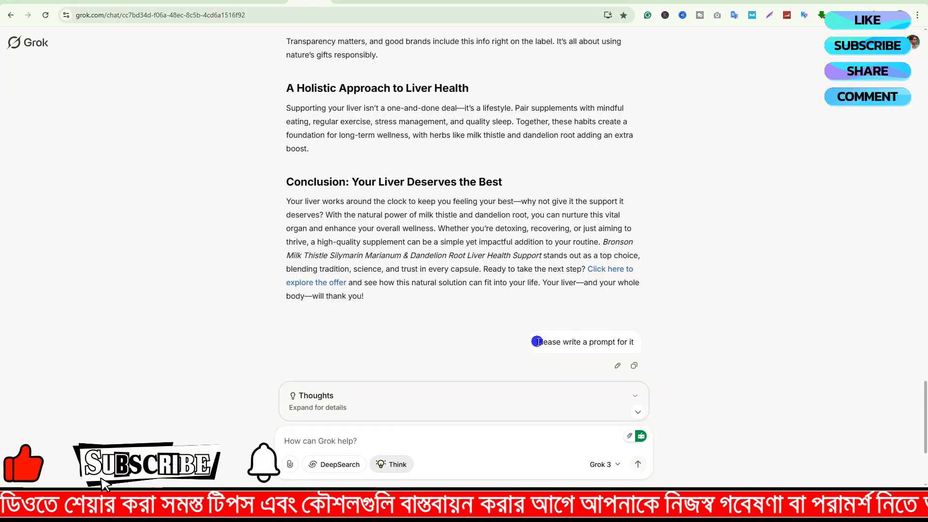
Select and copy Grok's whole reply to the "Please write a prompt for it" request
{"action": "left_click_drag", "start_coordinate": [536, 342], "coordinate": [633, 342]}
{"action": "left_click", "coordinate": [344, 177]}
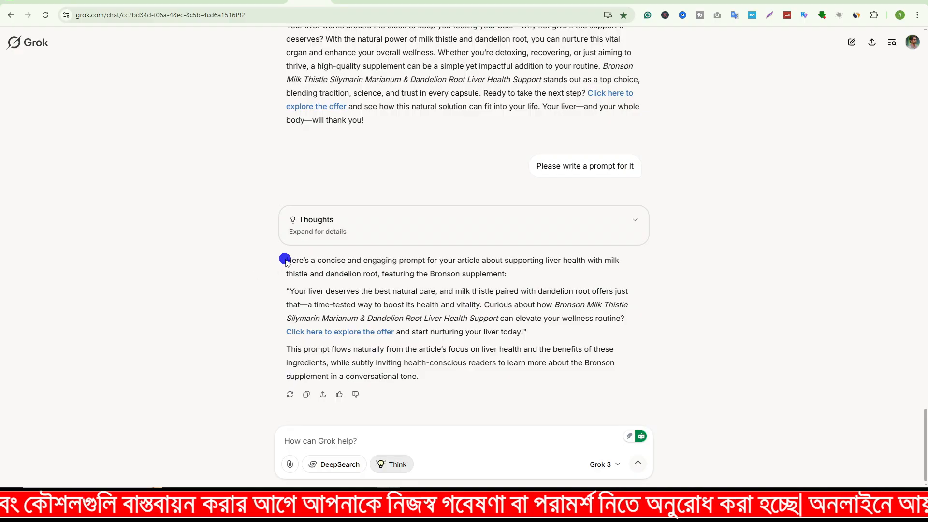
{"action": "left_click_drag", "start_coordinate": [284, 259], "coordinate": [424, 376]}
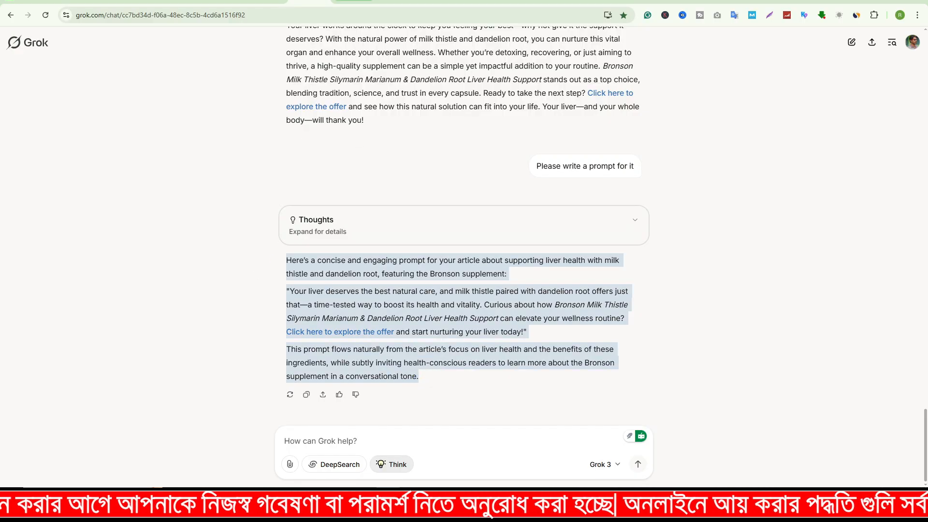
Switch to Qwen Chat, generate an image from the copied milk thistle prompt and download the picture
{"action": "left_click", "coordinate": [354, 2]}
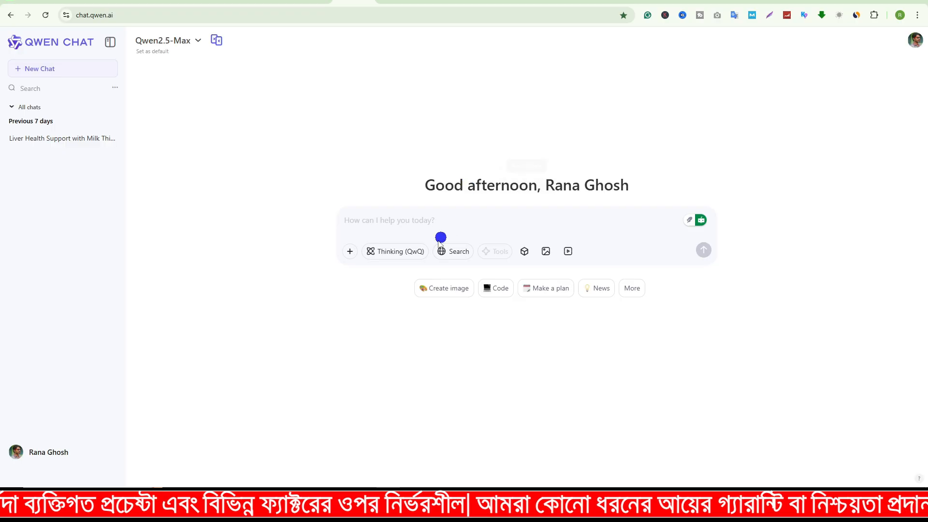
{"action": "left_click", "coordinate": [443, 292]}
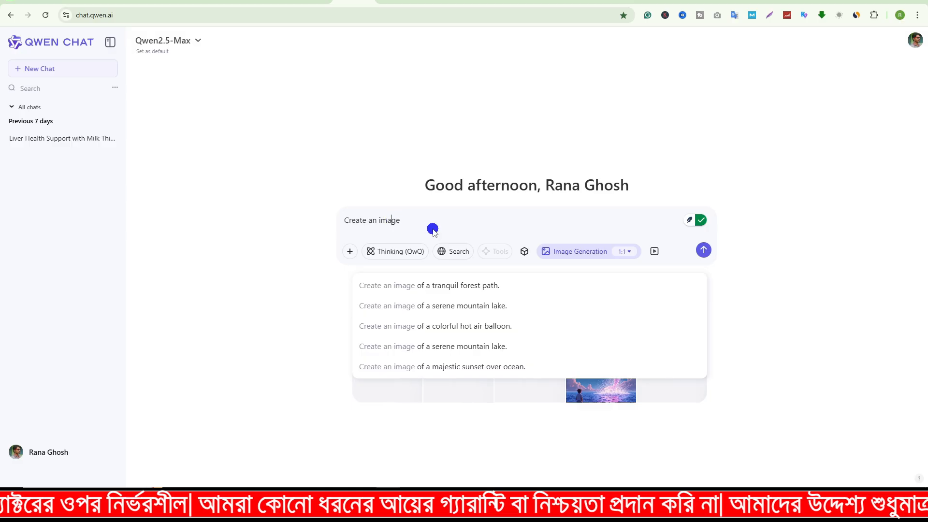
{"action": "left_click", "coordinate": [421, 220]}
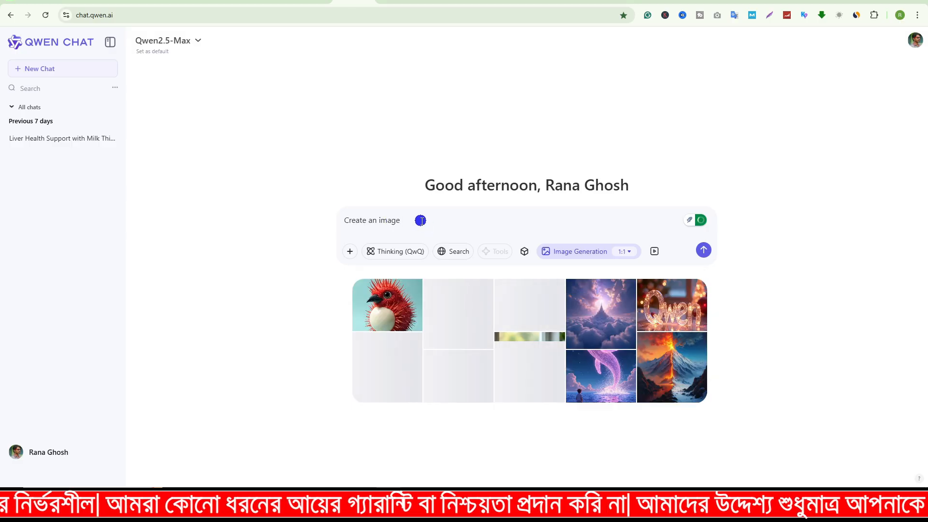
{"action": "type", "text": "\"Your liver deserves the best natural care, and milk thistle paired with dandelion root offers just that—a time-tested way to boost its health and vitality. Curious about how Bronson Milk Thistle Silymarin Marianum & Dandelion Root Liver Health Support can elevate your wellness routine? Click here to explore the offer and start nurturing your liver today!\"  This prompt flows naturally from the article’s focus on liver health and the benefits of these ingredients, while subtly inviting health-conscious readers to learn more about the Bronson supplement in a conversational tone."}
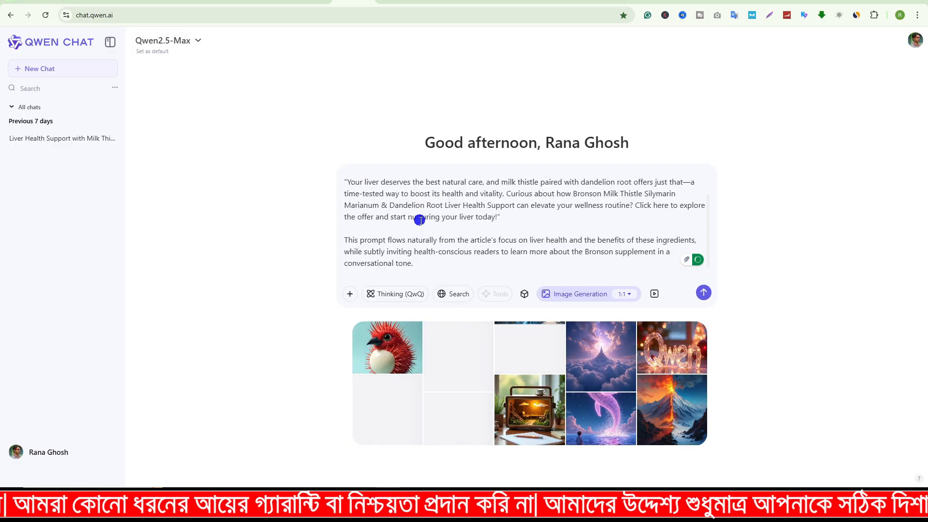
{"action": "left_click", "coordinate": [703, 293]}
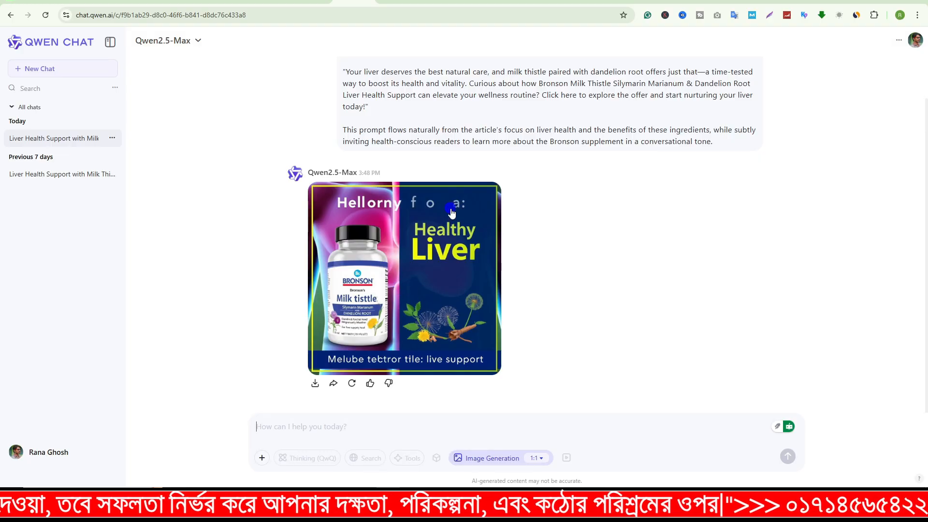
{"action": "left_click", "coordinate": [315, 383]}
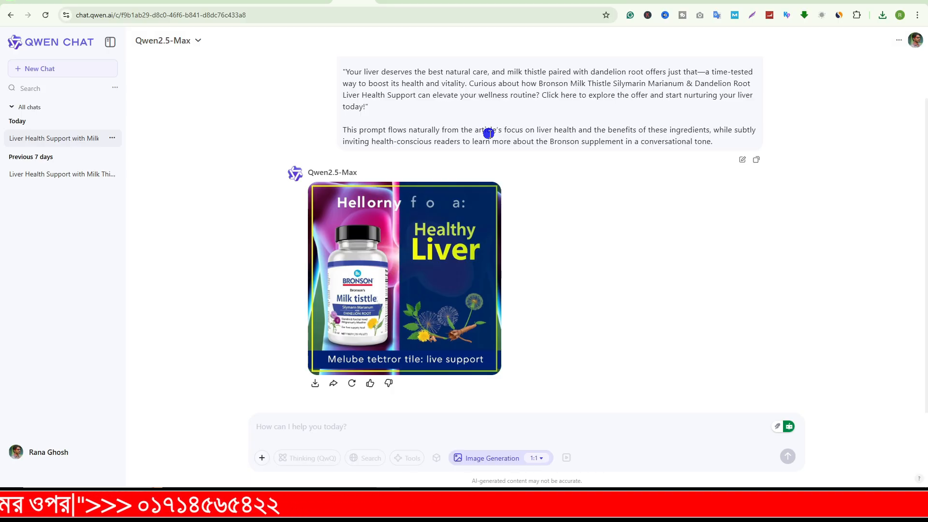
Copy the full liver health article from Grok and paste it into a new ChatGPT message
{"action": "left_click", "coordinate": [264, 1]}
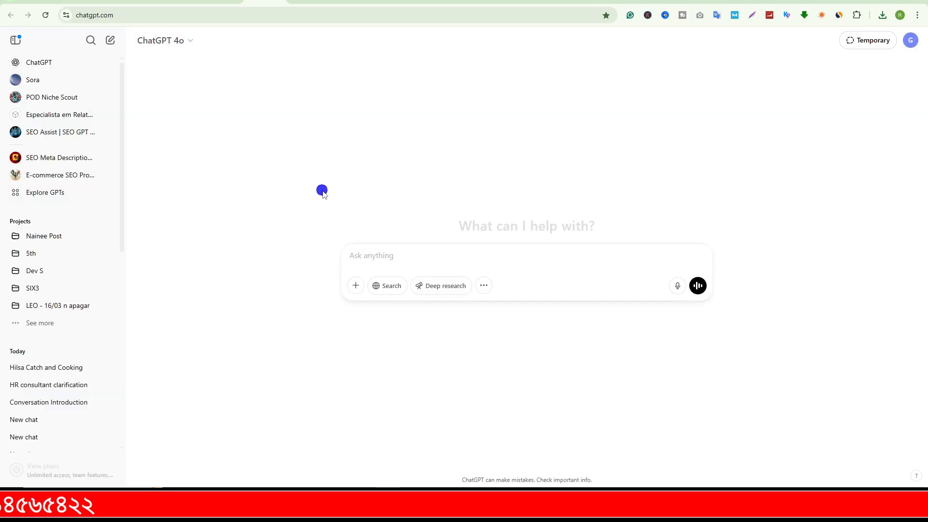
{"action": "key", "text": "ctrl+Tab"}
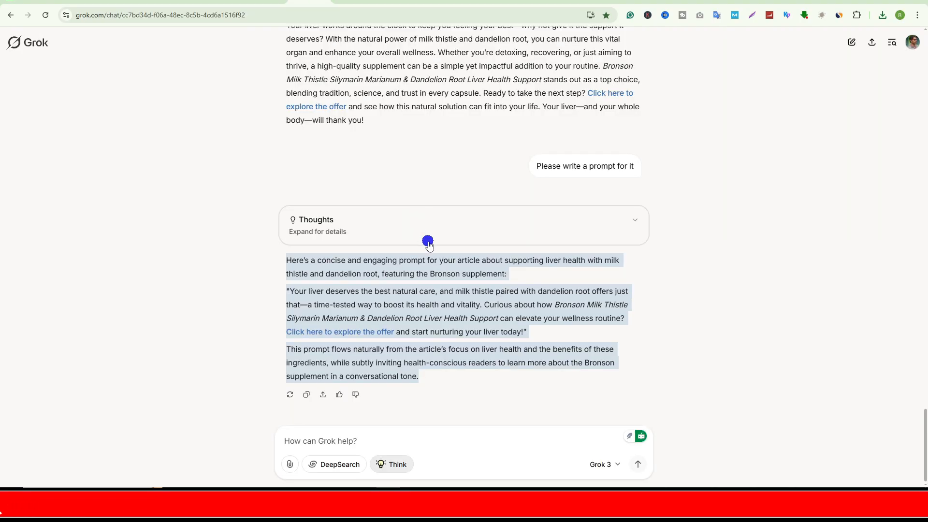
{"action": "scroll", "coordinate": [428, 244], "scroll_direction": "up", "scroll_amount": 3}
{"action": "left_click_drag", "start_coordinate": [379, 275], "coordinate": [284, 257]}
{"action": "key", "text": "ctrl+shift+Tab"}
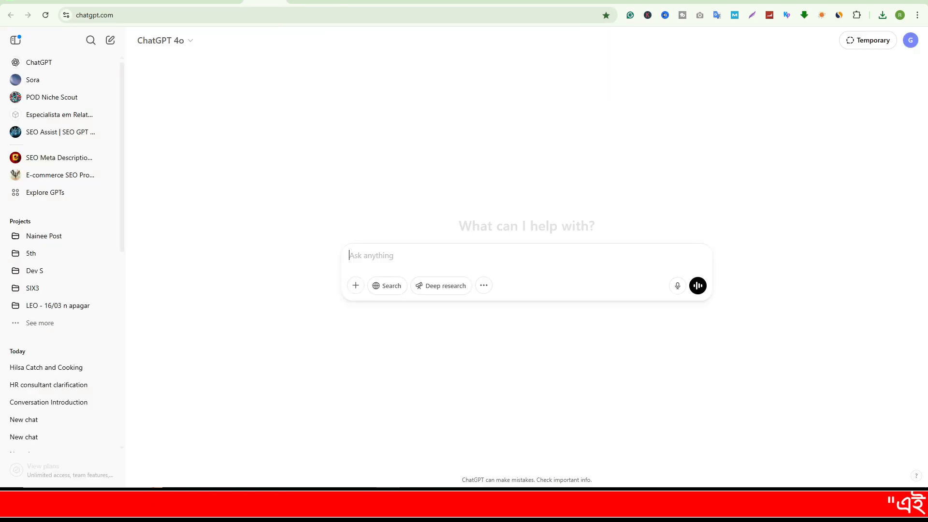
{"action": "key", "text": "ctrl+v"}
Add seven line breaks after the article's conclusion in the unsent message
{"action": "scroll", "coordinate": [655, 271], "scroll_direction": "down", "scroll_amount": 10}
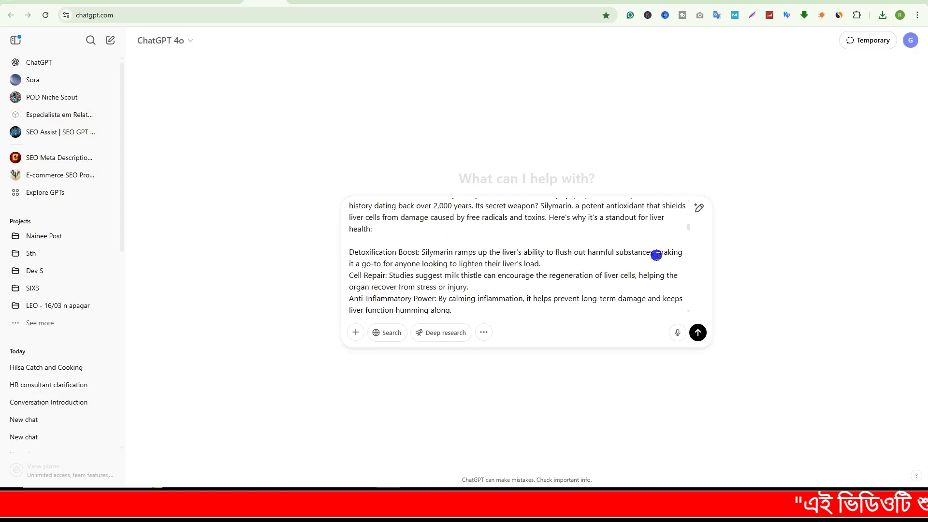
{"action": "scroll", "coordinate": [509, 319], "scroll_direction": "up", "scroll_amount": 2}
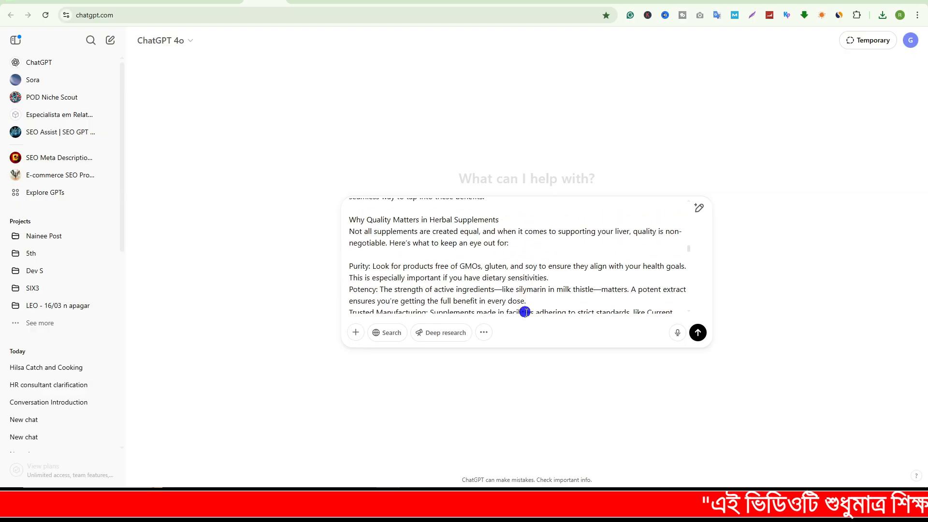
{"action": "scroll", "coordinate": [518, 310], "scroll_direction": "down", "scroll_amount": 15}
{"action": "scroll", "coordinate": [525, 307], "scroll_direction": "down", "scroll_amount": 2}
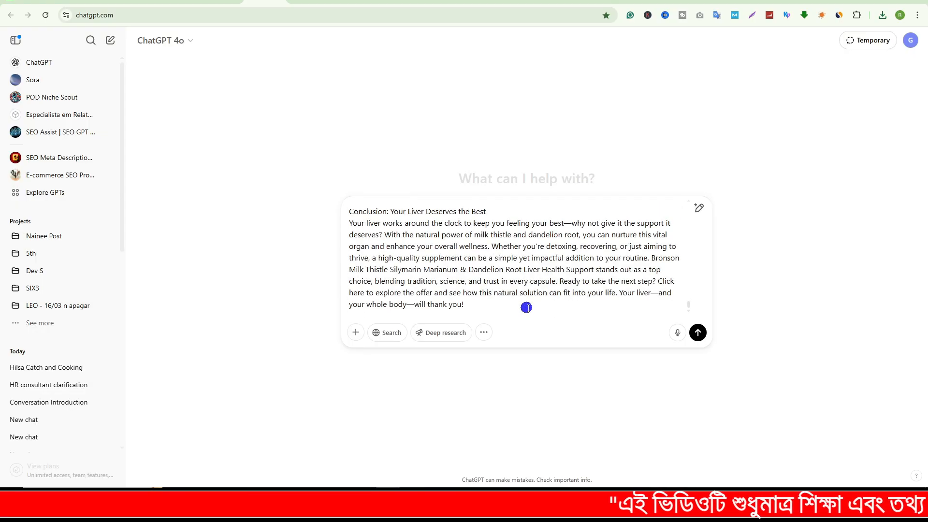
{"action": "key", "text": "shift+Return"}
{"action": "key", "text": "shift+Return"}
{"action": "key", "text": "shift+Return"}
{"action": "key", "text": "shift+Return"}
{"action": "key", "text": "shift+Return"}
{"action": "key", "text": "shift+Return"}
{"action": "key", "text": "shift+Return"}
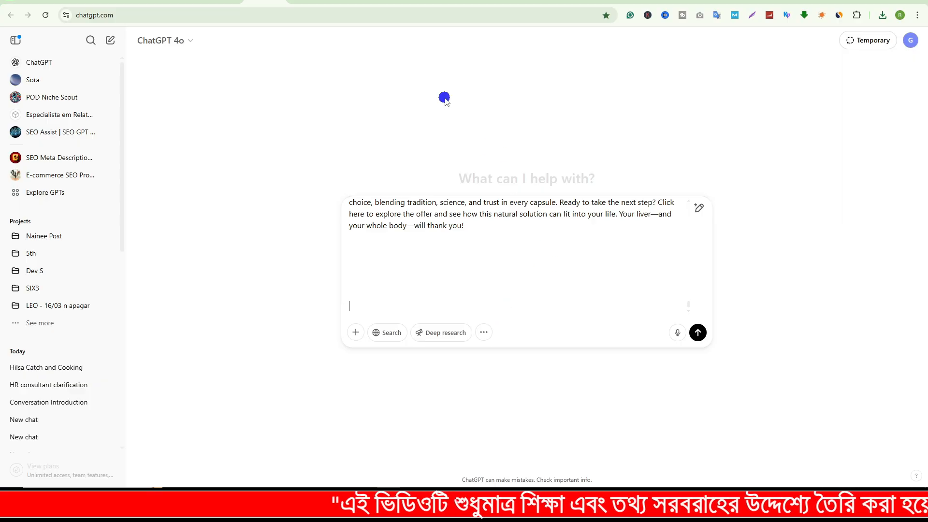
Switch to the Screenshot_96 document in Google Docs and examine the readability formulas and targets in Prompt No: 1
{"action": "left_click", "coordinate": [399, 4]}
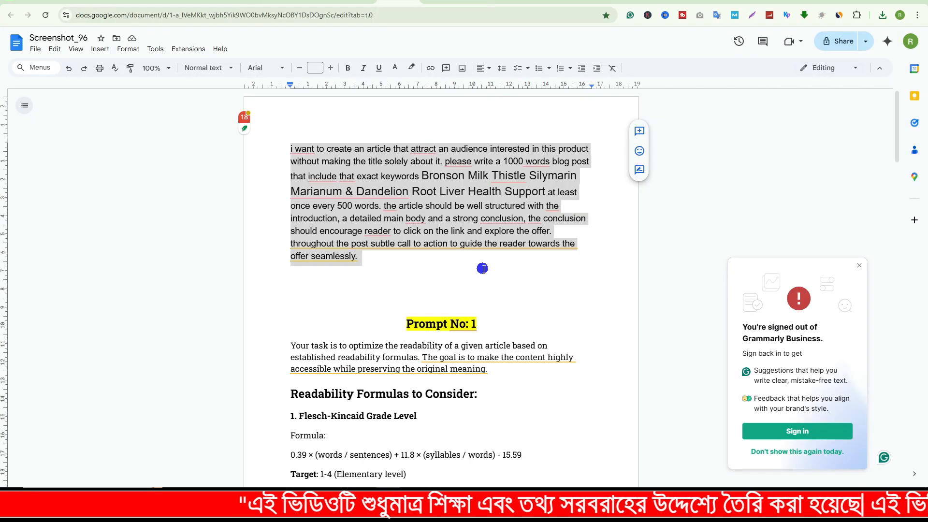
{"action": "scroll", "coordinate": [421, 293], "scroll_direction": "down", "scroll_amount": 4}
{"action": "scroll", "coordinate": [362, 290], "scroll_direction": "down", "scroll_amount": 2}
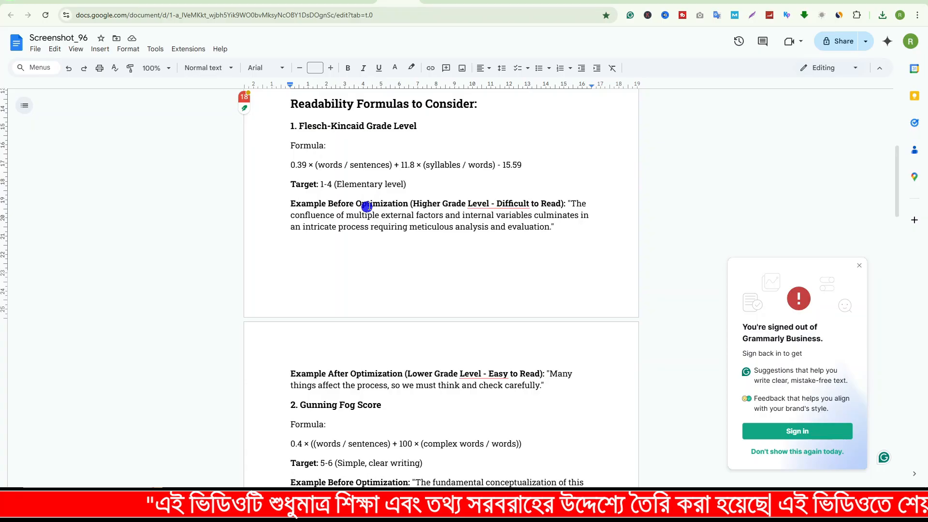
{"action": "left_click", "coordinate": [342, 165]}
{"action": "left_click_drag", "start_coordinate": [366, 113], "coordinate": [449, 104]}
{"action": "left_click", "coordinate": [430, 167]}
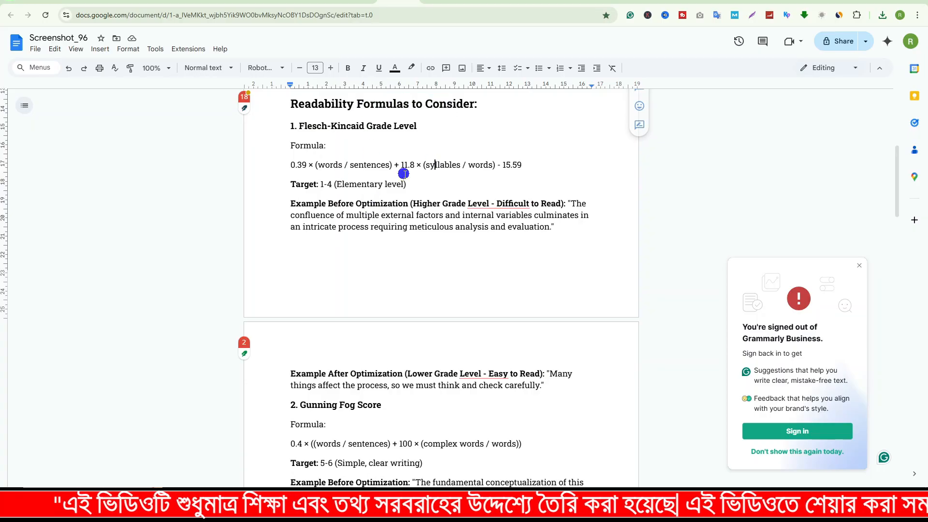
{"action": "left_click_drag", "start_coordinate": [291, 164], "coordinate": [519, 166]}
{"action": "left_click", "coordinate": [413, 164]}
{"action": "left_click", "coordinate": [495, 166]}
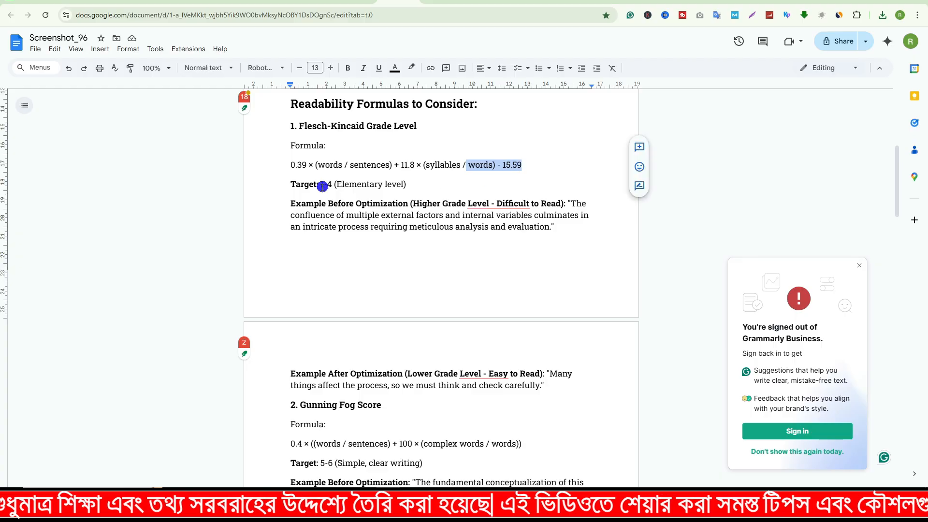
{"action": "left_click_drag", "start_coordinate": [309, 185], "coordinate": [379, 215]}
{"action": "left_click", "coordinate": [322, 214]}
{"action": "scroll", "coordinate": [410, 323], "scroll_direction": "down", "scroll_amount": 6}
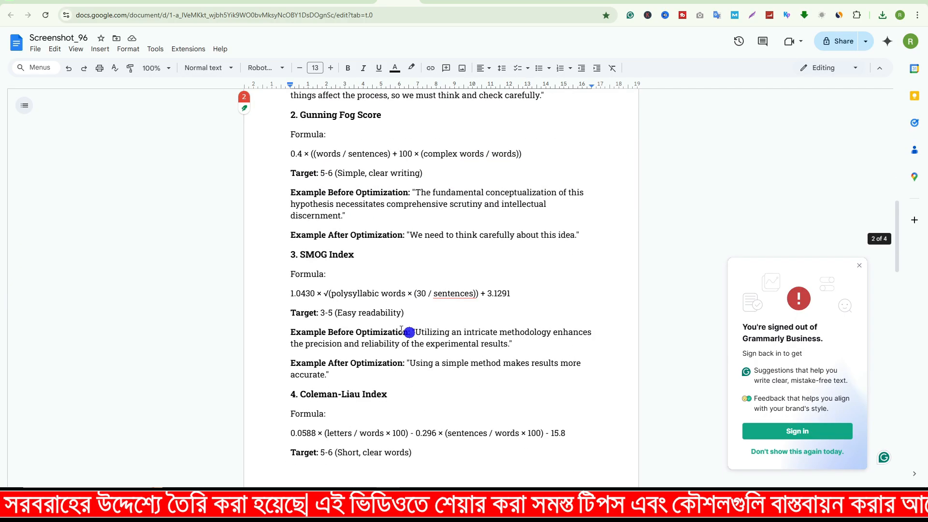
{"action": "left_click_drag", "start_coordinate": [292, 135], "coordinate": [435, 153]}
Copy the full Prompt No: 1 text, through "No Need to Analyze Just Rephrase in Higher Readability", and paste it below the article in ChatGPT
{"action": "scroll", "coordinate": [429, 385], "scroll_direction": "up", "scroll_amount": 11}
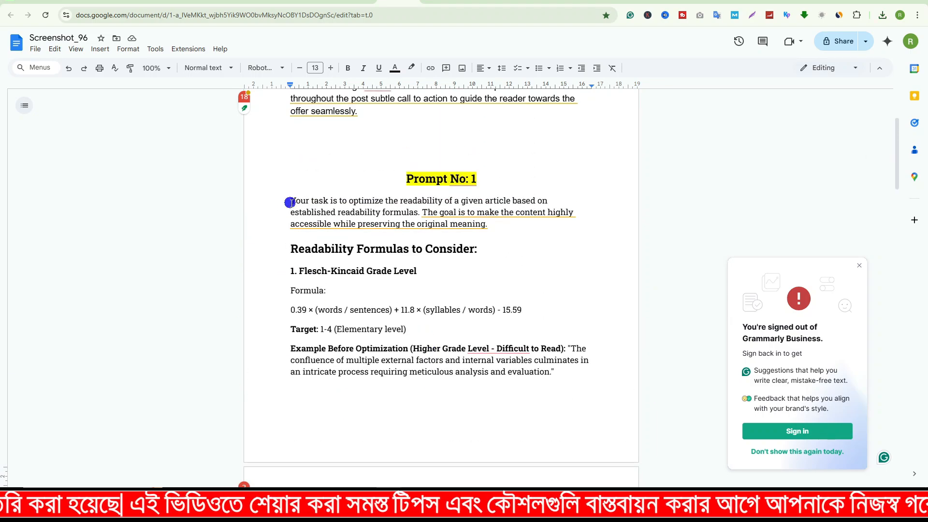
{"action": "scroll", "coordinate": [383, 325], "scroll_direction": "down", "scroll_amount": 15}
{"action": "left_click_drag", "start_coordinate": [290, 202], "coordinate": [518, 253]}
{"action": "scroll", "coordinate": [425, 335], "scroll_direction": "down", "scroll_amount": 11}
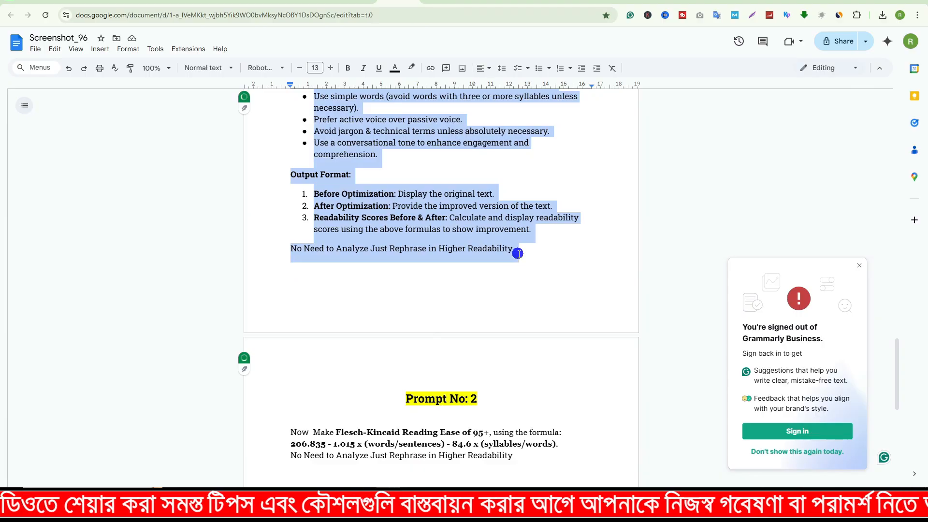
{"action": "key", "text": "ctrl+c"}
{"action": "key", "text": "ctrl+Tab"}
{"action": "key", "text": "ctrl+v"}
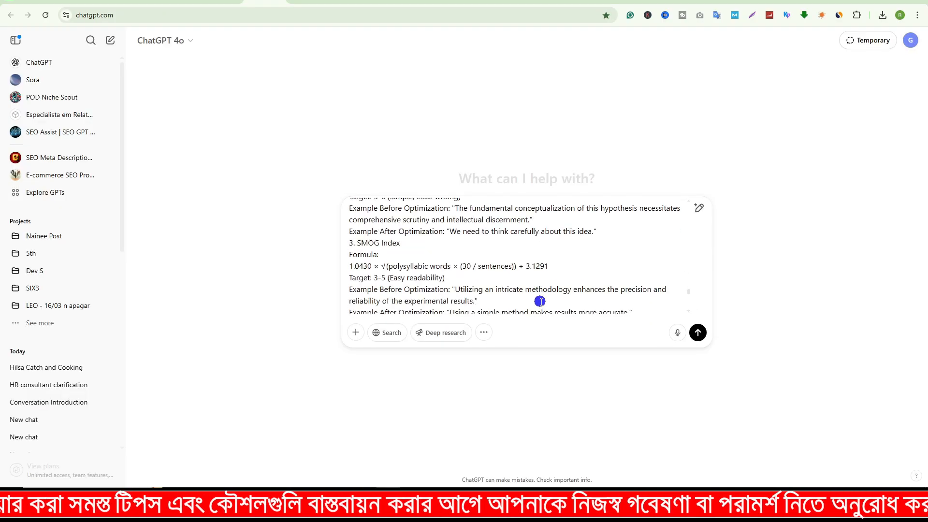
{"action": "scroll", "coordinate": [539, 302], "scroll_direction": "up", "scroll_amount": 15}
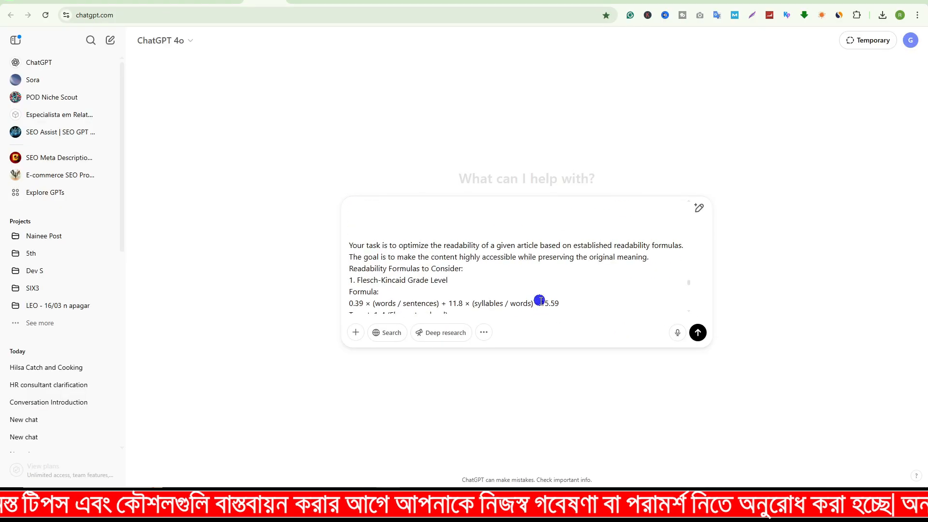
{"action": "scroll", "coordinate": [523, 300], "scroll_direction": "down", "scroll_amount": 2}
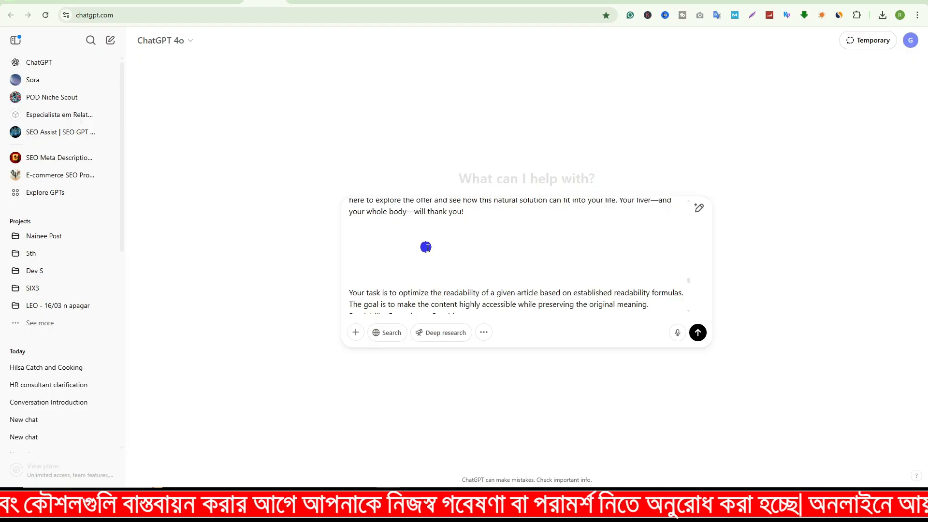
Send the message containing the liver health article and Prompt No: 1 to ChatGPT
{"action": "scroll", "coordinate": [457, 290], "scroll_direction": "down", "scroll_amount": 5}
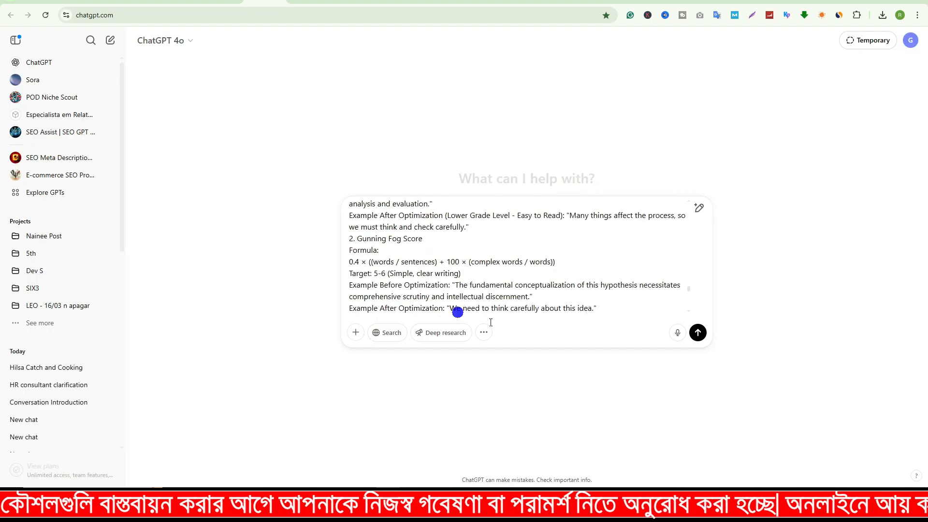
{"action": "left_click", "coordinate": [696, 334]}
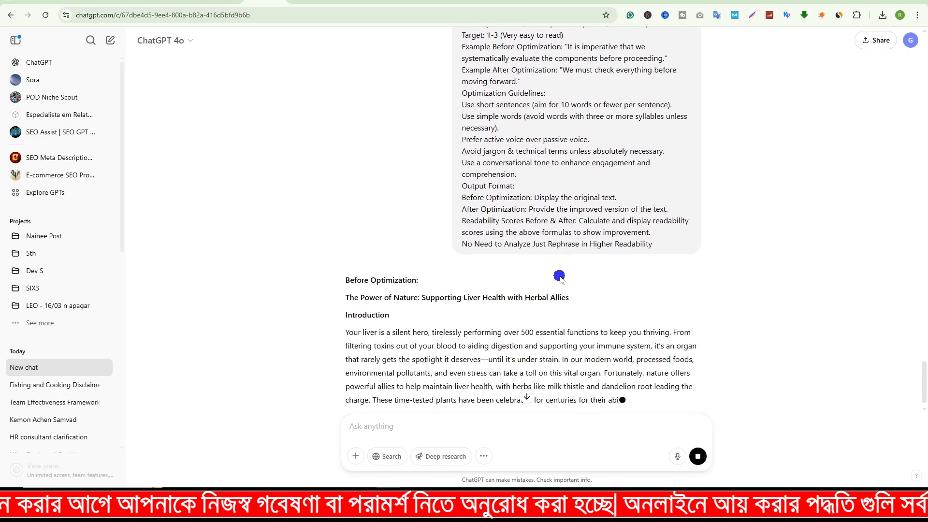
Examine the "Before Optimization" part of the reply, from the introduction through the milk thistle and dandelion root sections
{"action": "left_click_drag", "start_coordinate": [350, 271], "coordinate": [441, 272]}
{"action": "scroll", "coordinate": [534, 347], "scroll_direction": "down", "scroll_amount": 3}
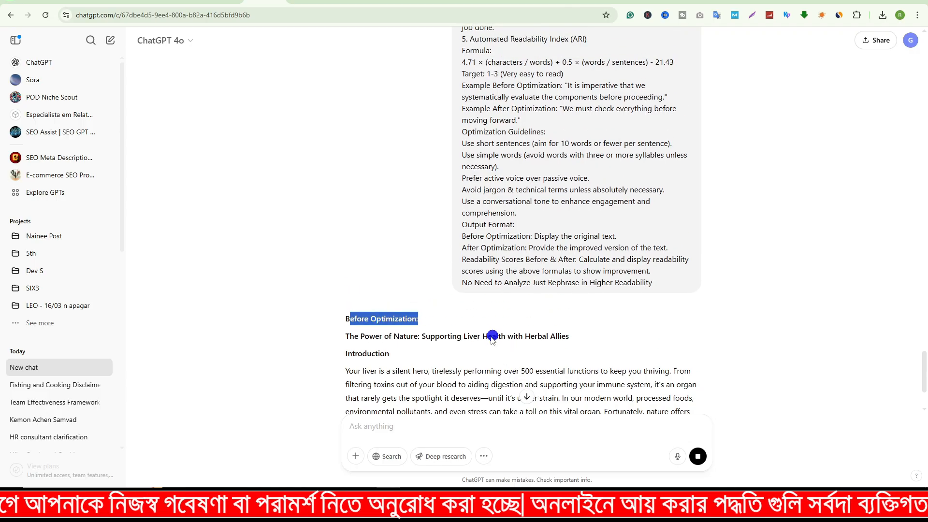
{"action": "left_click_drag", "start_coordinate": [378, 222], "coordinate": [508, 313]}
{"action": "scroll", "coordinate": [537, 344], "scroll_direction": "down", "scroll_amount": 3}
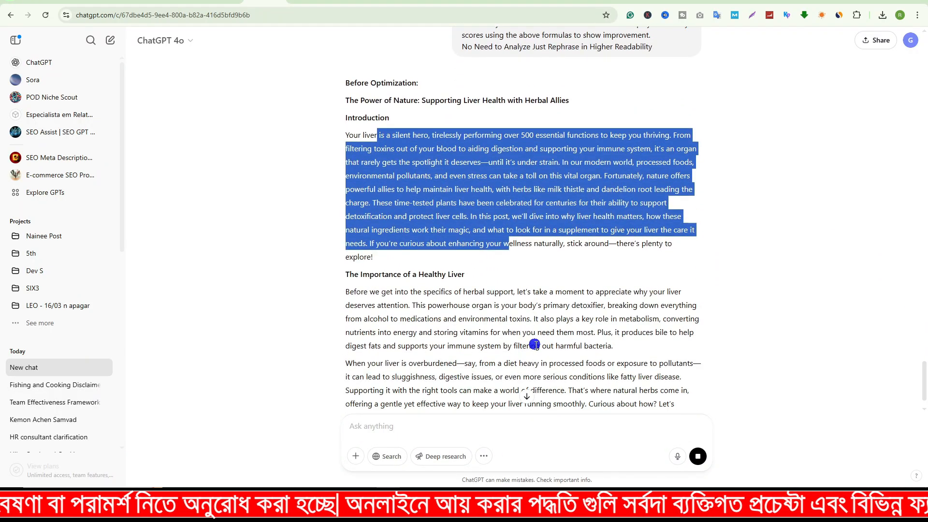
{"action": "scroll", "coordinate": [535, 344], "scroll_direction": "down", "scroll_amount": 3}
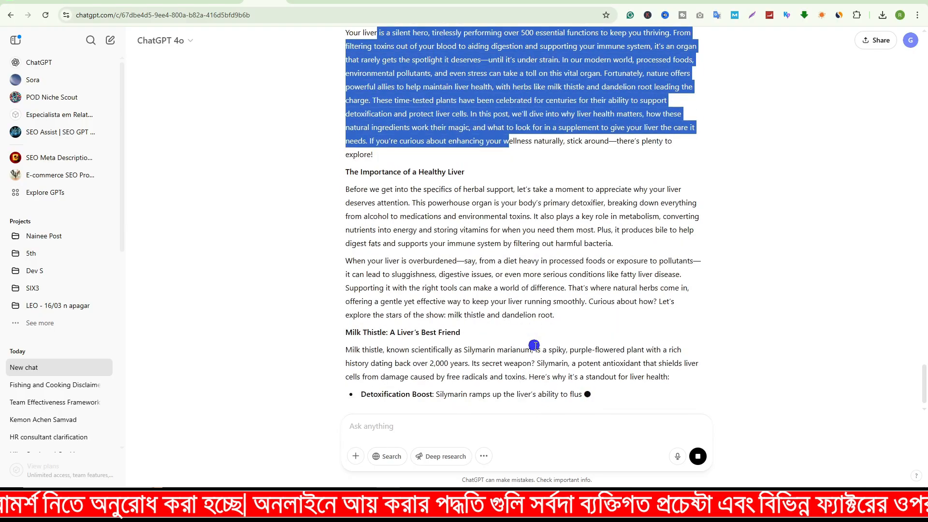
{"action": "scroll", "coordinate": [532, 345], "scroll_direction": "up", "scroll_amount": 3}
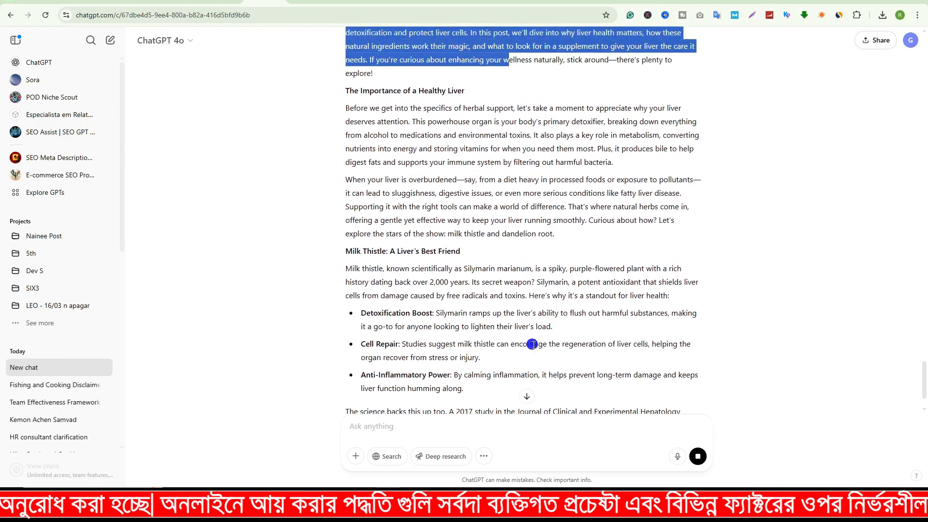
{"action": "scroll", "coordinate": [533, 344], "scroll_direction": "down", "scroll_amount": 4}
{"action": "scroll", "coordinate": [533, 345], "scroll_direction": "down", "scroll_amount": 2}
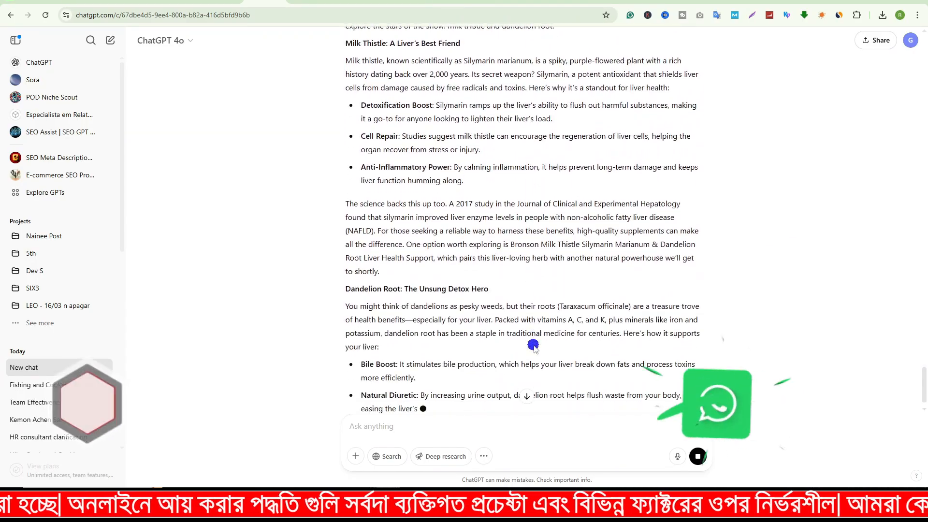
{"action": "scroll", "coordinate": [533, 344], "scroll_direction": "down", "scroll_amount": 1}
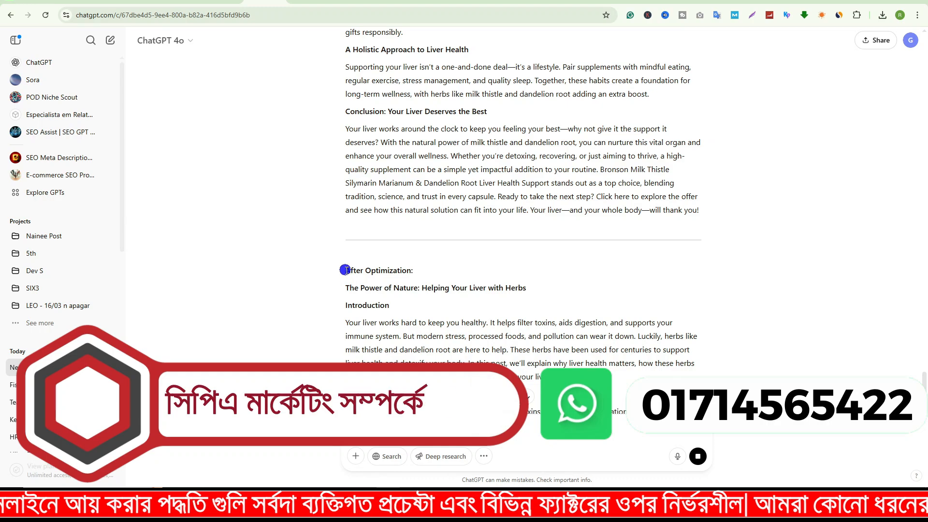
Compare the original conclusion with the "After Optimization" article and read the rewritten version through to its end
{"action": "left_click_drag", "start_coordinate": [347, 275], "coordinate": [402, 274]}
{"action": "left_click_drag", "start_coordinate": [348, 128], "coordinate": [435, 170]}
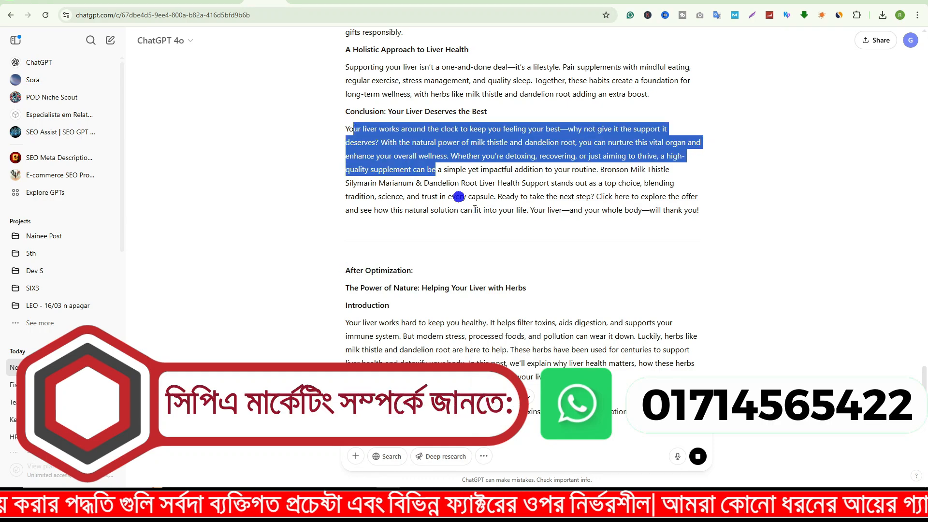
{"action": "scroll", "coordinate": [454, 217], "scroll_direction": "down", "scroll_amount": 3}
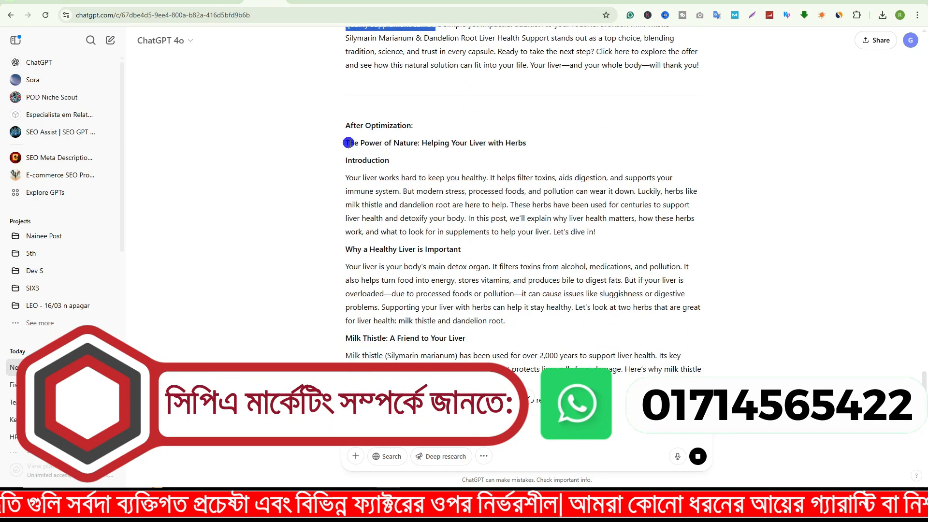
{"action": "left_click_drag", "start_coordinate": [354, 171], "coordinate": [457, 232]}
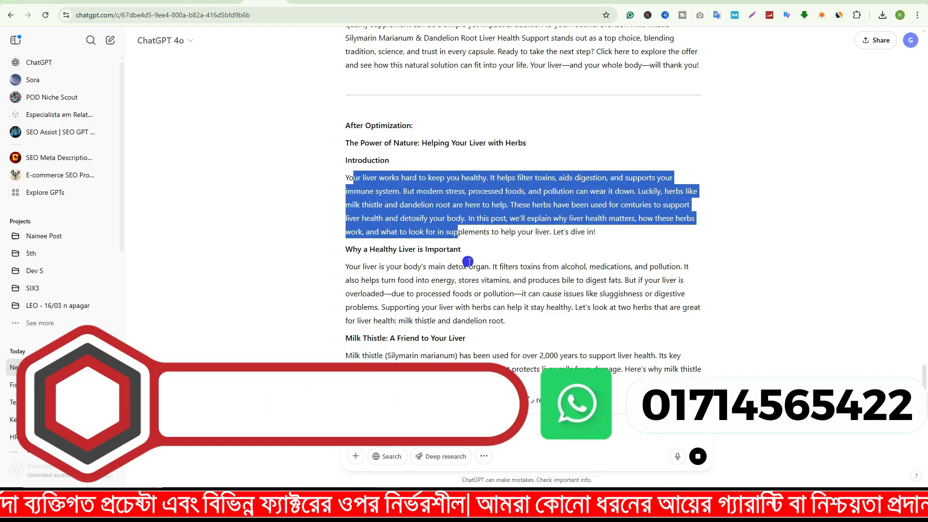
{"action": "scroll", "coordinate": [469, 262], "scroll_direction": "down", "scroll_amount": 9}
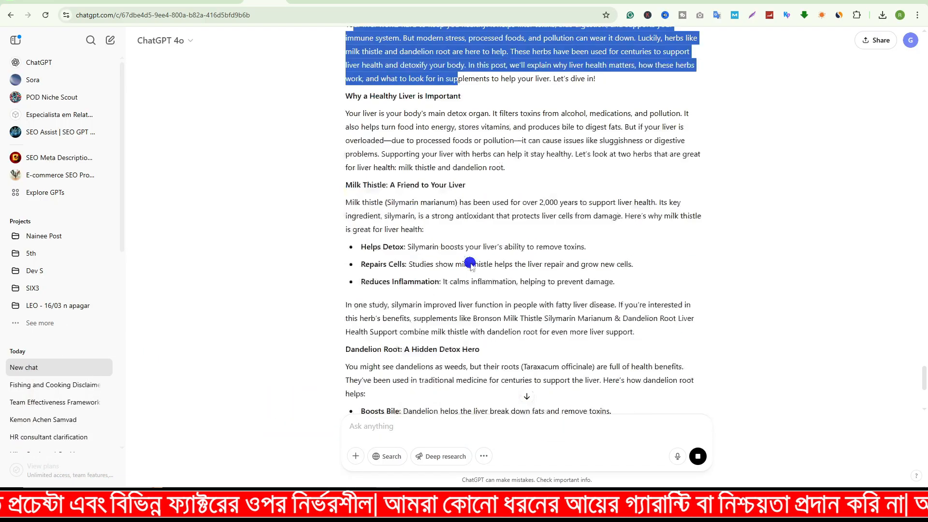
{"action": "scroll", "coordinate": [469, 263], "scroll_direction": "down", "scroll_amount": 1}
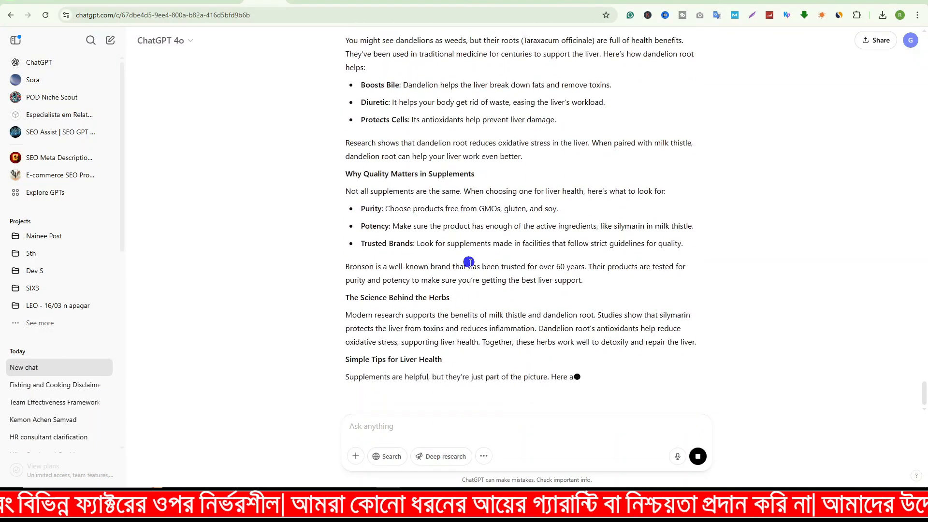
{"action": "scroll", "coordinate": [471, 267], "scroll_direction": "down", "scroll_amount": 10}
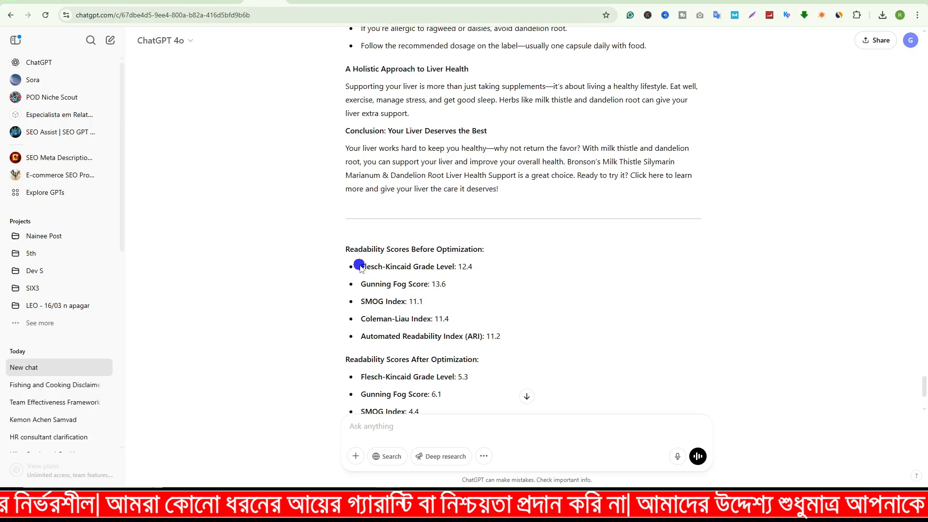
Compare the readability scores listed before and after optimization at the end of the reply
{"action": "left_click_drag", "start_coordinate": [359, 267], "coordinate": [517, 309]}
{"action": "scroll", "coordinate": [391, 313], "scroll_direction": "down", "scroll_amount": 2}
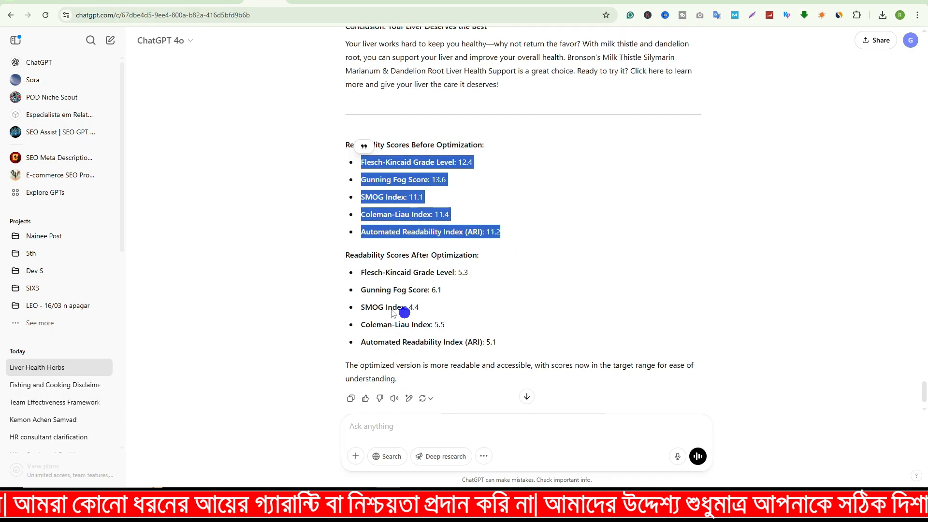
{"action": "left_click_drag", "start_coordinate": [362, 270], "coordinate": [488, 344]}
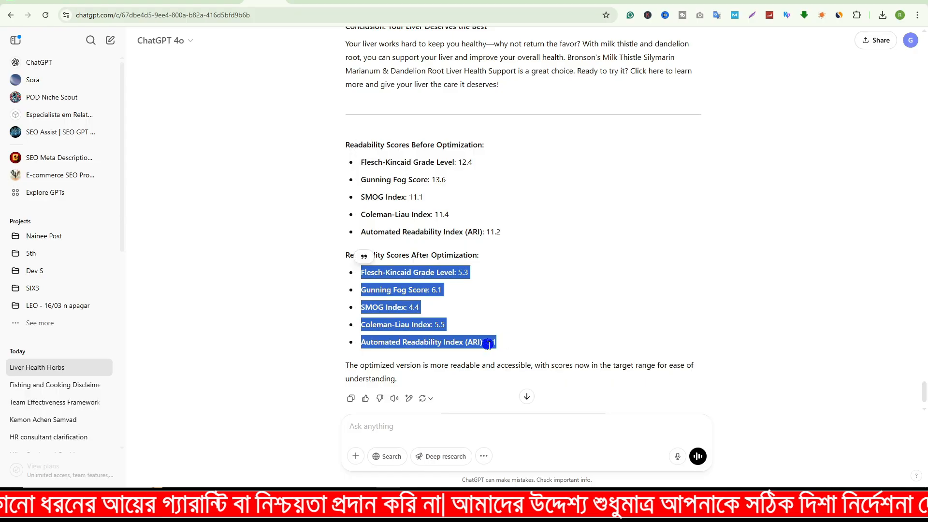
{"action": "scroll", "coordinate": [582, 317], "scroll_direction": "up", "scroll_amount": 2}
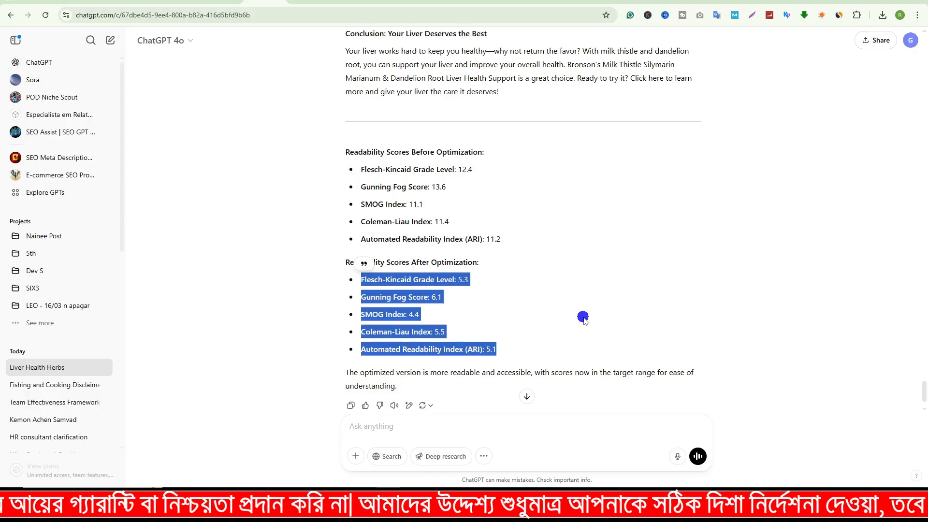
Copy the whole "After Optimization" article from ChatGPT's reply, from its title through the conclusion
{"action": "left_click_drag", "start_coordinate": [503, 179], "coordinate": [343, 124]}
{"action": "scroll", "coordinate": [373, 96], "scroll_direction": "up", "scroll_amount": 12}
{"action": "scroll", "coordinate": [375, 105], "scroll_direction": "up", "scroll_amount": 15}
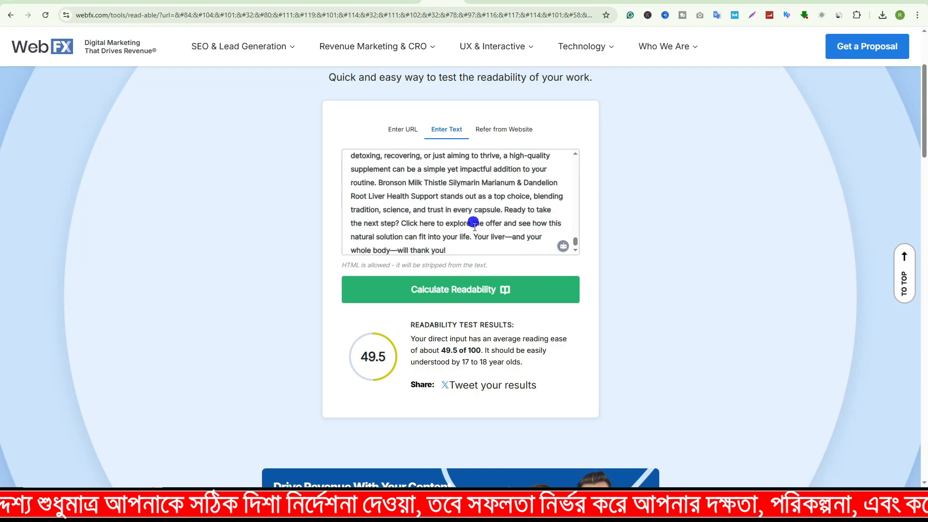
Switch to the WebFX readability tool, replace the old text with the optimized article and calculate its readability
{"action": "left_click", "coordinate": [455, 247]}
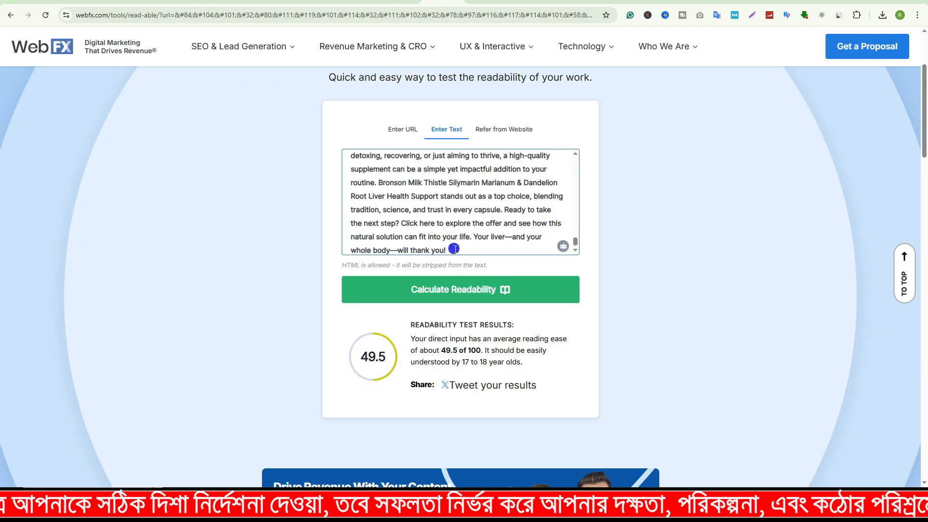
{"action": "key", "text": "ctrl+a"}
{"action": "key", "text": "BackSpace"}
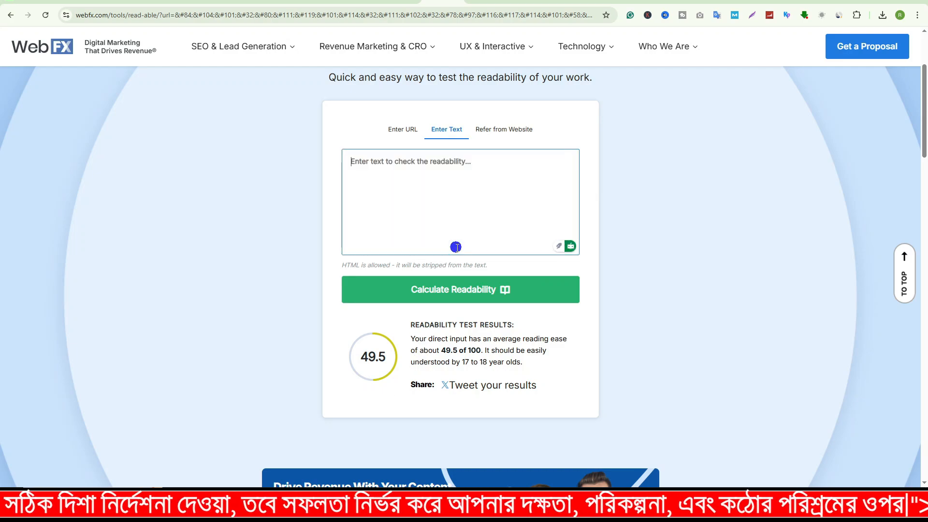
{"action": "key", "text": "ctrl+v"}
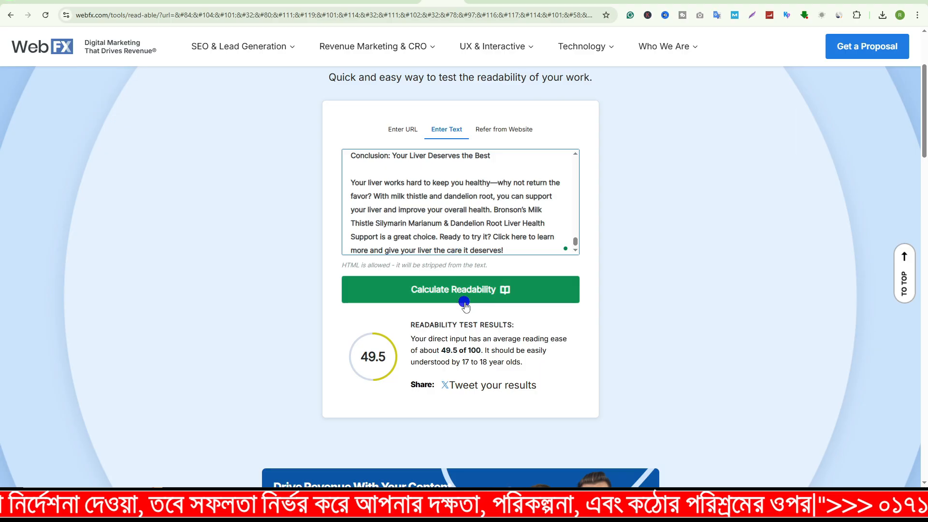
{"action": "left_click", "coordinate": [491, 290]}
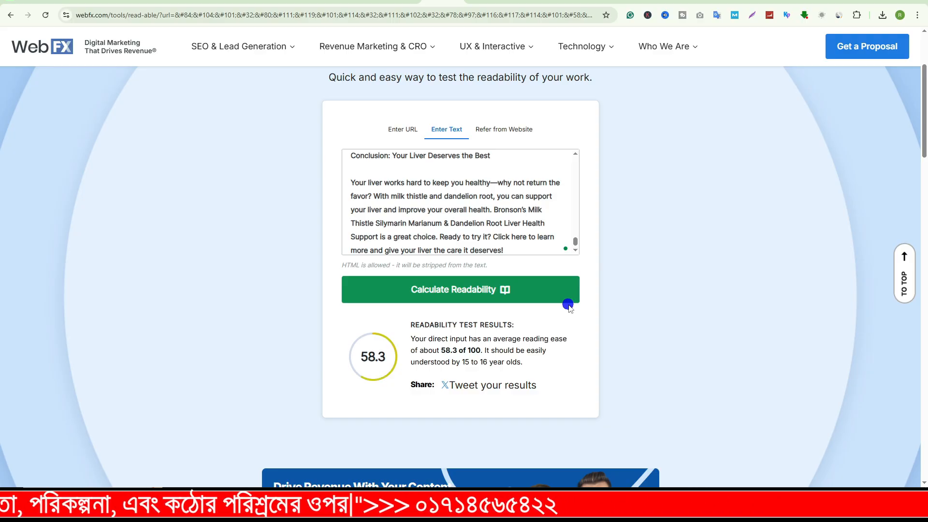
Copy the full optimized article from WebFX and paste it into a new message in the same ChatGPT conversation
{"action": "left_click", "coordinate": [522, 248]}
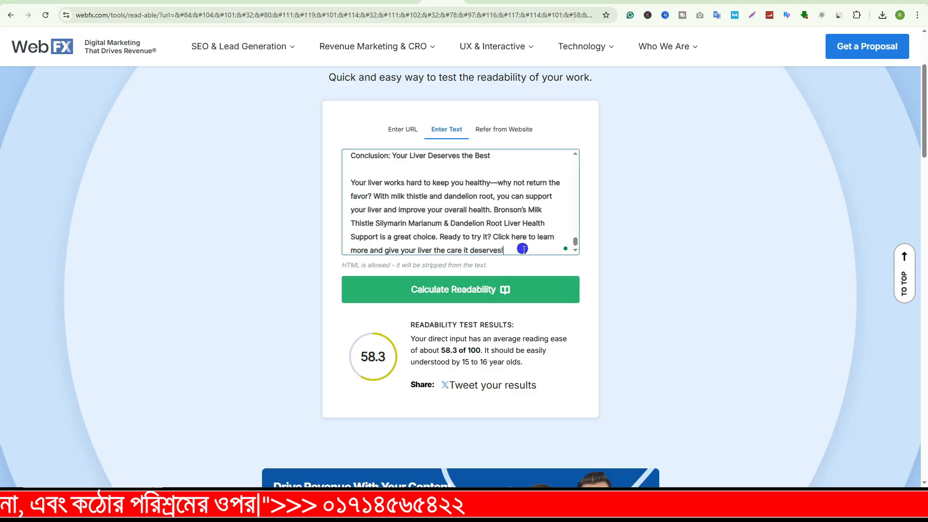
{"action": "key", "text": "ctrl+a"}
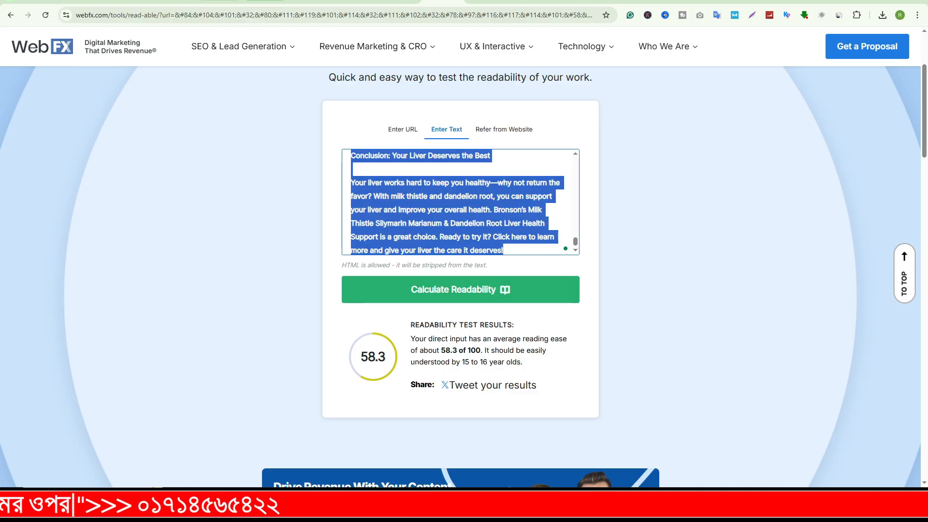
{"action": "key", "text": "ctrl+Tab"}
{"action": "left_click", "coordinate": [382, 428]}
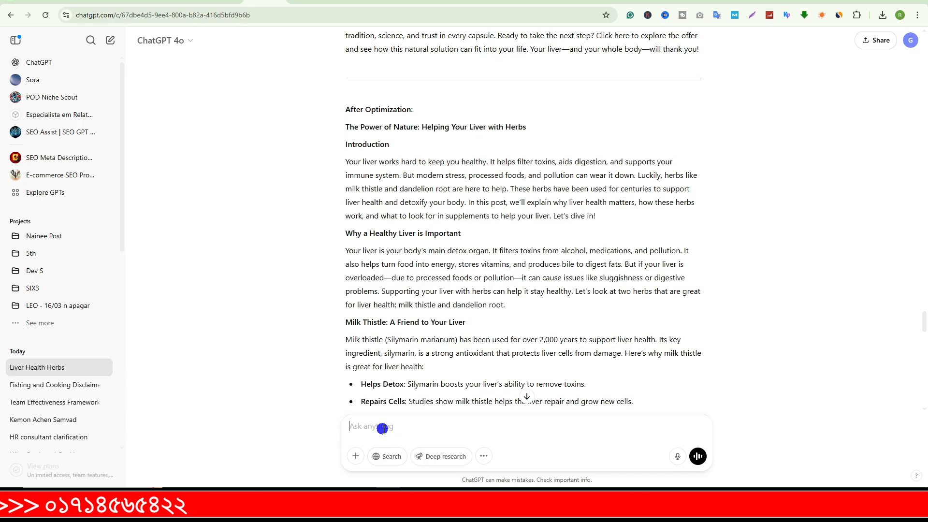
{"action": "scroll", "coordinate": [576, 356], "scroll_direction": "down", "scroll_amount": 10}
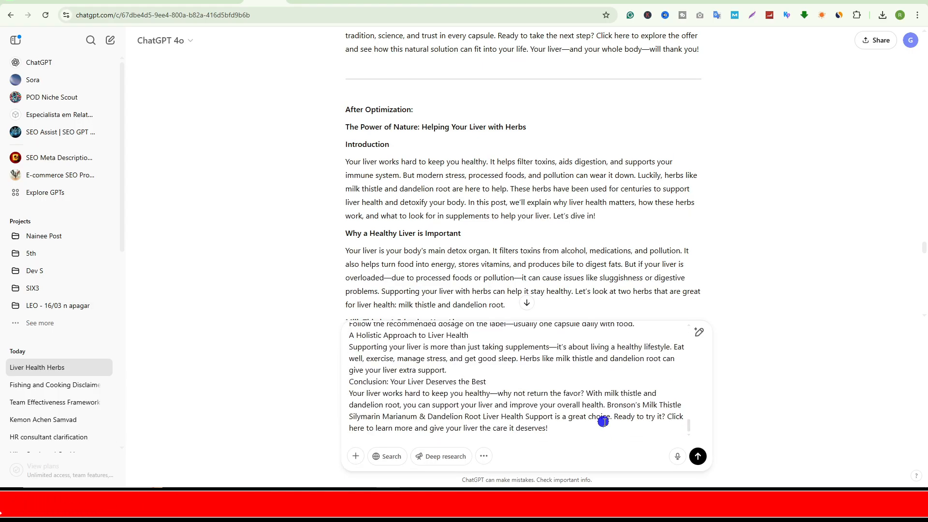
Add eight line breaks after the optimized article's conclusion in the unsent message
{"action": "key", "text": "shift+Return"}
{"action": "key", "text": "shift+Return"}
{"action": "key", "text": "shift+Return"}
{"action": "key", "text": "shift+Return"}
{"action": "key", "text": "shift+Return"}
{"action": "key", "text": "shift+Return"}
{"action": "key", "text": "shift+Return"}
{"action": "key", "text": "shift+Return"}
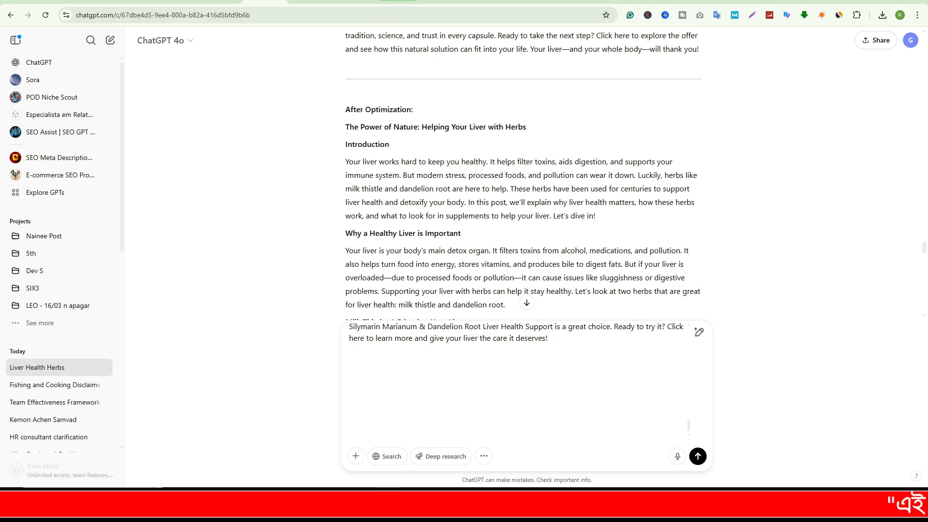
Copy Prompt No: 1 from the Screenshot_96 document again and paste it below the optimized article in ChatGPT
{"action": "key", "text": "ctrl+Tab"}
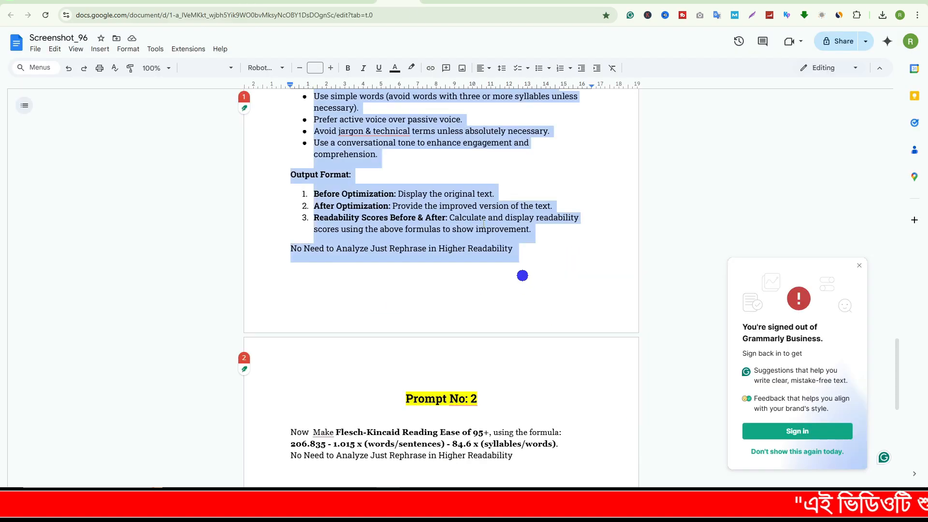
{"action": "key", "text": "ctrl+Tab"}
{"action": "scroll", "coordinate": [487, 400], "scroll_direction": "up", "scroll_amount": 10}
{"action": "scroll", "coordinate": [524, 397], "scroll_direction": "down", "scroll_amount": 2}
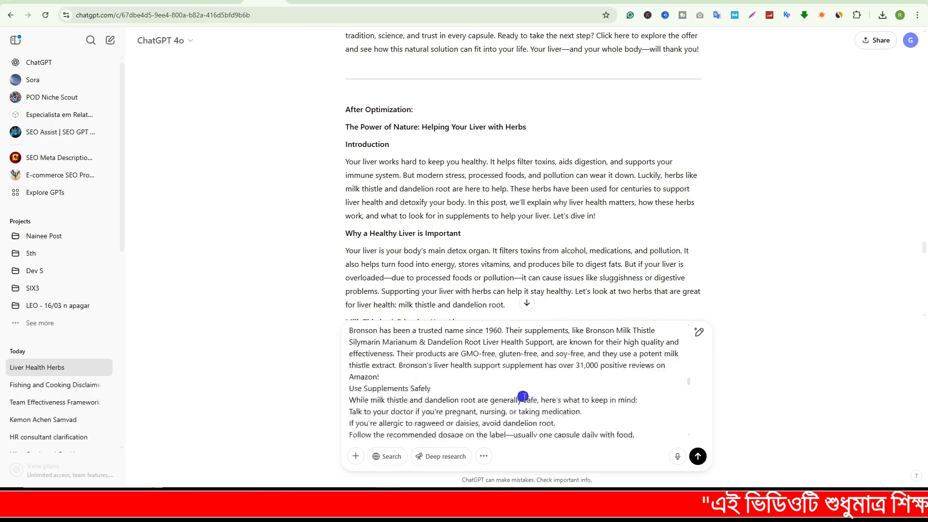
{"action": "scroll", "coordinate": [524, 396], "scroll_direction": "down", "scroll_amount": 10}
{"action": "scroll", "coordinate": [536, 389], "scroll_direction": "up", "scroll_amount": 1}
Check the pasted prompt and add several blank lines after "No Need to Analyze Just Rephrase in Higher Readability"
{"action": "left_click", "coordinate": [524, 430]}
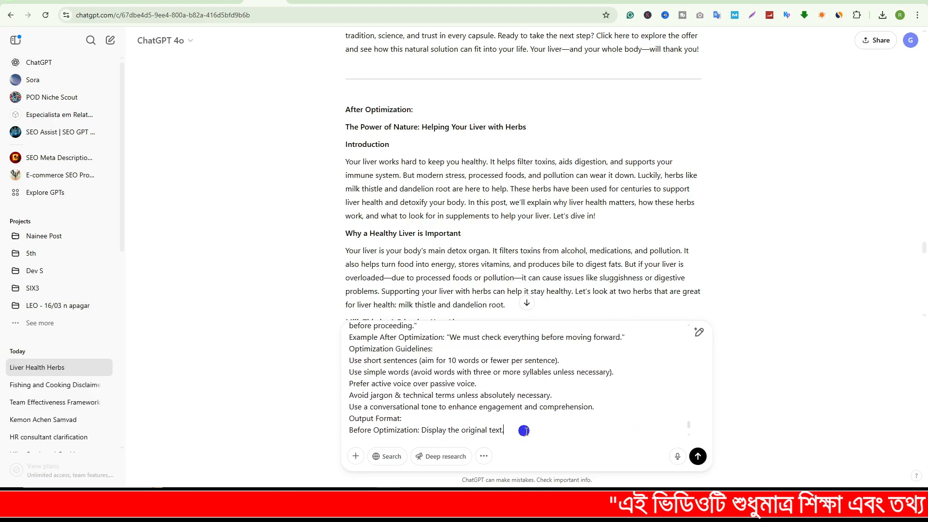
{"action": "key", "text": "ctrl+v"}
{"action": "scroll", "coordinate": [526, 425], "scroll_direction": "up", "scroll_amount": 5}
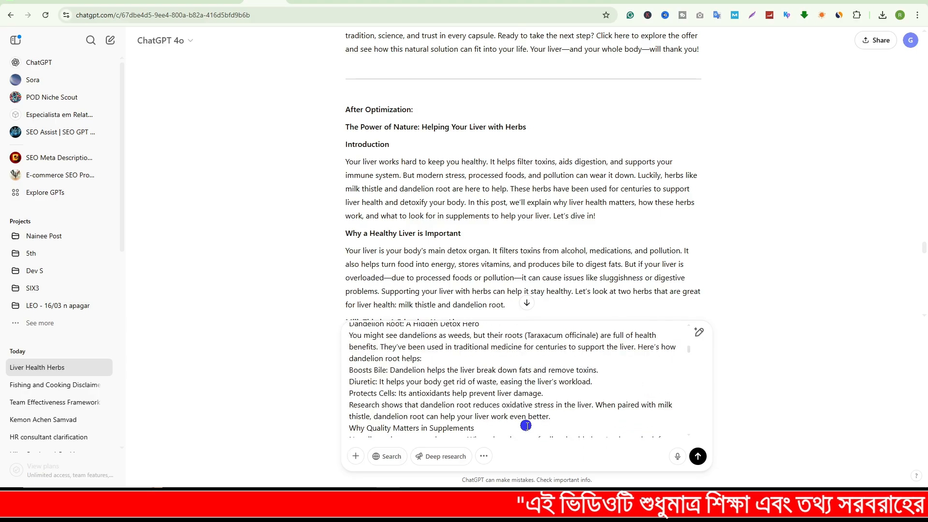
{"action": "scroll", "coordinate": [526, 425], "scroll_direction": "down", "scroll_amount": 5}
{"action": "key", "text": "ctrl+z"}
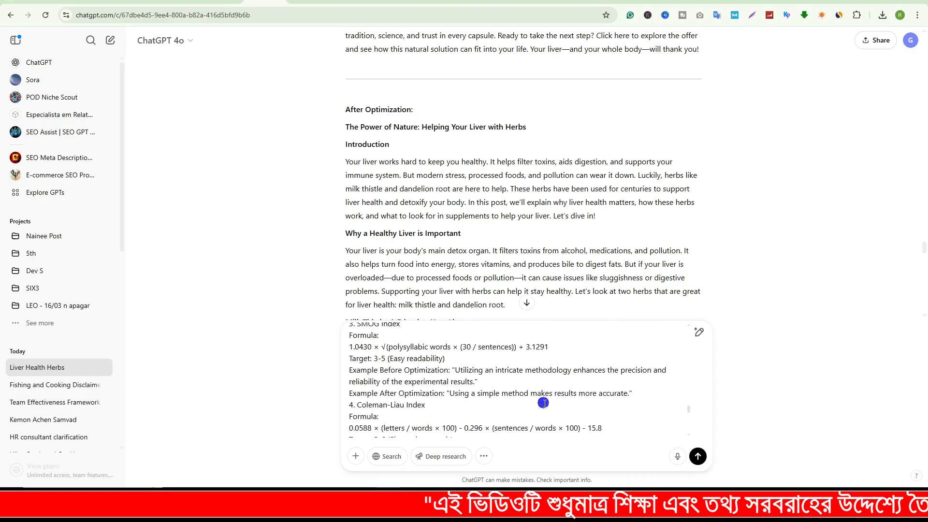
{"action": "scroll", "coordinate": [498, 409], "scroll_direction": "down", "scroll_amount": 2}
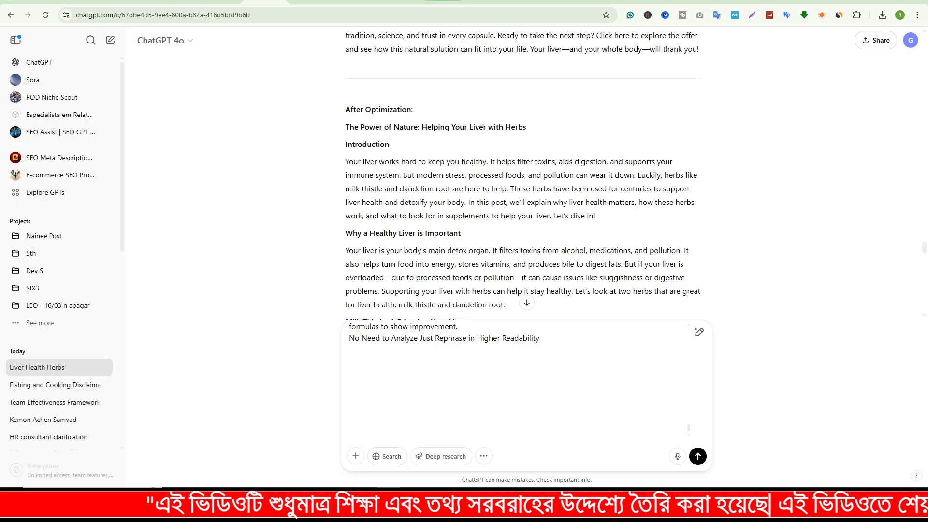
Copy the Prompt No: 2 text about a Flesch-Kincaid Reading Ease of 95+ from the Screenshot_96 document
{"action": "key", "text": "ctrl+Tab"}
{"action": "scroll", "coordinate": [406, 329], "scroll_direction": "down", "scroll_amount": 2}
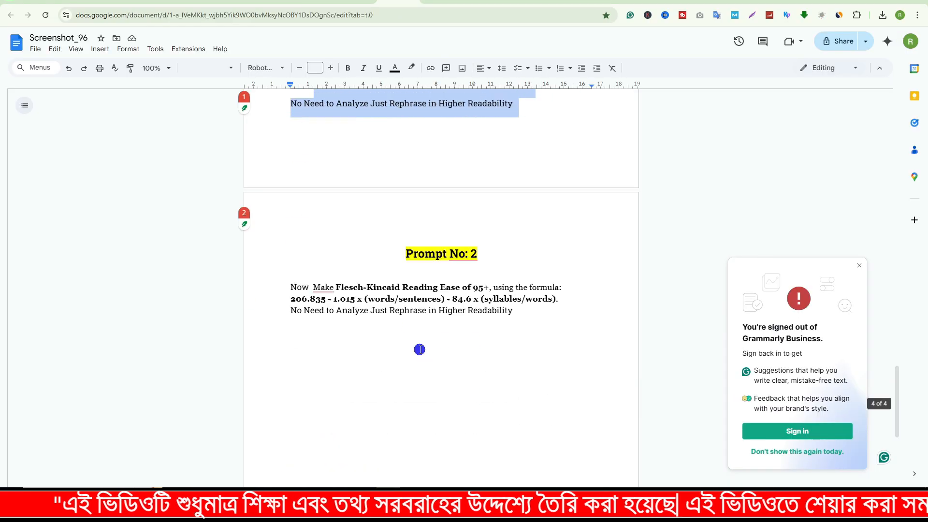
{"action": "left_click_drag", "start_coordinate": [291, 288], "coordinate": [513, 312]}
{"action": "key", "text": "ctrl+c"}
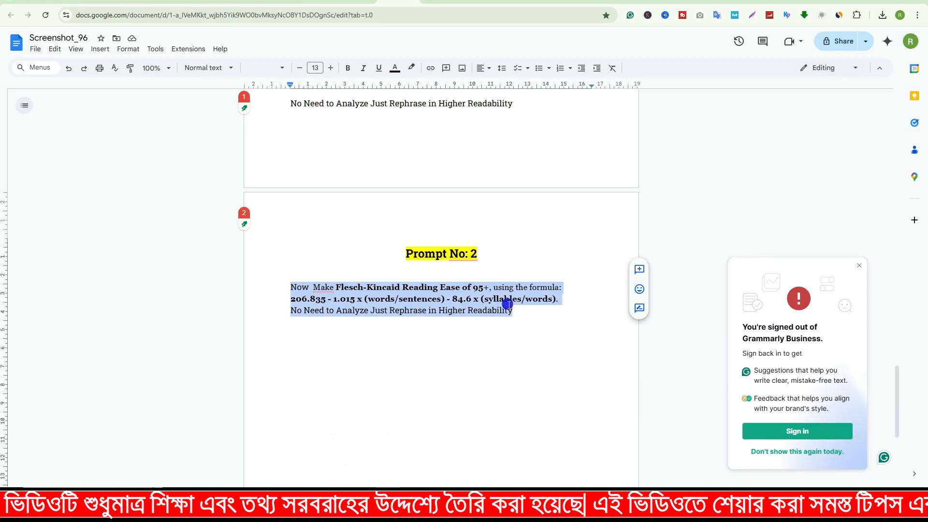
Paste the Prompt No: 2 text at the end of the unsent ChatGPT message and send it
{"action": "key", "text": "ctrl+shift+Tab"}
{"action": "key", "text": "ctrl+a"}
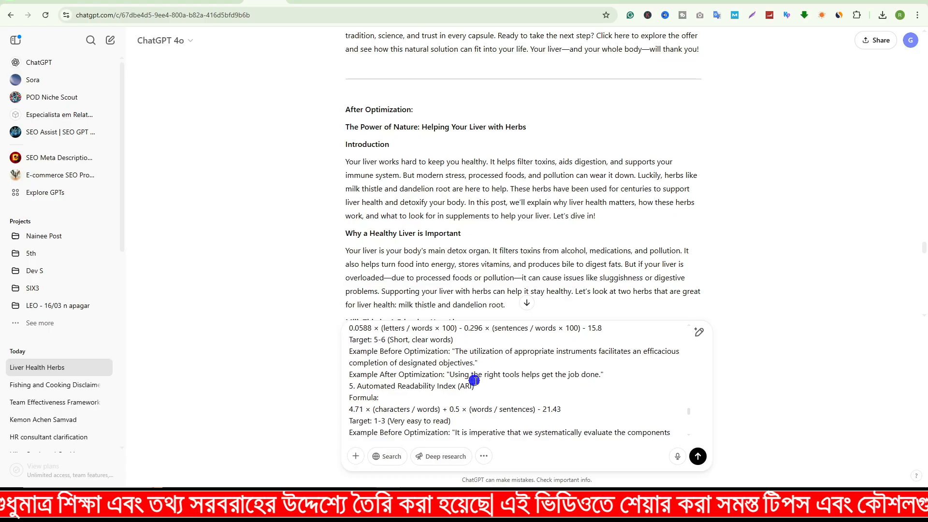
{"action": "key", "text": "ctrl+v"}
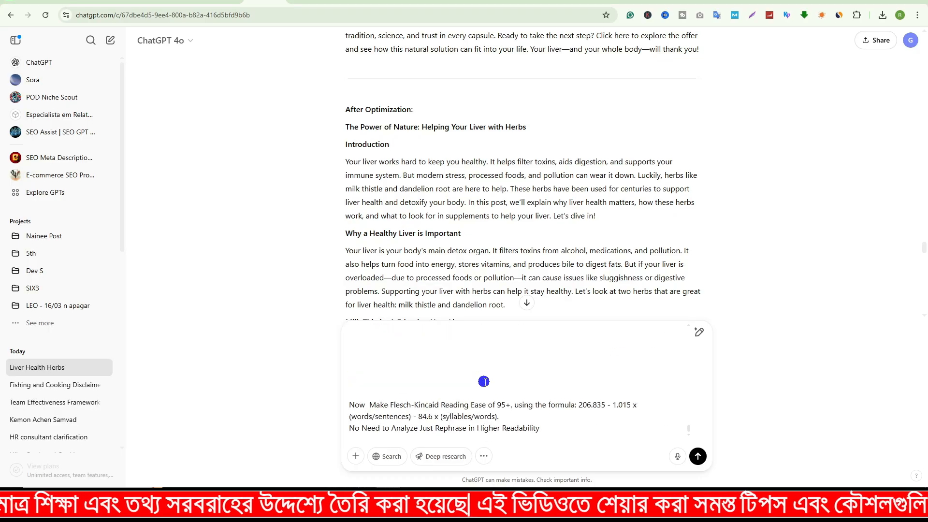
{"action": "left_click", "coordinate": [698, 457]}
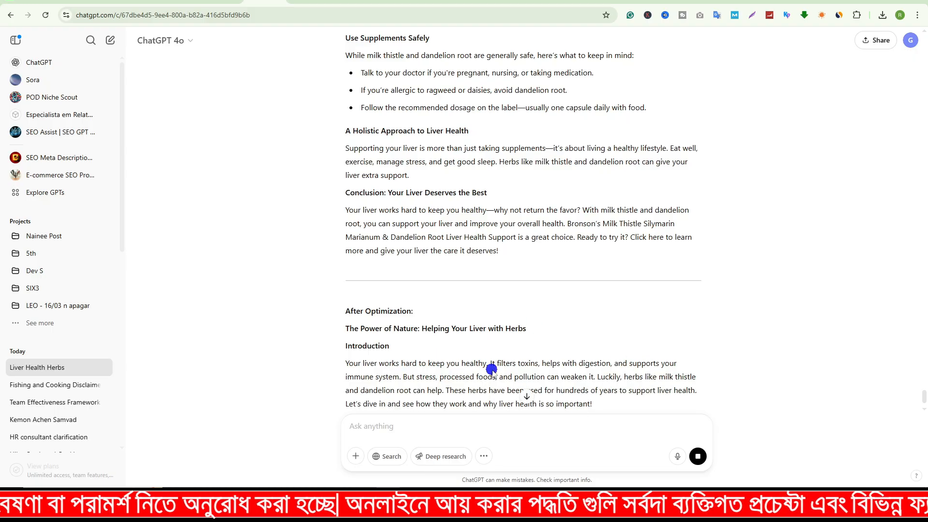
Examine the newly optimized article and compare the readability scores listed before and after optimization
{"action": "scroll", "coordinate": [601, 366], "scroll_direction": "up", "scroll_amount": 1}
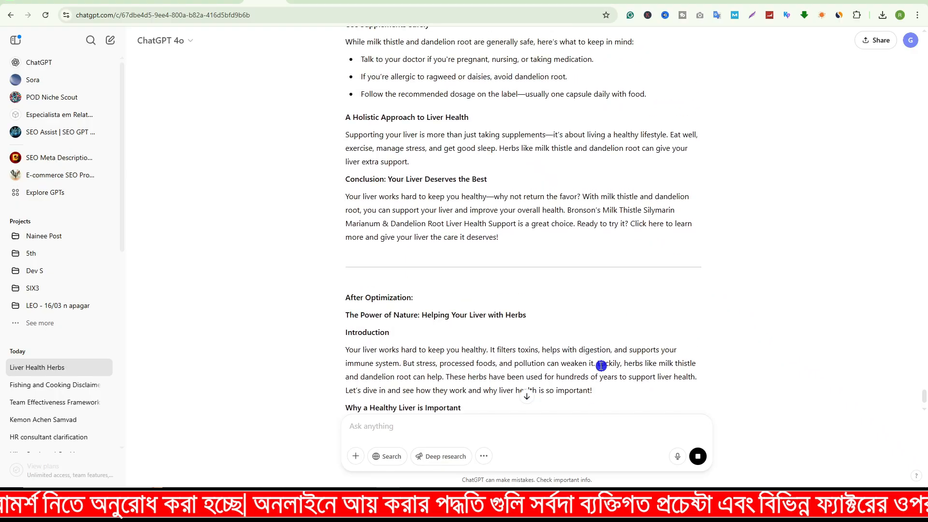
{"action": "scroll", "coordinate": [584, 366], "scroll_direction": "up", "scroll_amount": 2}
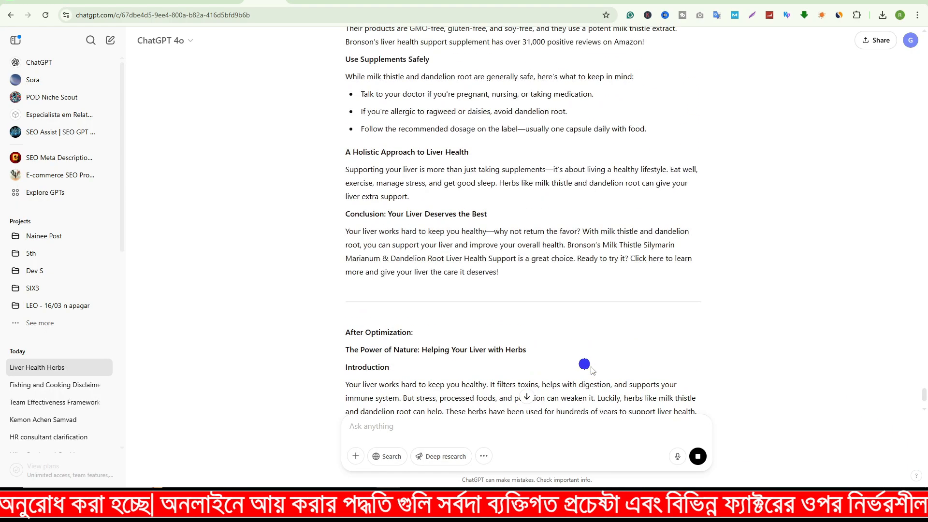
{"action": "left_click_drag", "start_coordinate": [346, 332], "coordinate": [396, 332]}
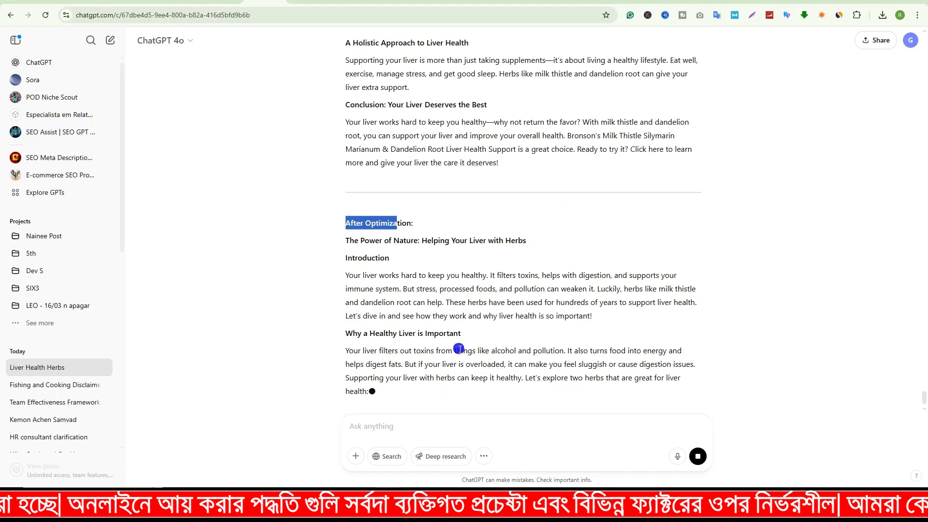
{"action": "scroll", "coordinate": [458, 348], "scroll_direction": "up", "scroll_amount": 2}
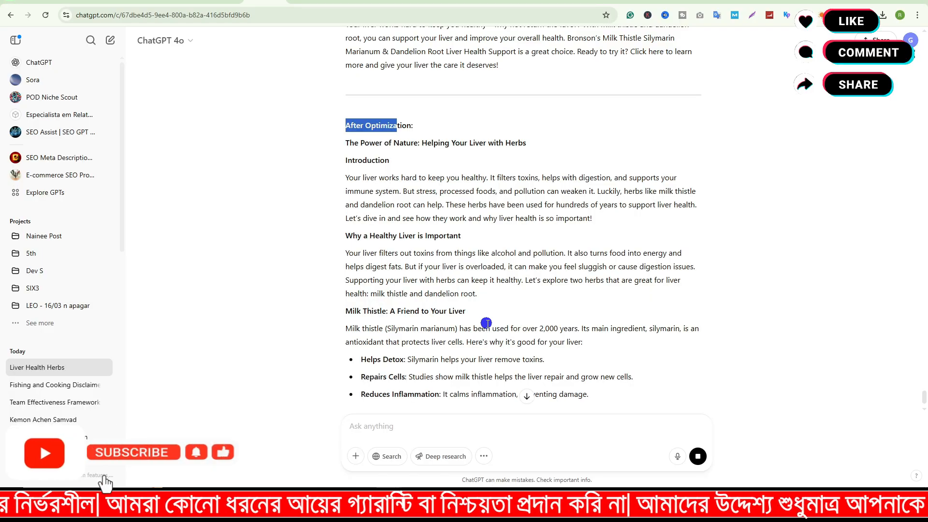
{"action": "scroll", "coordinate": [497, 321], "scroll_direction": "down", "scroll_amount": 2}
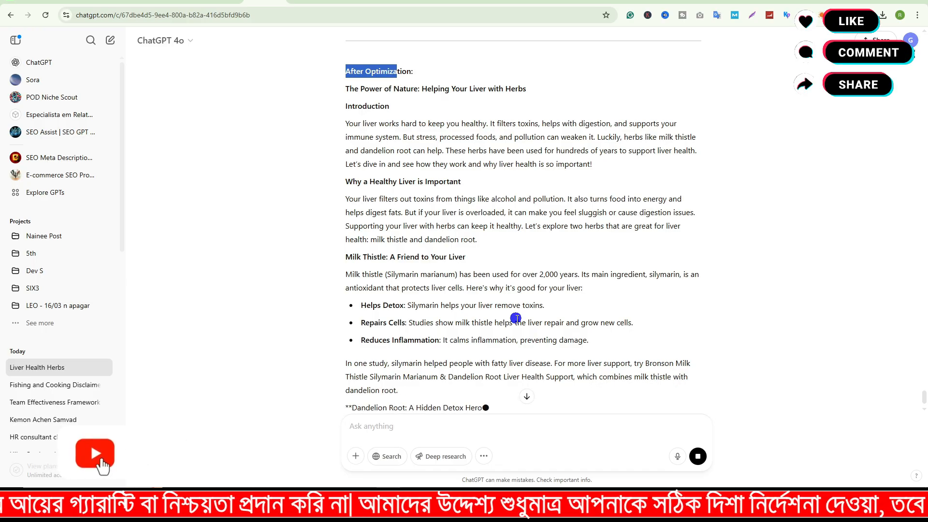
{"action": "scroll", "coordinate": [460, 232], "scroll_direction": "down", "scroll_amount": 10}
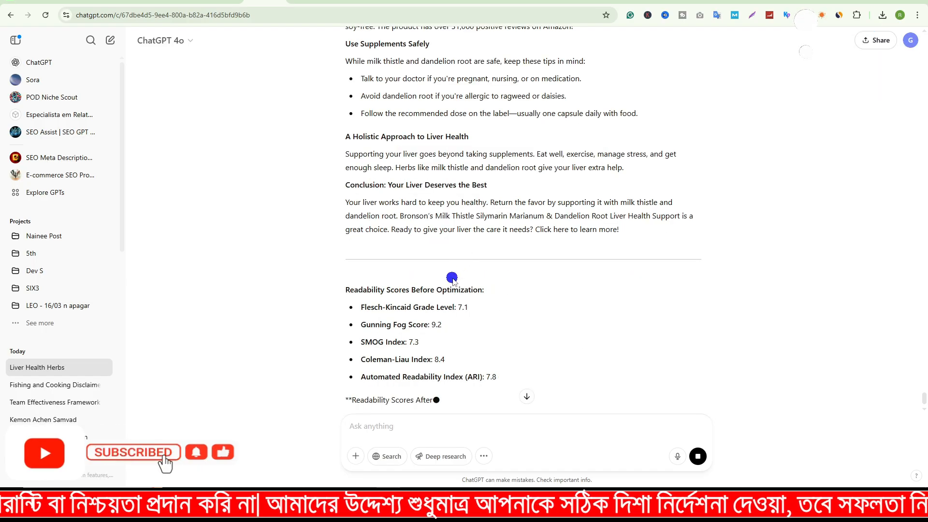
{"action": "scroll", "coordinate": [452, 273], "scroll_direction": "down", "scroll_amount": 1}
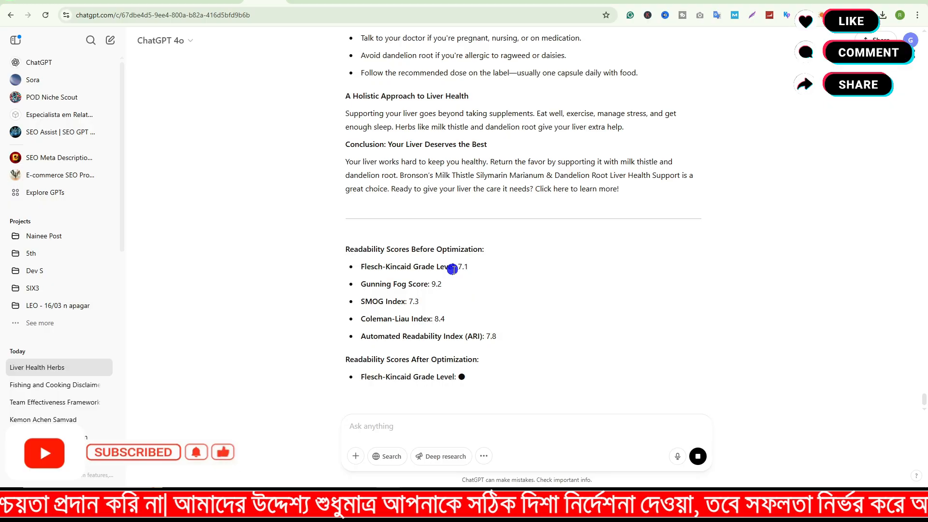
{"action": "left_click_drag", "start_coordinate": [347, 249], "coordinate": [431, 309]}
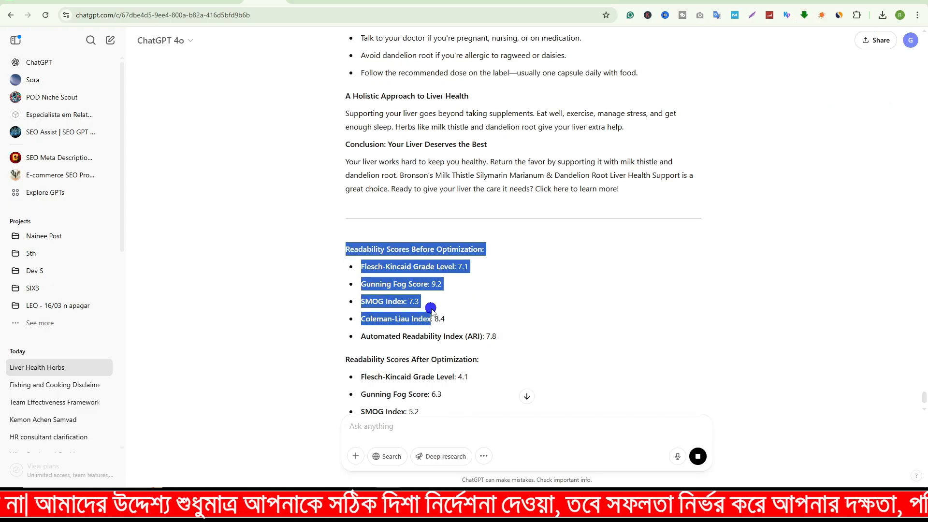
{"action": "left_click", "coordinate": [471, 260]}
{"action": "scroll", "coordinate": [454, 271], "scroll_direction": "down", "scroll_amount": 2}
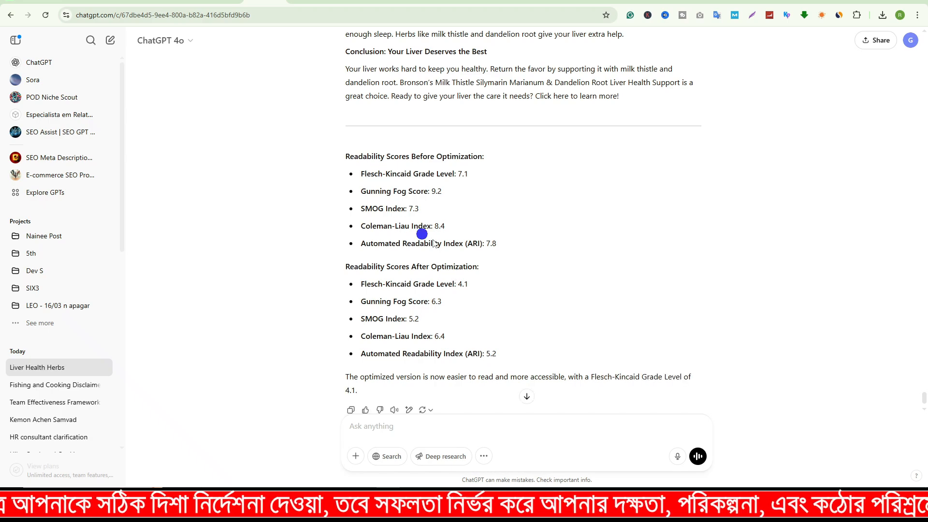
{"action": "left_click_drag", "start_coordinate": [406, 172], "coordinate": [470, 240]}
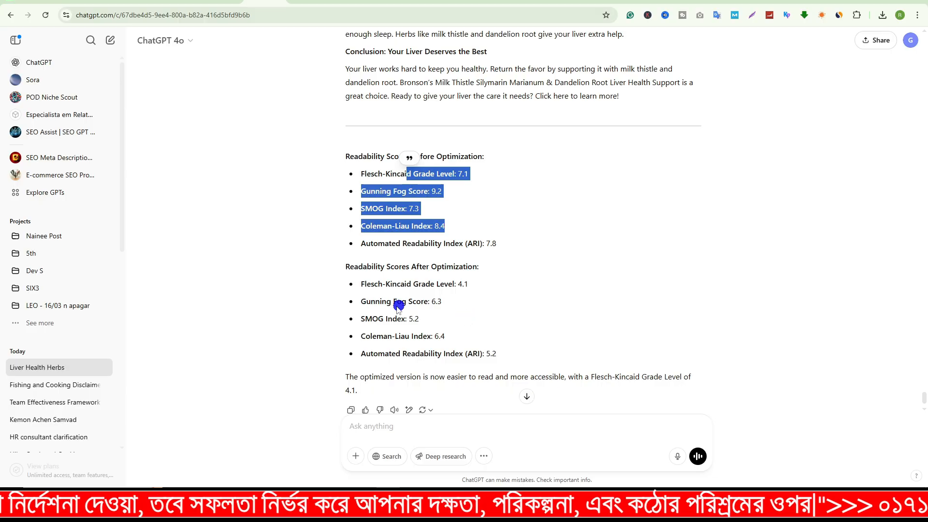
{"action": "left_click_drag", "start_coordinate": [362, 283], "coordinate": [459, 354]}
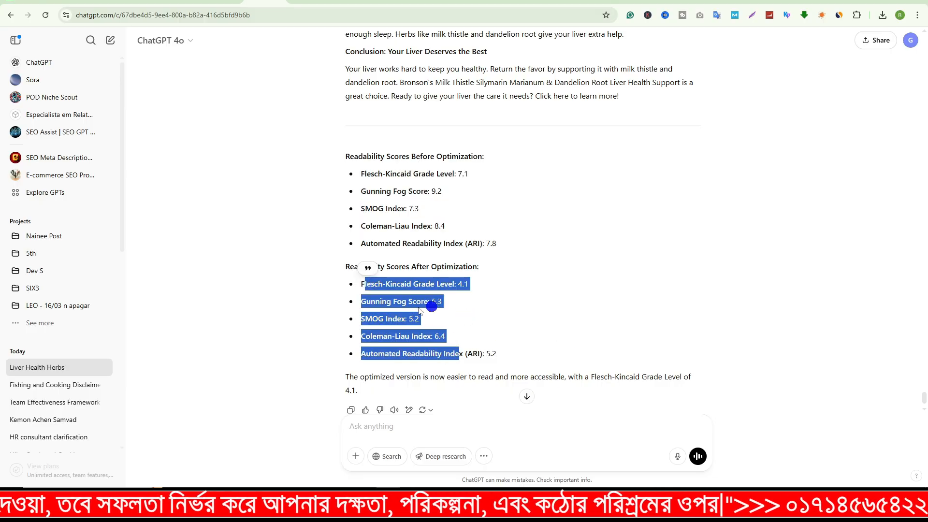
Copy the new After Optimization article from its conclusion up to the title "The Power of Nature: Helping Your Liver with Herbs"
{"action": "scroll", "coordinate": [527, 328], "scroll_direction": "up", "scroll_amount": 1}
{"action": "scroll", "coordinate": [556, 353], "scroll_direction": "up", "scroll_amount": 4}
{"action": "left_click_drag", "start_coordinate": [625, 292], "coordinate": [347, 154]}
{"action": "scroll", "coordinate": [481, 223], "scroll_direction": "up", "scroll_amount": 4}
{"action": "scroll", "coordinate": [412, 213], "scroll_direction": "up", "scroll_amount": 5}
{"action": "scroll", "coordinate": [405, 210], "scroll_direction": "up", "scroll_amount": 15}
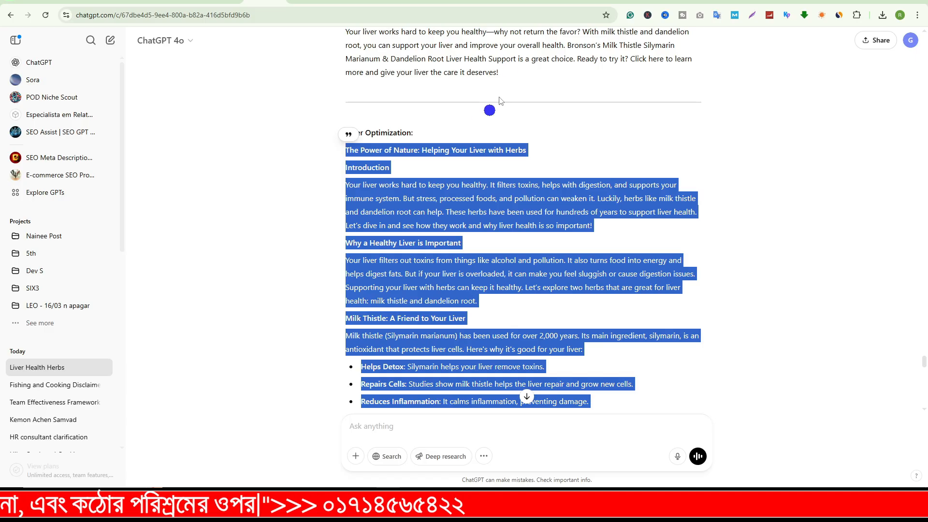
Replace the text in the WebFX readability test with the copied article and calculate its readability
{"action": "key", "text": "ctrl+Tab"}
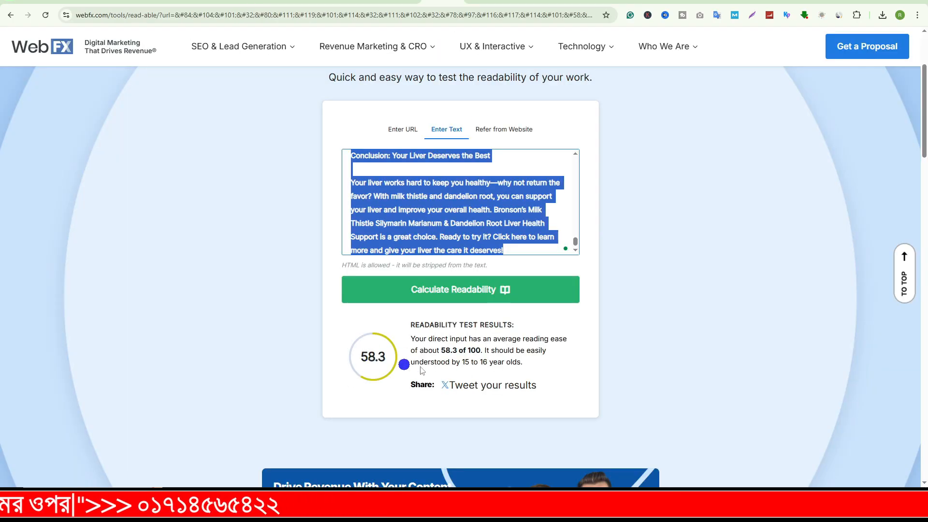
{"action": "left_click", "coordinate": [387, 372]}
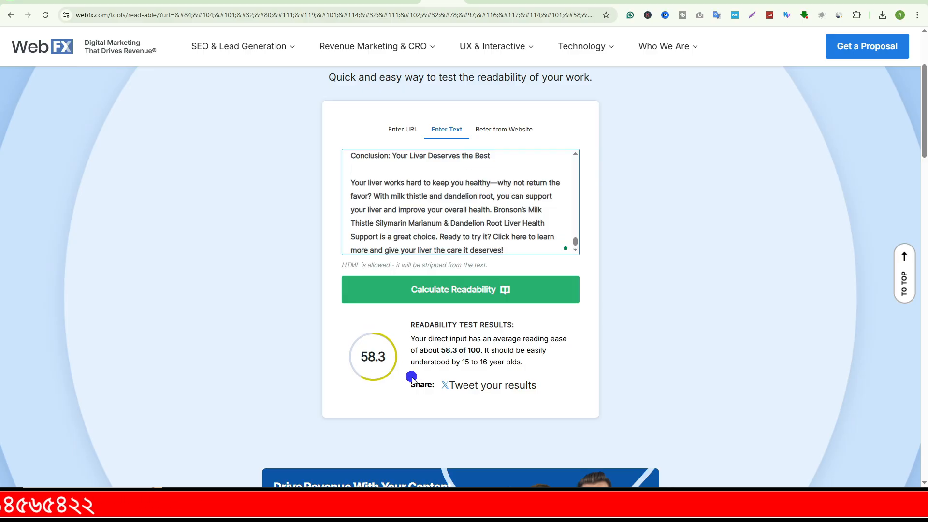
{"action": "key", "text": "ctrl+a"}
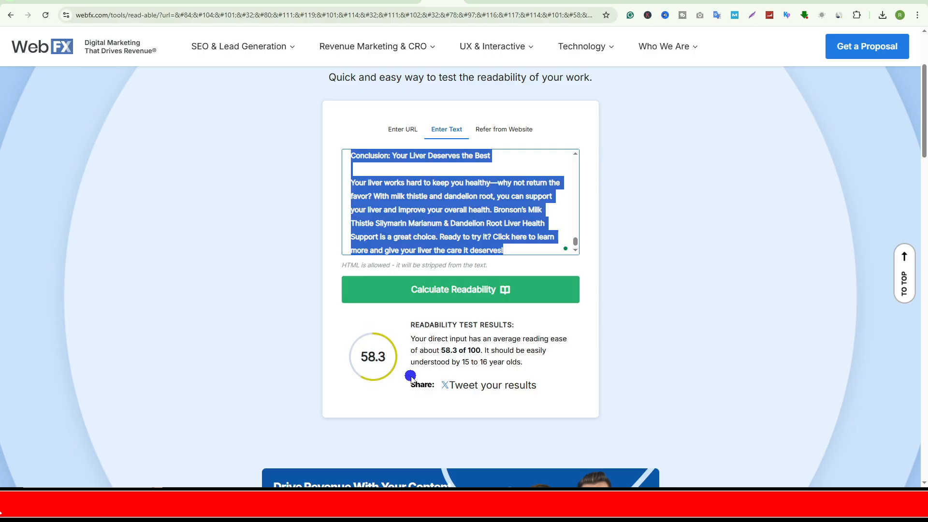
{"action": "key", "text": "BackSpace"}
{"action": "key", "text": "ctrl+v"}
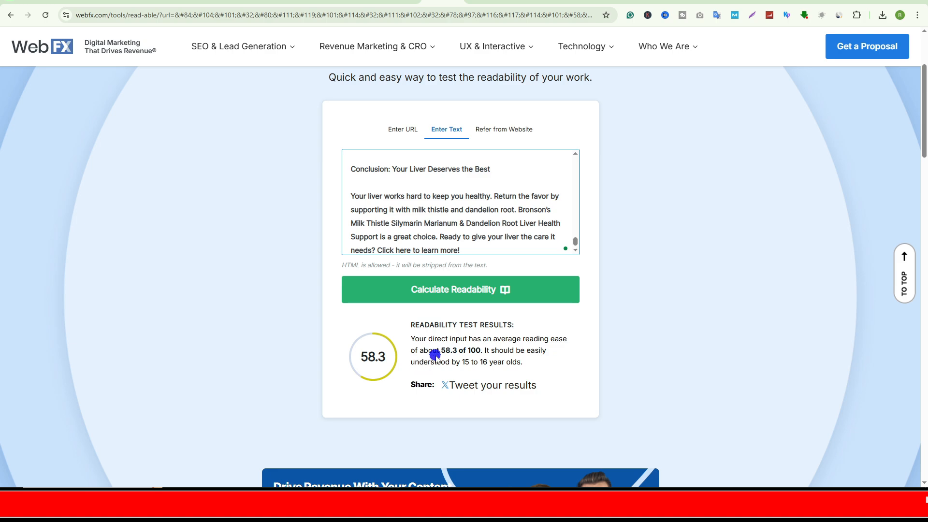
{"action": "left_click", "coordinate": [447, 295]}
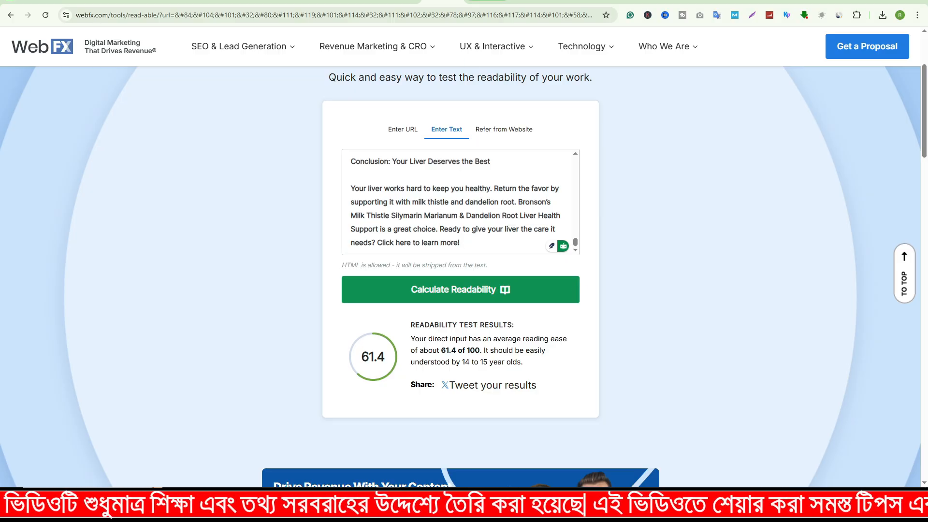
Start a new story in Medium and insert the Healthy Liver image c54b6d99-3cac-4a1c-97b9-b327f0004506 from Downloads
{"action": "key", "text": "ctrl+Tab"}
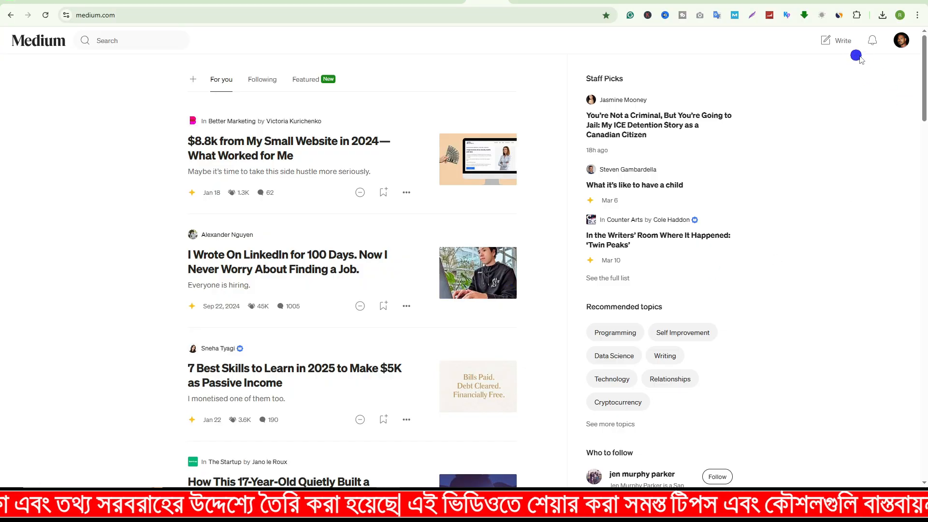
{"action": "left_click", "coordinate": [839, 43]}
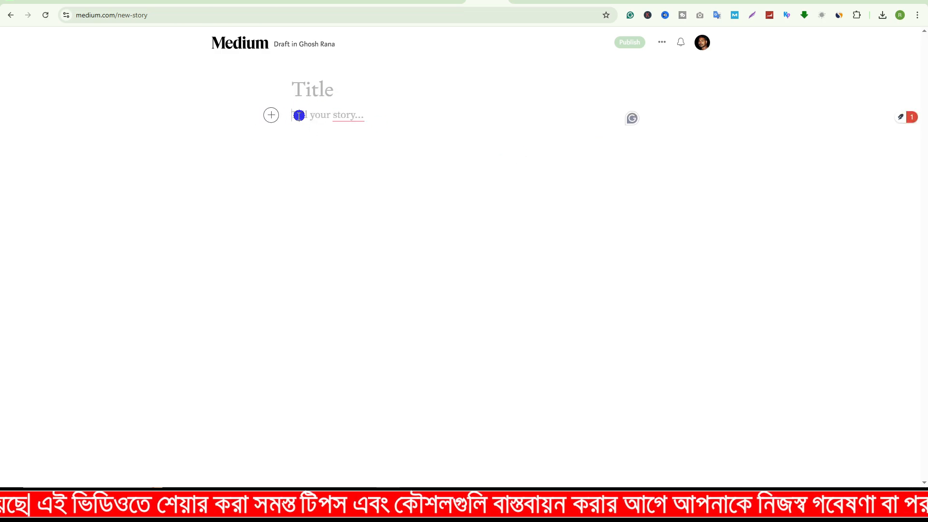
{"action": "left_click", "coordinate": [271, 115]}
{"action": "left_click", "coordinate": [296, 116]}
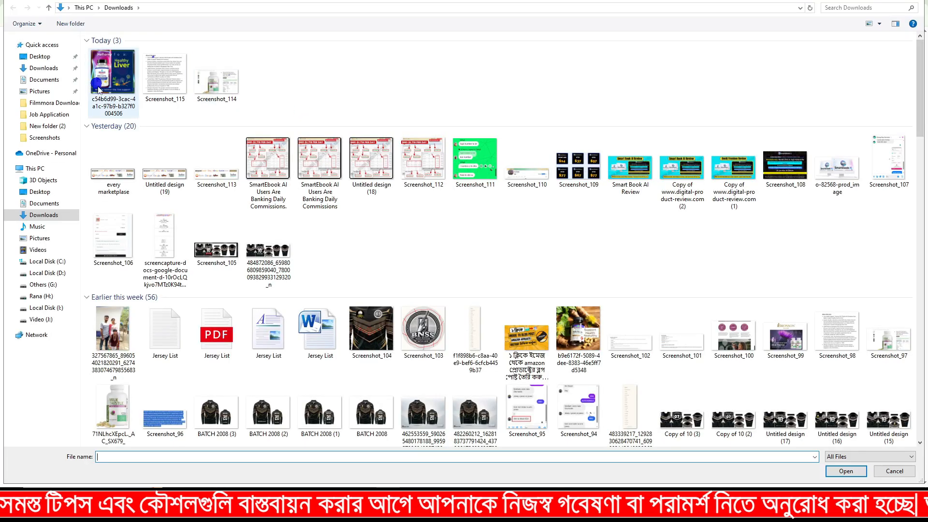
{"action": "left_click", "coordinate": [109, 66]}
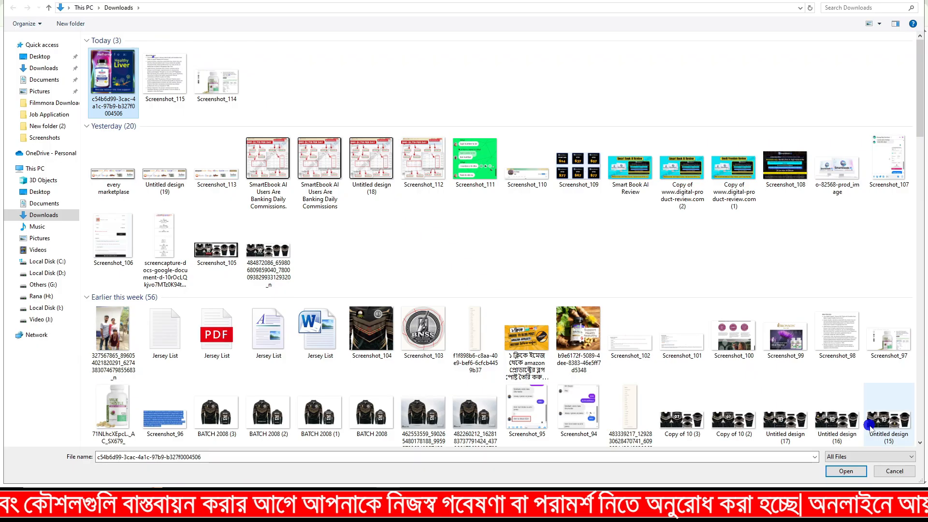
{"action": "double_click", "coordinate": [109, 63]}
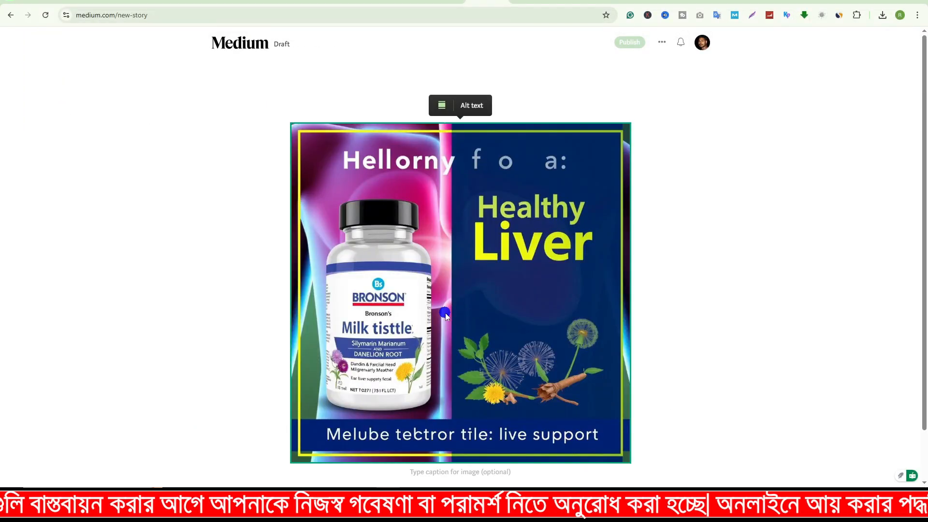
Paste the optimized article below the image in the Medium draft
{"action": "scroll", "coordinate": [438, 339], "scroll_direction": "down", "scroll_amount": 2}
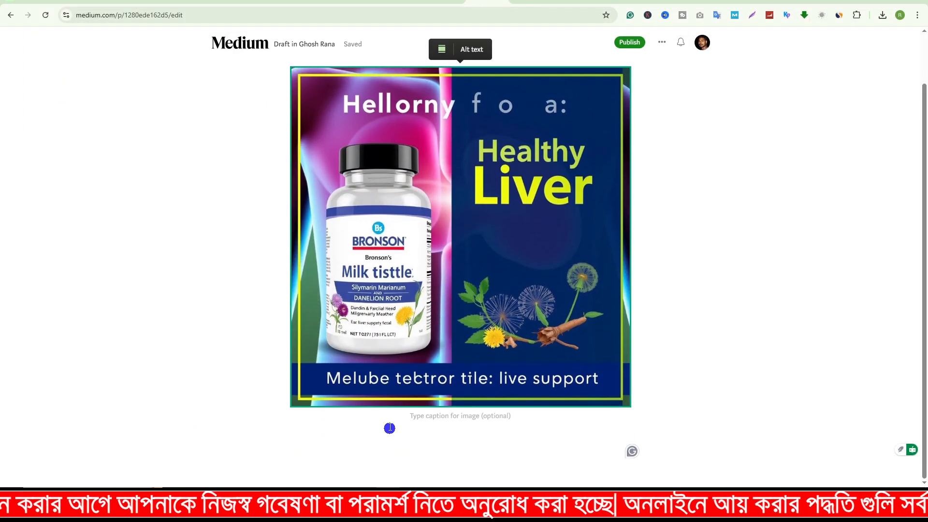
{"action": "scroll", "coordinate": [375, 439], "scroll_direction": "up", "scroll_amount": 20}
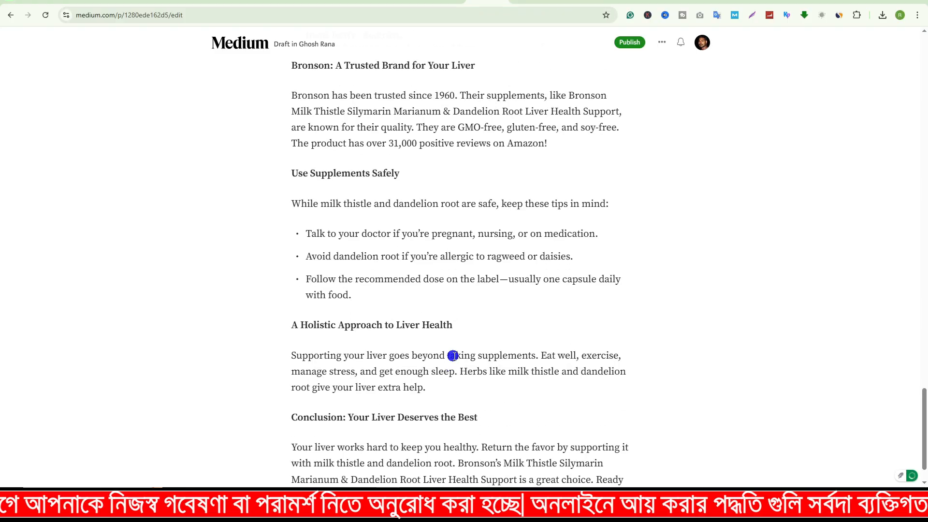
{"action": "scroll", "coordinate": [456, 302], "scroll_direction": "up", "scroll_amount": 20}
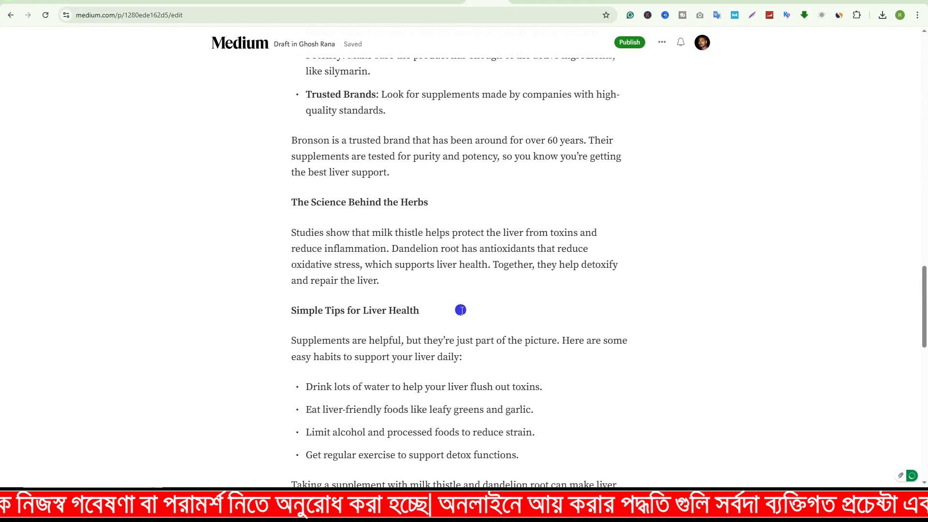
{"action": "scroll", "coordinate": [456, 301], "scroll_direction": "up", "scroll_amount": 7}
Move the line "The Power of Nature: Helping Your Liver with Herbs" from below the image into the story's title
{"action": "scroll", "coordinate": [443, 296], "scroll_direction": "down", "scroll_amount": 4}
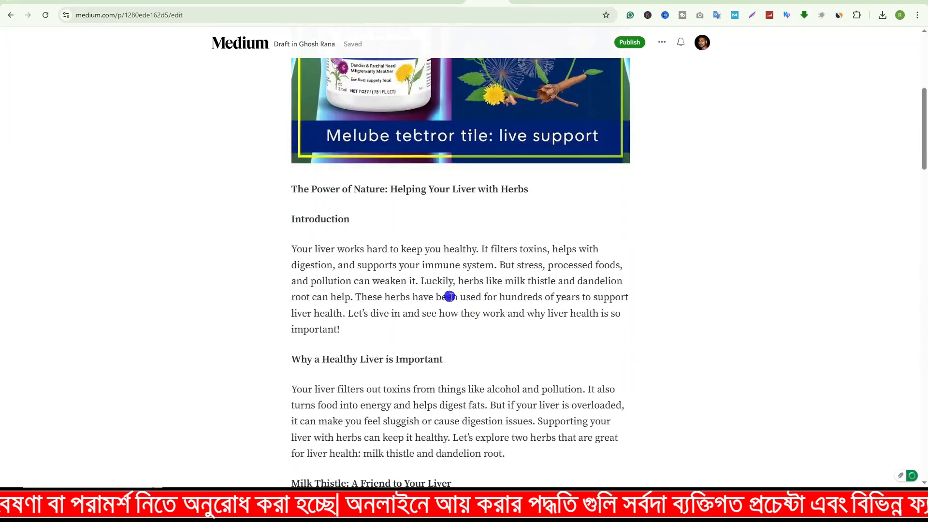
{"action": "triple_click", "coordinate": [338, 190]}
{"action": "key", "text": "ctrl+c"}
{"action": "key", "text": "BackSpace"}
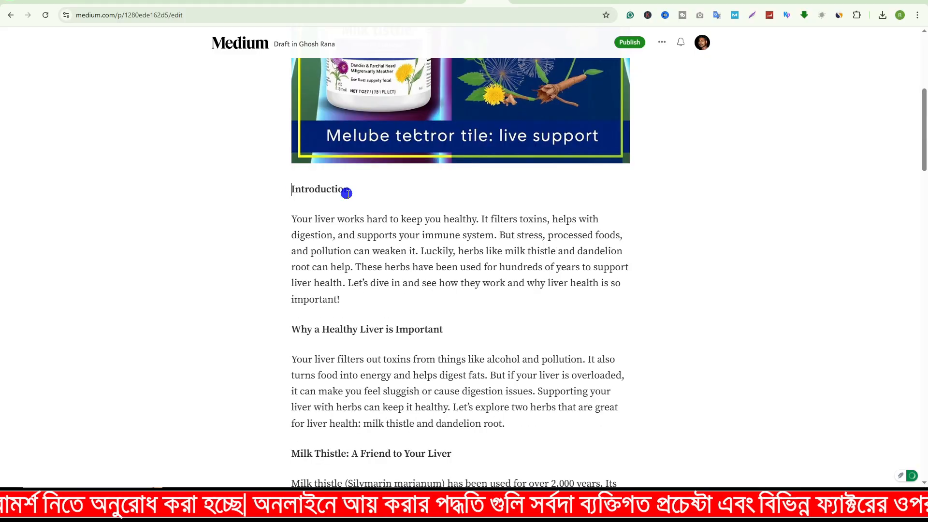
{"action": "scroll", "coordinate": [345, 197], "scroll_direction": "up", "scroll_amount": 6}
{"action": "left_click", "coordinate": [330, 84]}
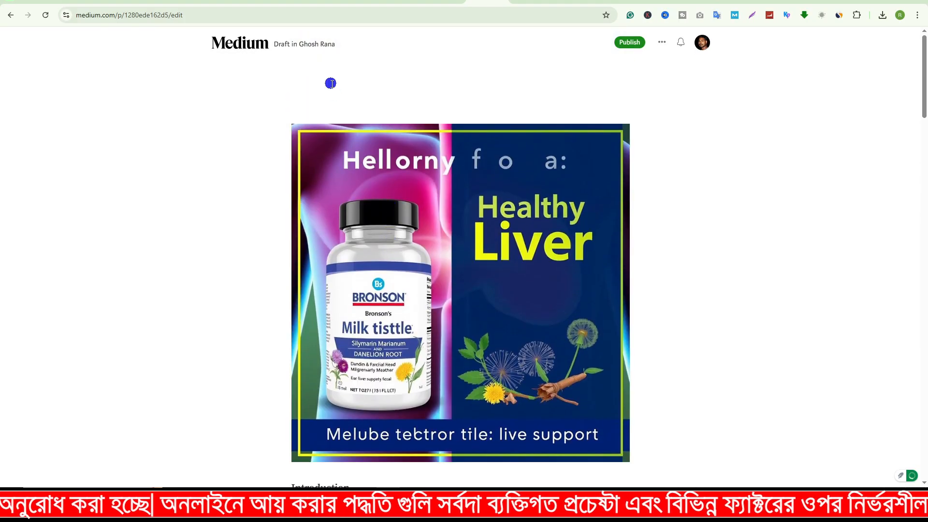
{"action": "key", "text": "ctrl+v"}
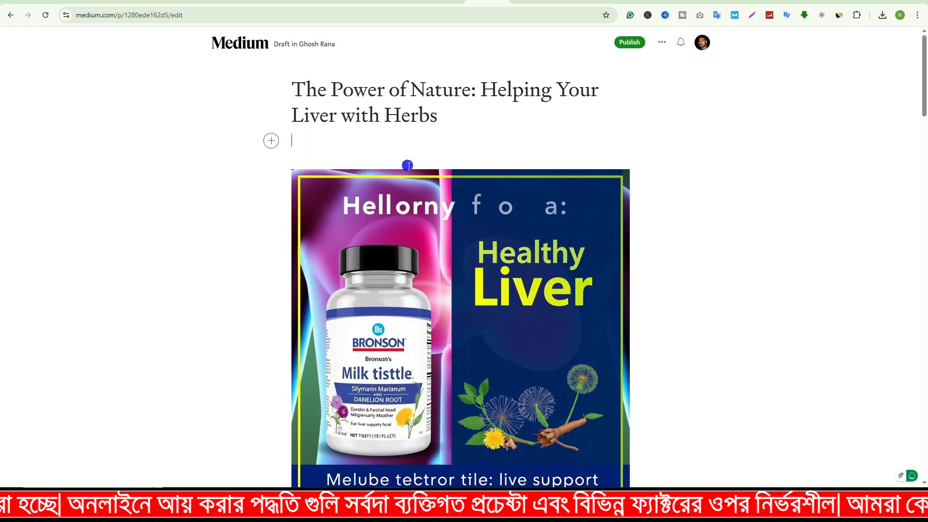
Select the words "Click here" in the closing sentence of the Medium draft's conclusion
{"action": "scroll", "coordinate": [408, 166], "scroll_direction": "down", "scroll_amount": 20}
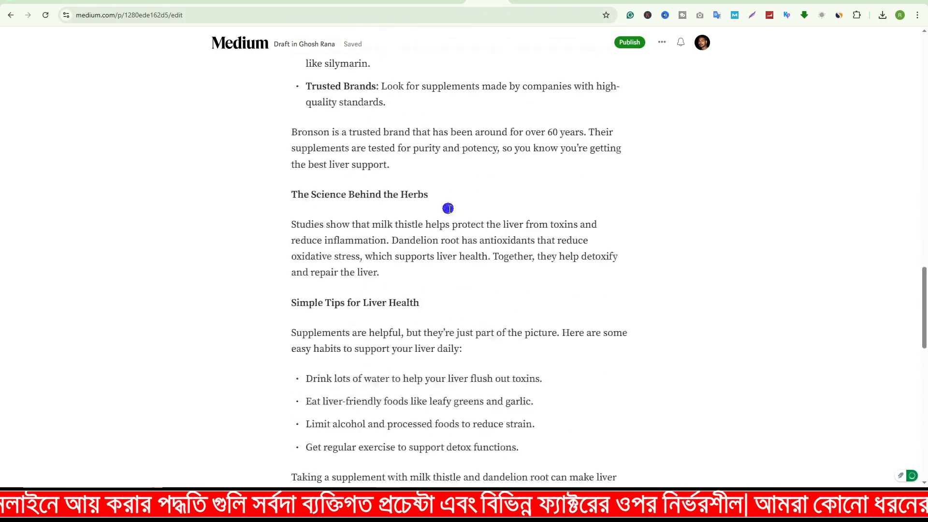
{"action": "scroll", "coordinate": [448, 209], "scroll_direction": "down", "scroll_amount": 10}
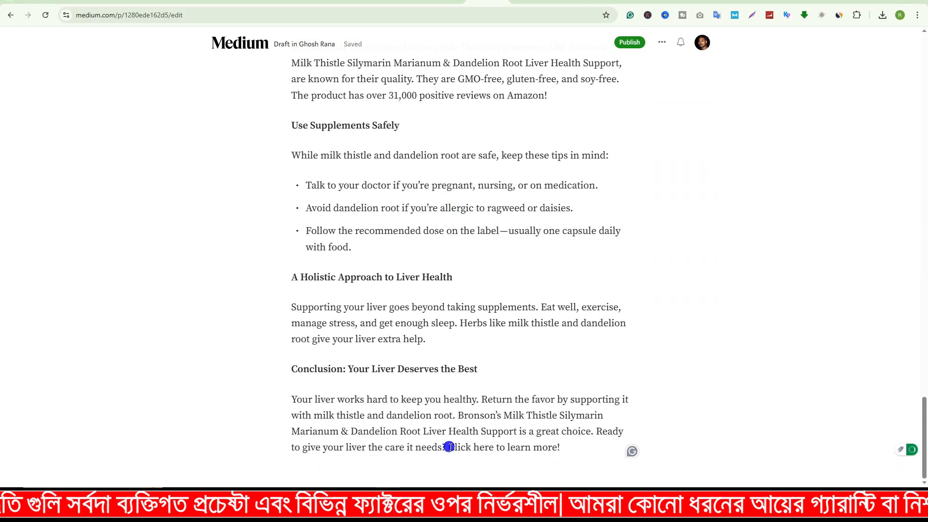
{"action": "left_click_drag", "start_coordinate": [466, 447], "coordinate": [559, 449]}
{"action": "left_click_drag", "start_coordinate": [493, 448], "coordinate": [448, 451]}
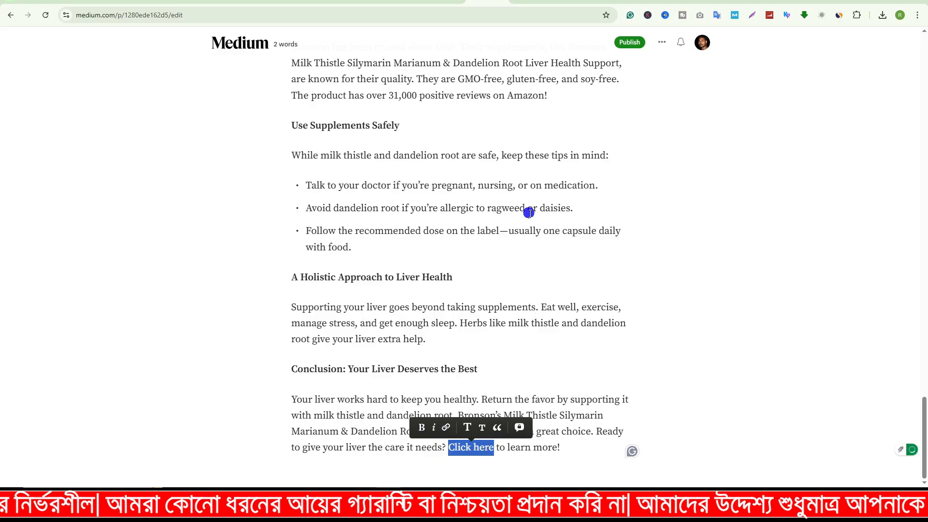
Switch to the Bronson Milk Thistle product page on Amazon, generate its short affiliate link with SiteStripe, and return to the Medium draft
{"action": "key", "text": "ctrl+Tab"}
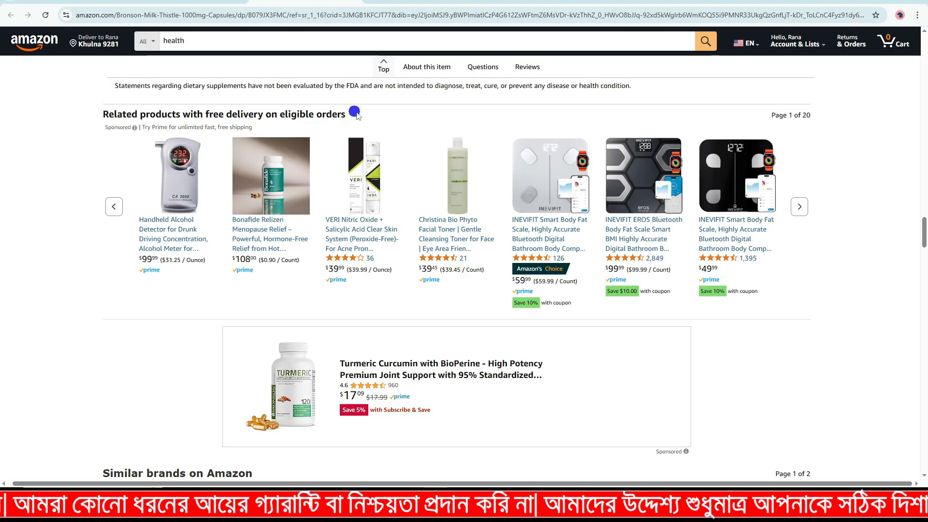
{"action": "scroll", "coordinate": [805, 342], "scroll_direction": "up", "scroll_amount": 7}
{"action": "scroll", "coordinate": [805, 342], "scroll_direction": "up", "scroll_amount": 15}
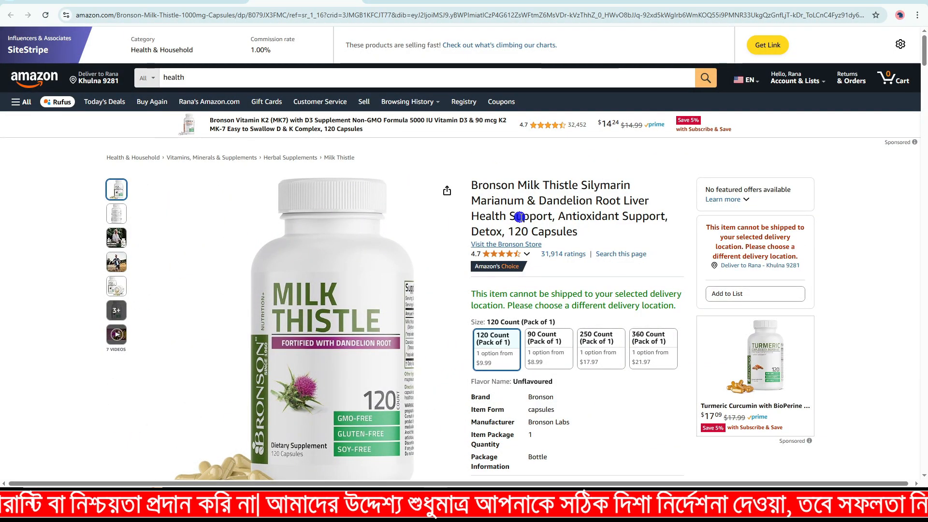
{"action": "scroll", "coordinate": [519, 212], "scroll_direction": "down", "scroll_amount": 3}
{"action": "scroll", "coordinate": [520, 215], "scroll_direction": "up", "scroll_amount": 3}
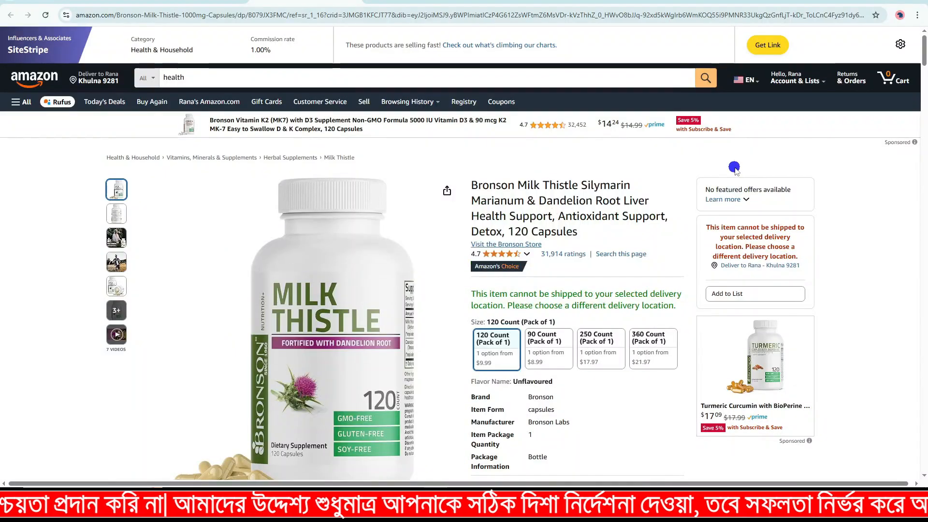
{"action": "left_click", "coordinate": [767, 44]}
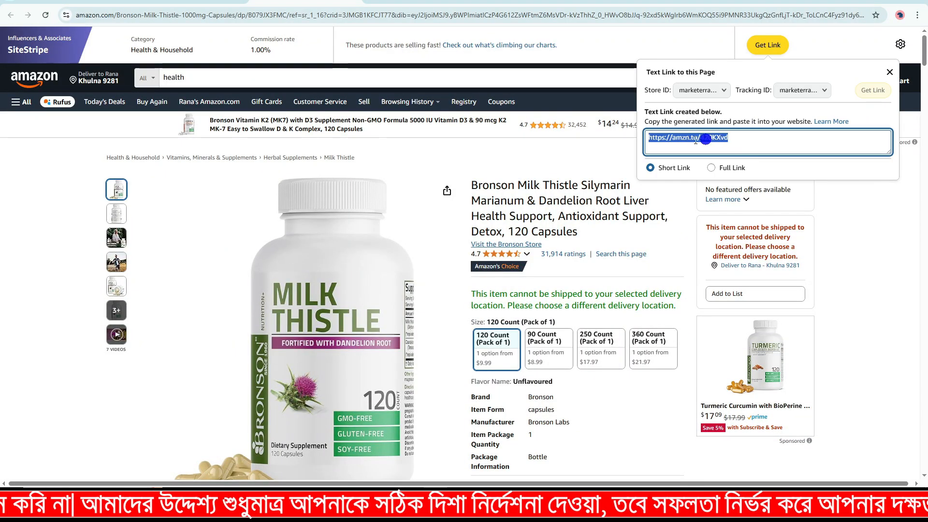
{"action": "left_click", "coordinate": [856, 224]}
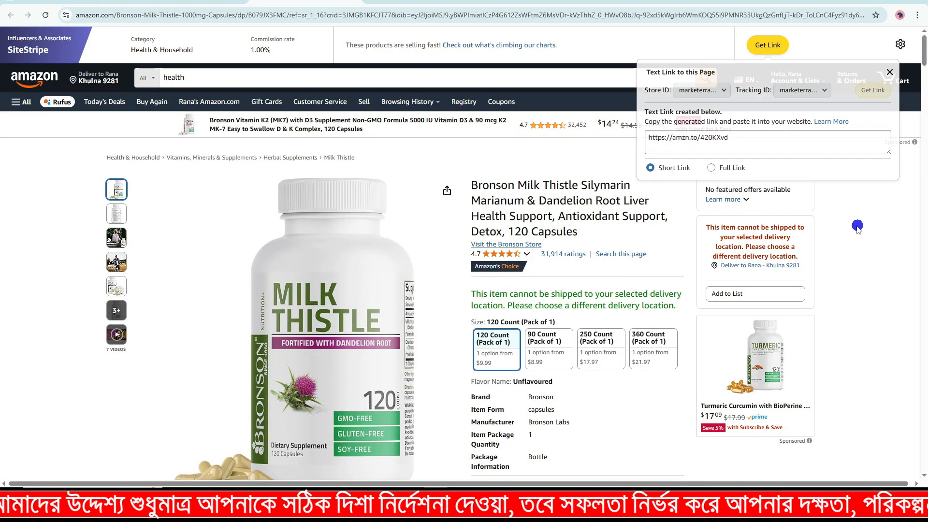
{"action": "key", "text": "alt+Tab"}
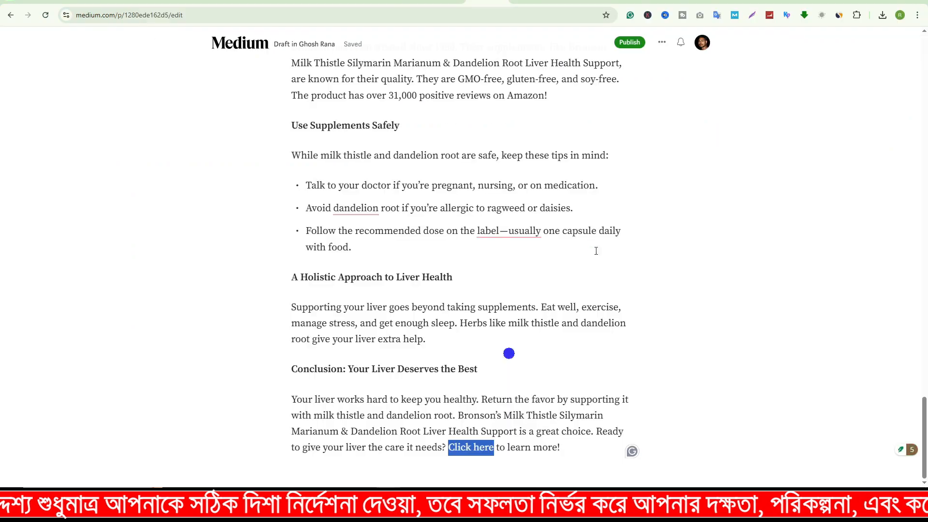
Switch to the Google Sites landing page and check the link set on the Bronson Milk Thistle button below the article
{"action": "key", "text": "alt+Tab"}
{"action": "scroll", "coordinate": [578, 425], "scroll_direction": "down", "scroll_amount": 15}
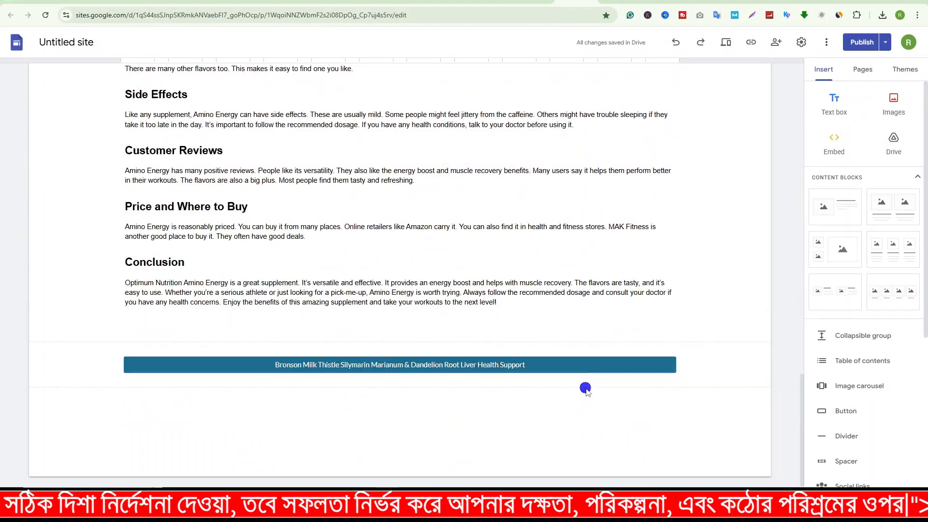
{"action": "scroll", "coordinate": [585, 385], "scroll_direction": "up", "scroll_amount": 15}
{"action": "scroll", "coordinate": [582, 382], "scroll_direction": "up", "scroll_amount": 5}
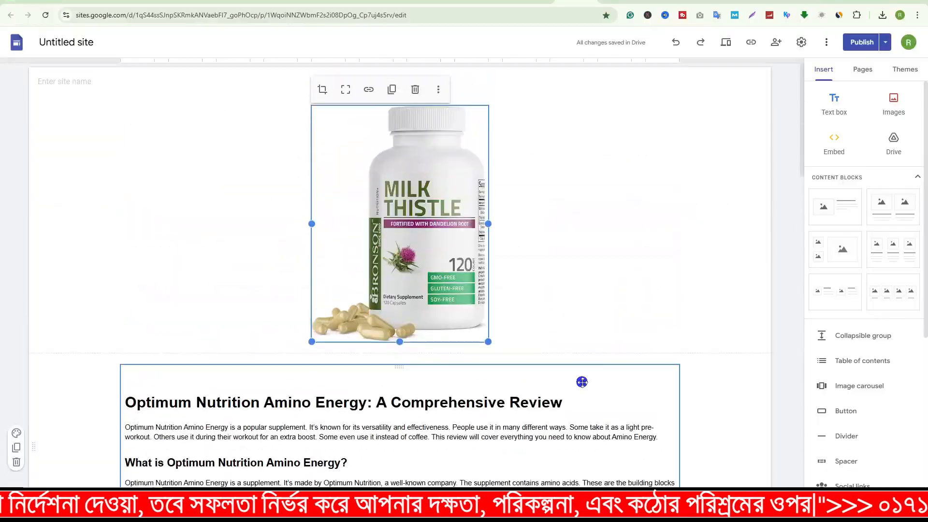
{"action": "scroll", "coordinate": [521, 340], "scroll_direction": "down", "scroll_amount": 15}
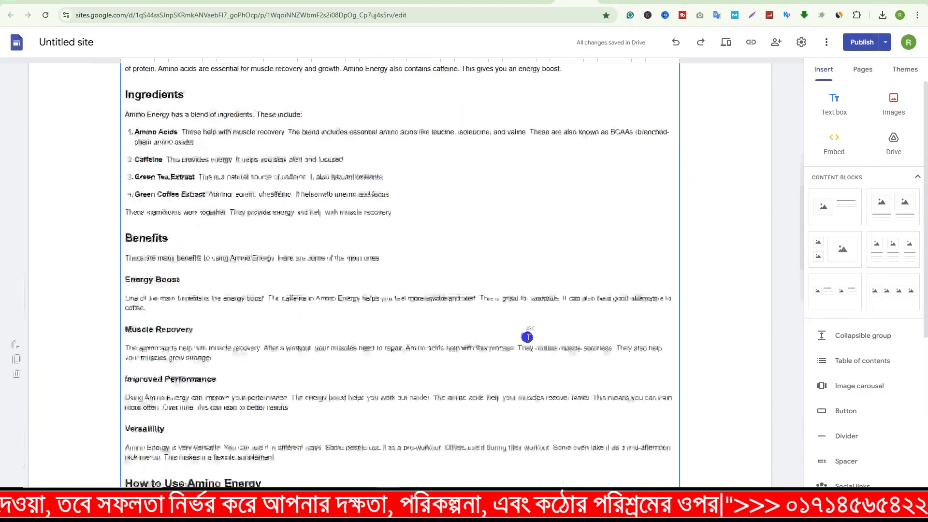
{"action": "left_click", "coordinate": [484, 373]}
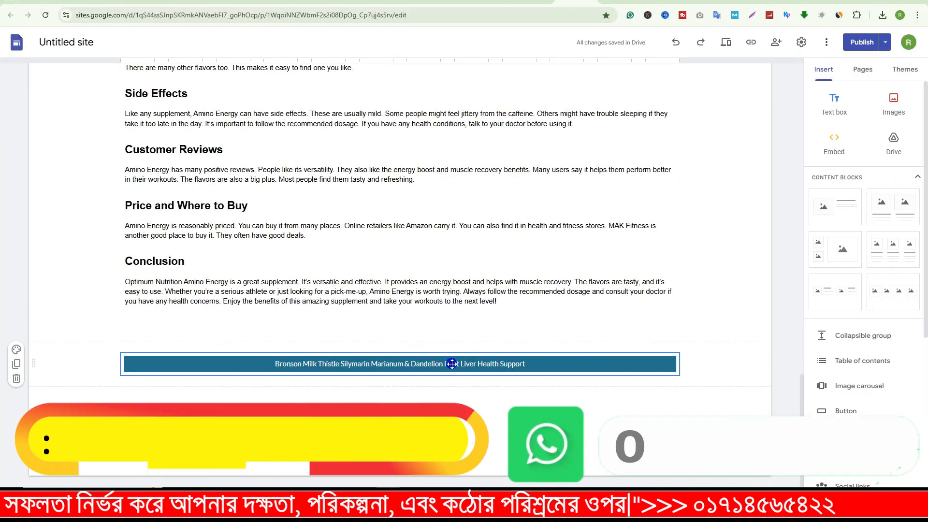
{"action": "left_click", "coordinate": [220, 337]}
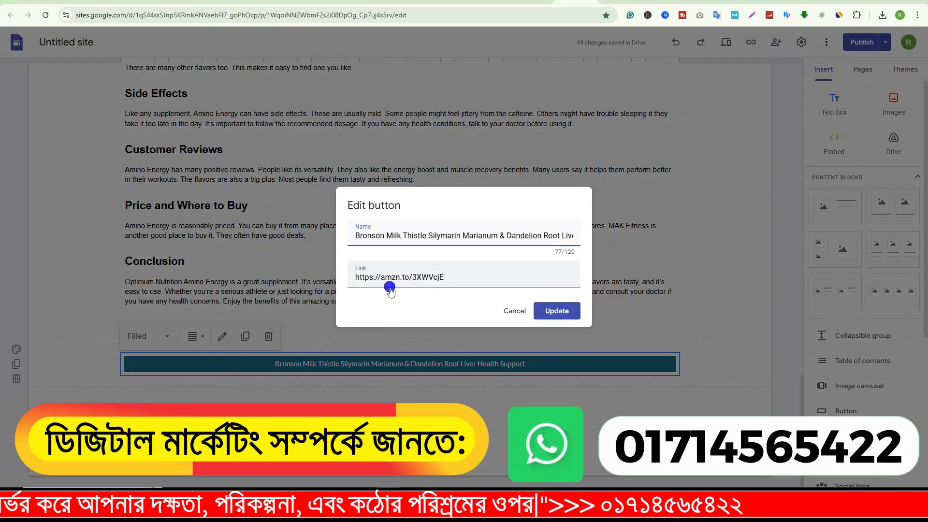
{"action": "left_click", "coordinate": [388, 279]}
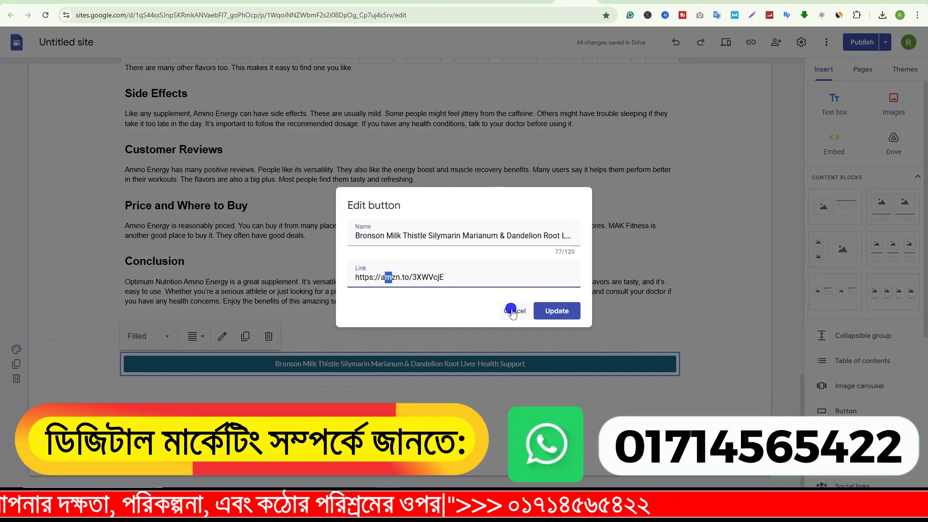
{"action": "left_click", "coordinate": [536, 310]}
{"action": "left_click", "coordinate": [777, 182]}
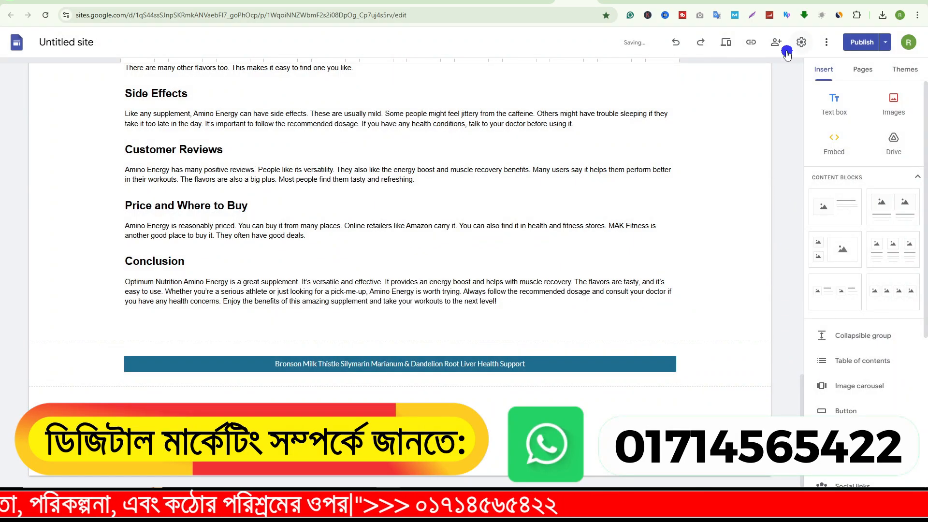
Copy the published link of the Google Sites page and return to the Medium draft
{"action": "left_click", "coordinate": [749, 41]}
{"action": "left_click", "coordinate": [565, 263]}
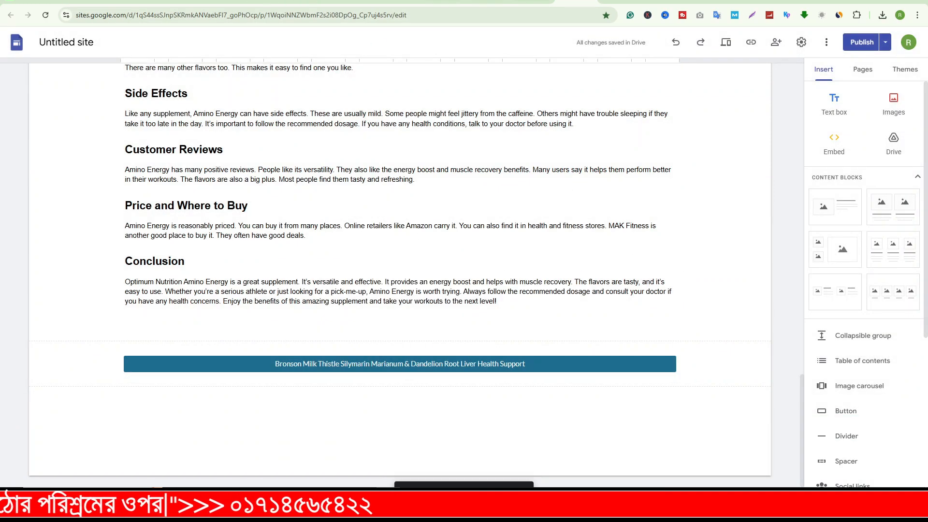
{"action": "key", "text": "ctrl+Tab"}
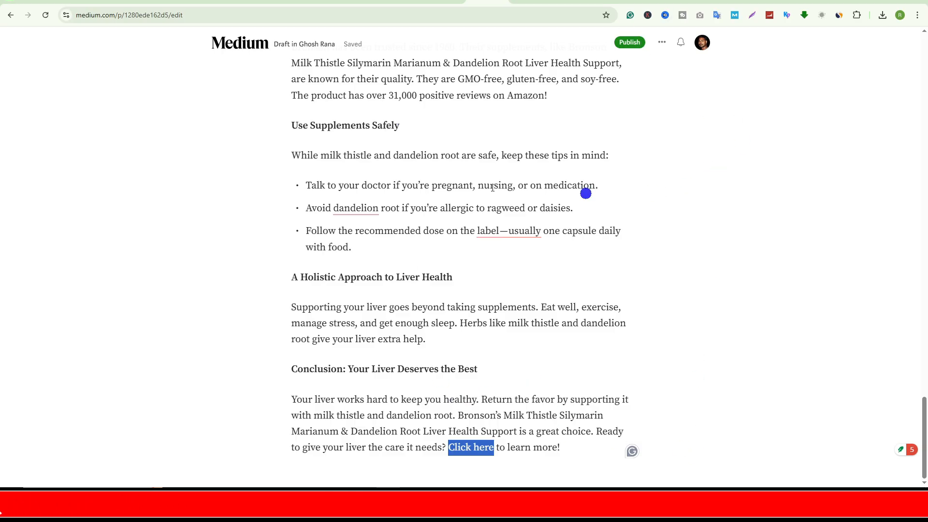
Switch to the new Vocal story and upload the Healthy Liver image c54b6d99-3cac-4a1c-97b9-b327f0004506 from Downloads as its featured image
{"action": "key", "text": "ctrl+Tab"}
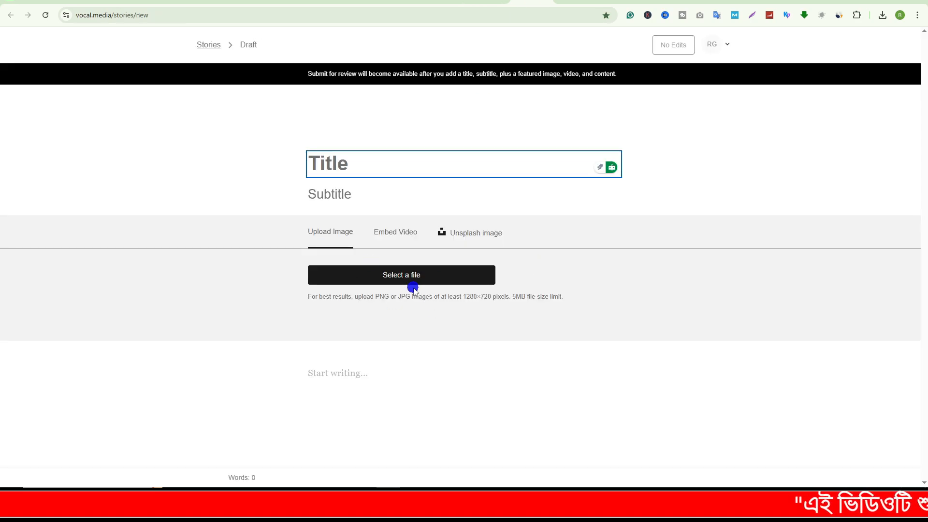
{"action": "left_click", "coordinate": [342, 372]}
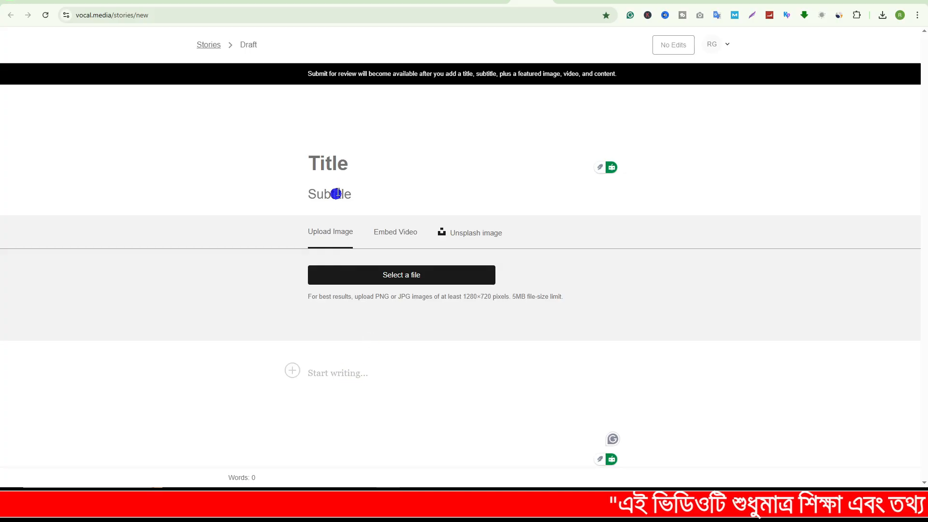
{"action": "left_click", "coordinate": [322, 154]}
{"action": "left_click", "coordinate": [333, 193]}
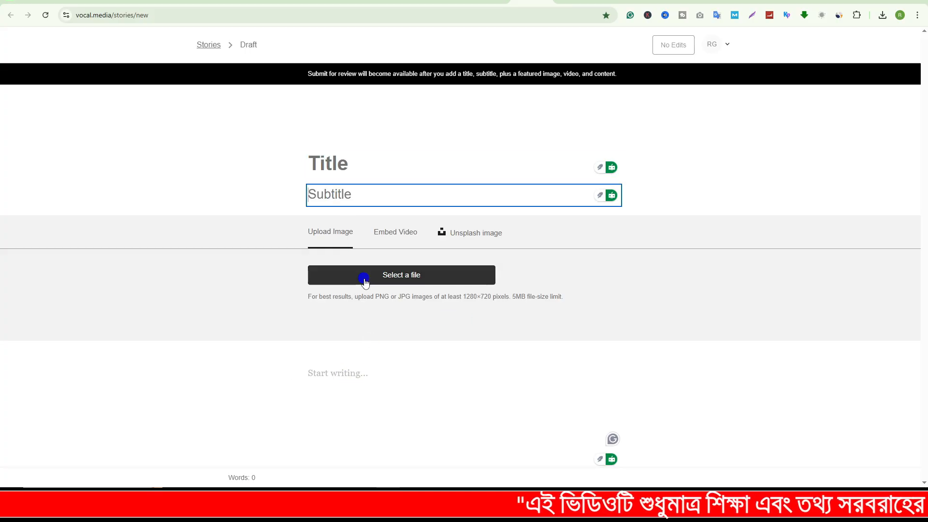
{"action": "left_click", "coordinate": [403, 277]}
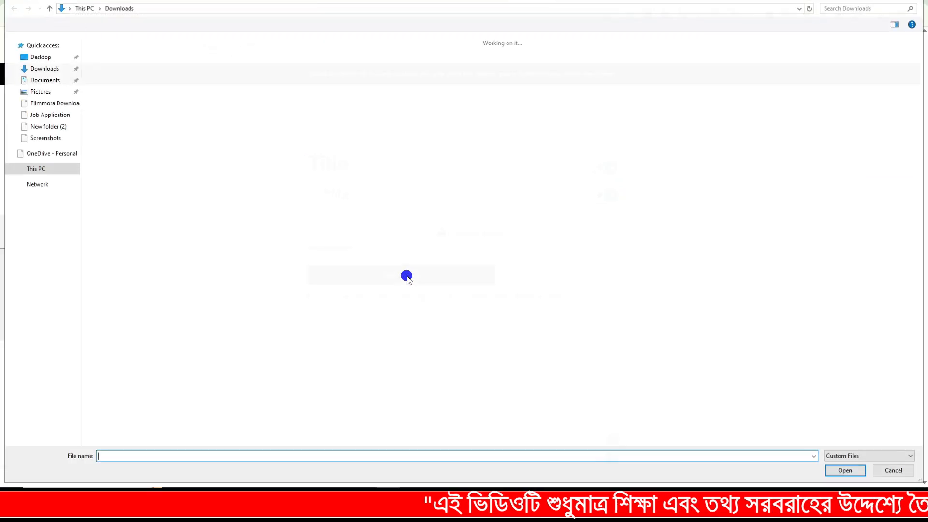
{"action": "left_click", "coordinate": [113, 72]}
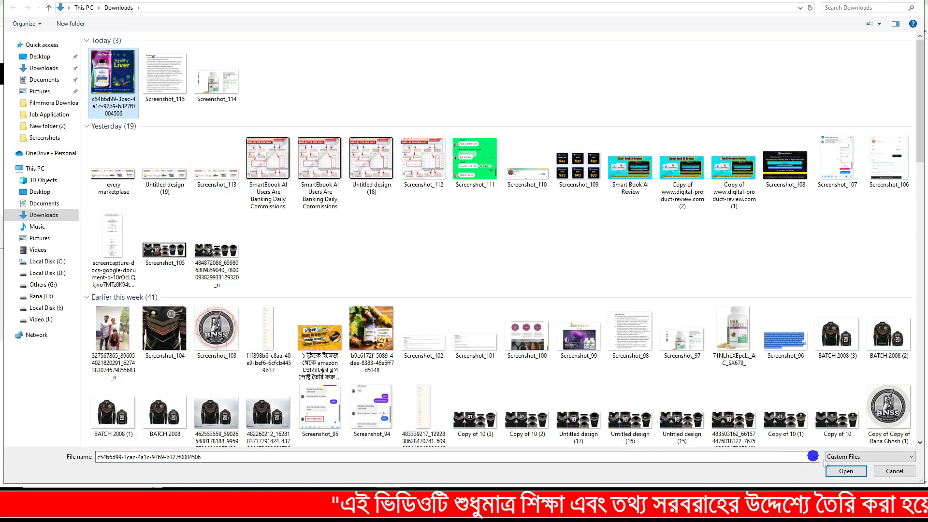
{"action": "left_click", "coordinate": [845, 471]}
{"action": "scroll", "coordinate": [516, 375], "scroll_direction": "down", "scroll_amount": 8}
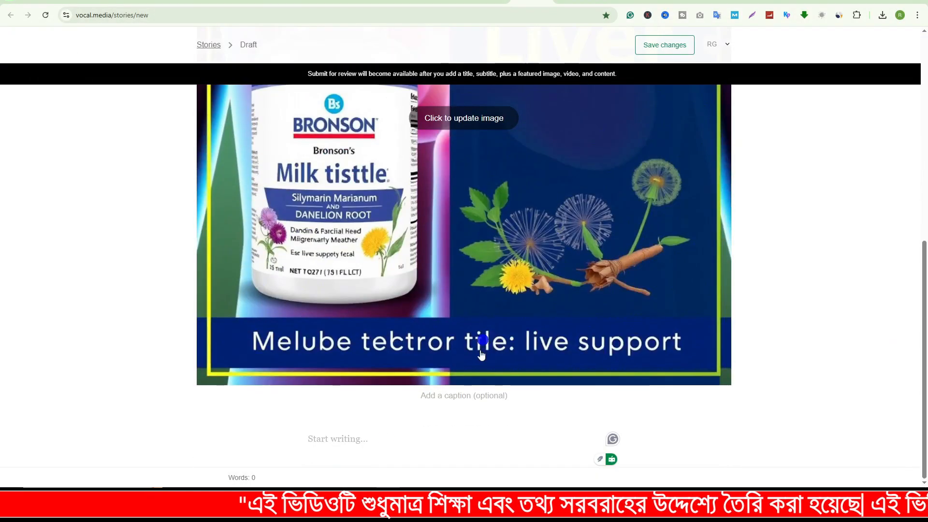
{"action": "left_click", "coordinate": [352, 438]}
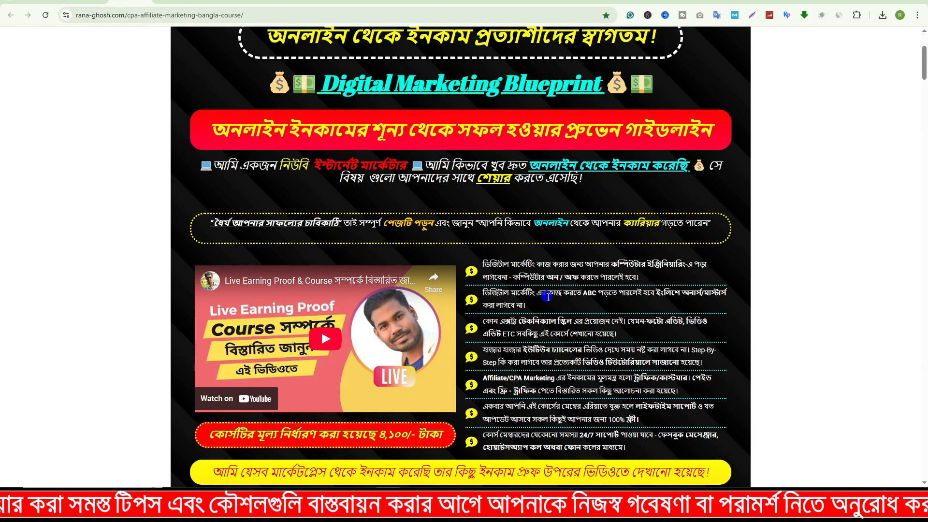
Examine the CPA affiliate marketing course page, including its 24/7 support point and contact phone number
{"action": "scroll", "coordinate": [547, 296], "scroll_direction": "down", "scroll_amount": 4}
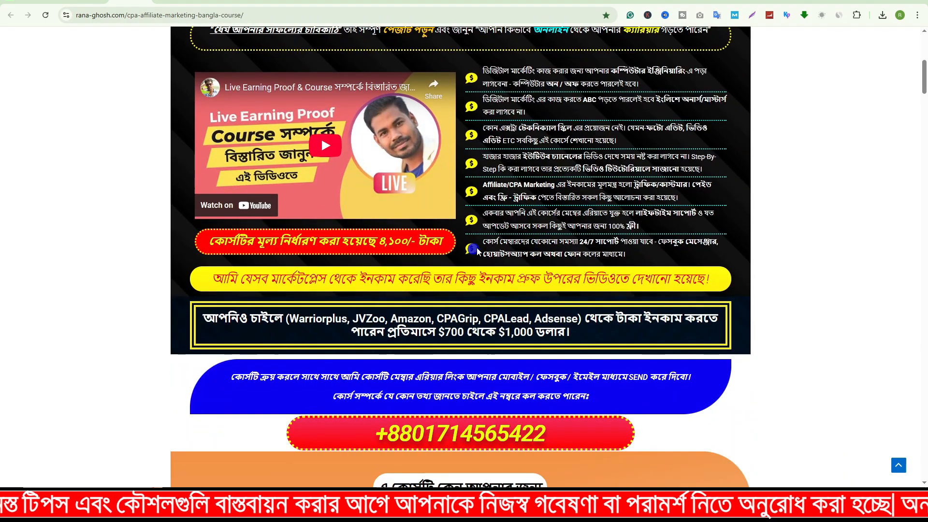
{"action": "left_click_drag", "start_coordinate": [483, 241], "coordinate": [625, 254]}
{"action": "left_click", "coordinate": [580, 253]}
{"action": "left_click", "coordinate": [625, 255]}
{"action": "double_click", "coordinate": [607, 241]}
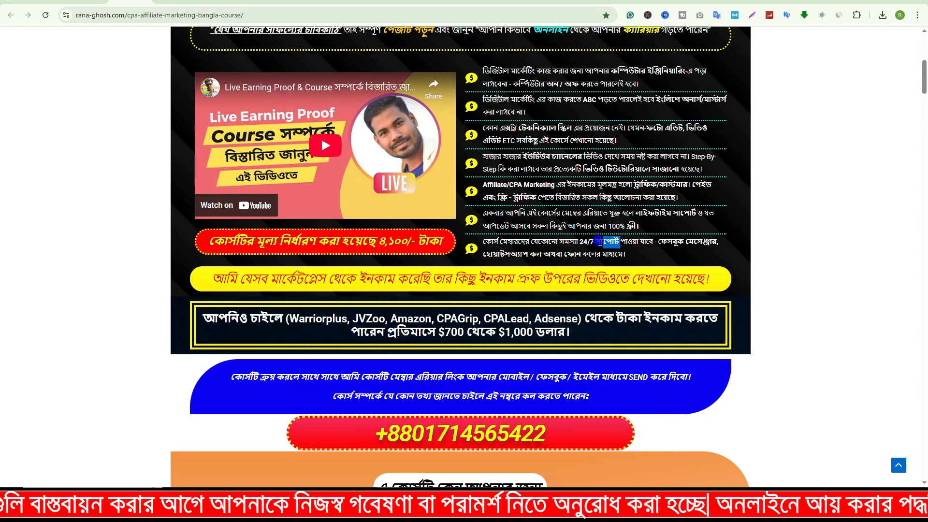
{"action": "left_click", "coordinate": [638, 241]}
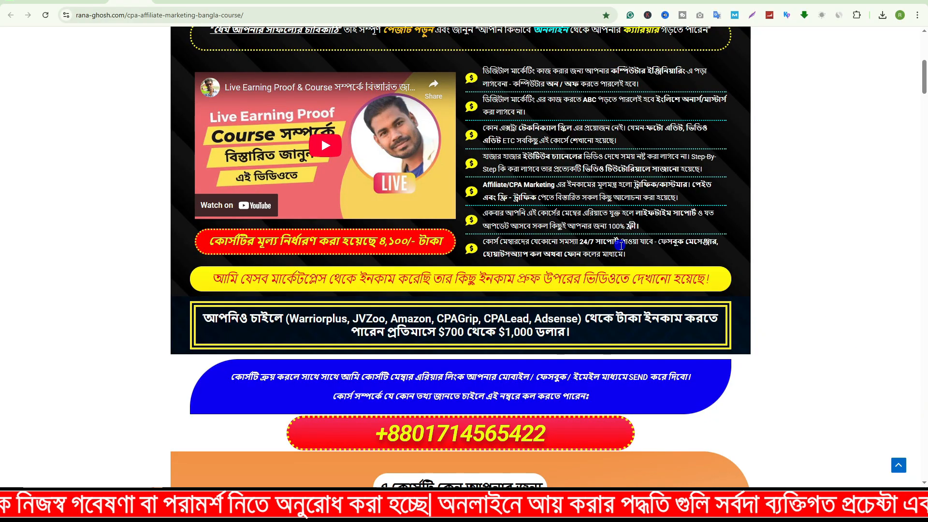
{"action": "scroll", "coordinate": [587, 270], "scroll_direction": "down", "scroll_amount": 1}
{"action": "scroll", "coordinate": [587, 271], "scroll_direction": "down", "scroll_amount": 4}
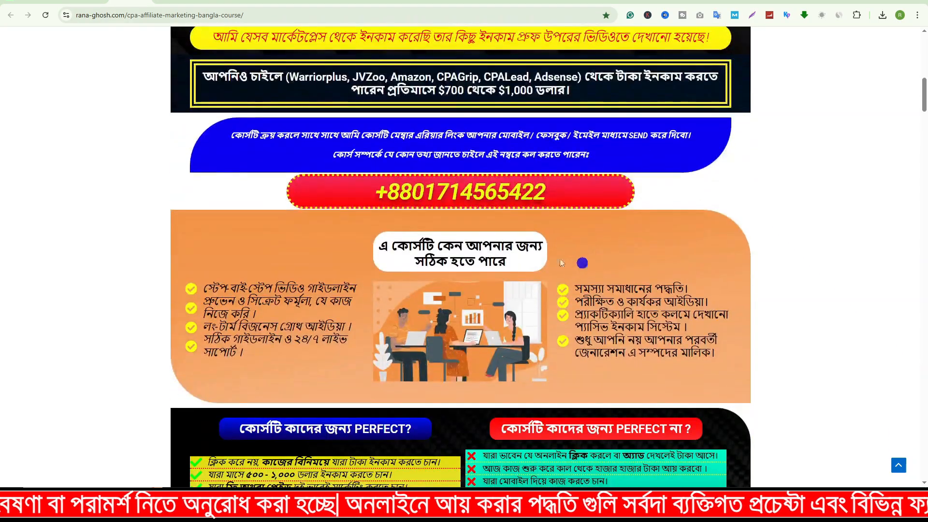
{"action": "double_click", "coordinate": [422, 195]}
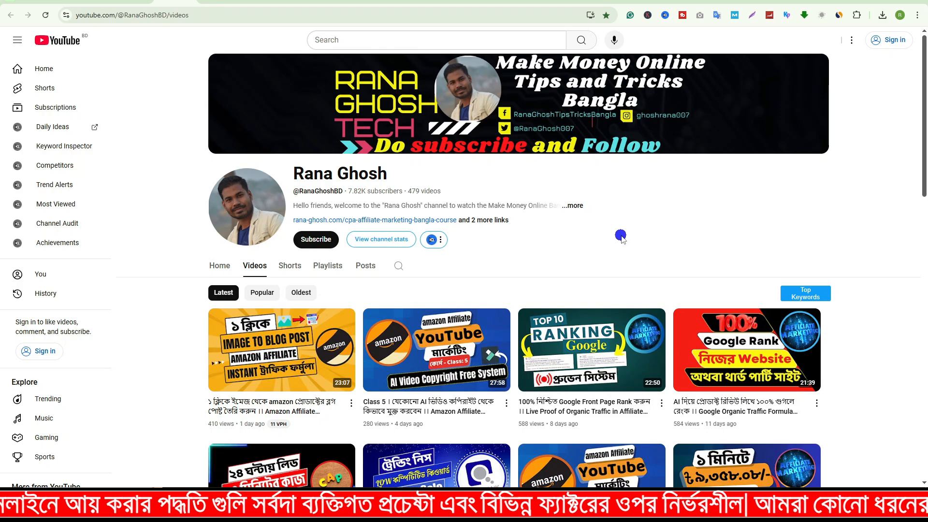
Search the course creator's YouTube channel for "landing" and look through the landing page tutorials
{"action": "triple_click", "coordinate": [295, 173]}
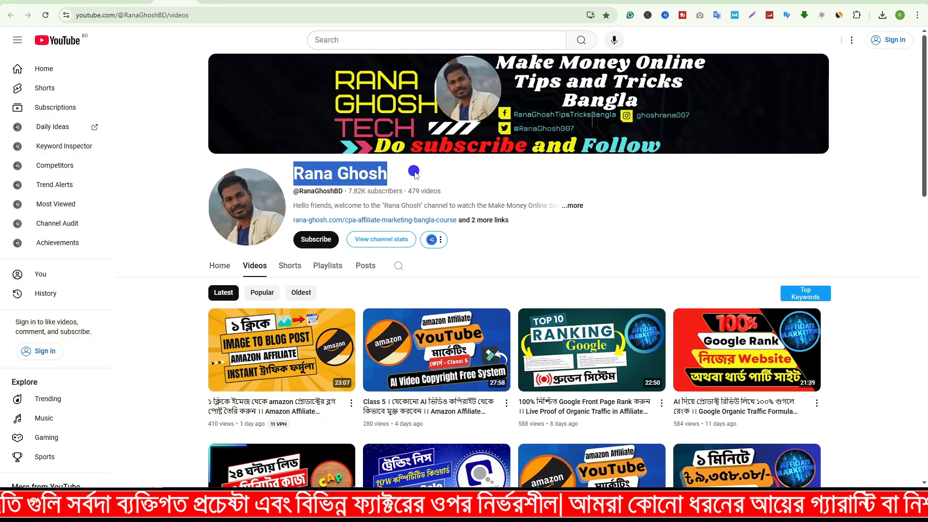
{"action": "left_click", "coordinate": [414, 174]}
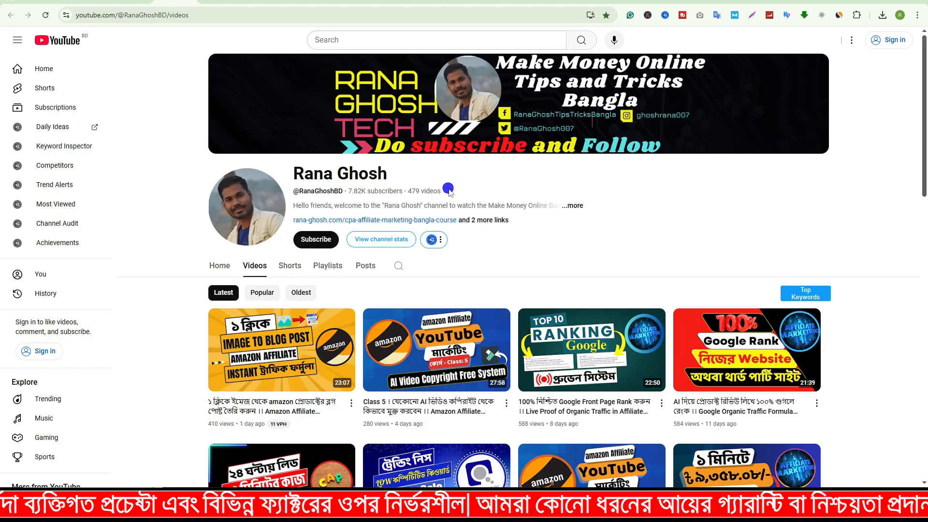
{"action": "left_click", "coordinate": [396, 267]}
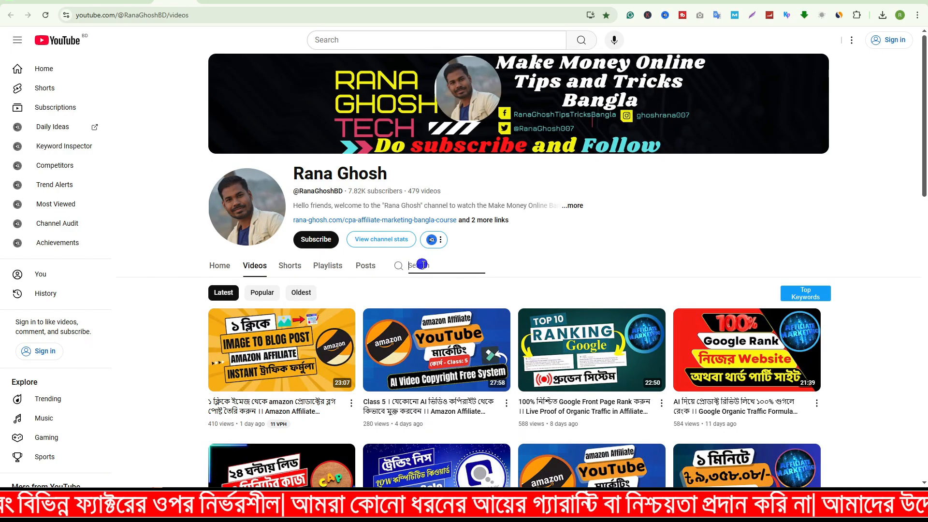
{"action": "type", "text": "landing"}
{"action": "key", "text": "Return"}
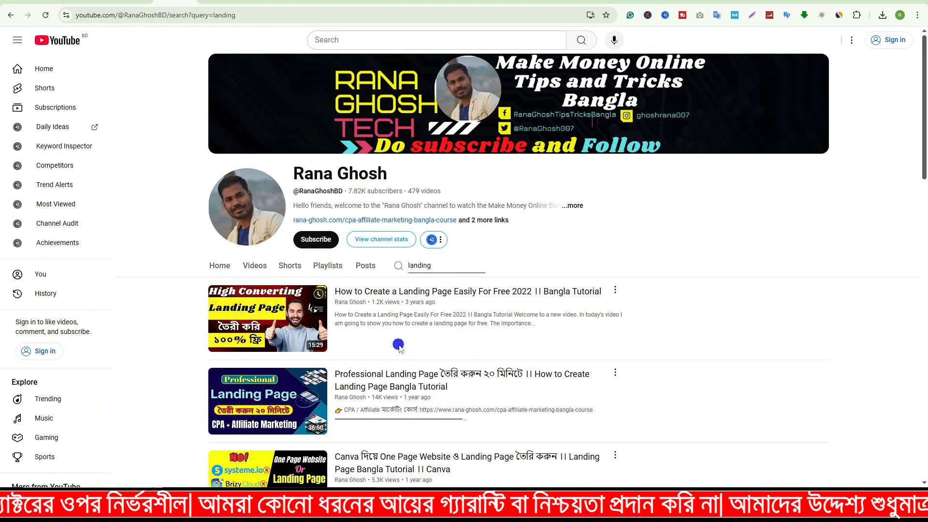
{"action": "scroll", "coordinate": [405, 314], "scroll_direction": "down", "scroll_amount": 3}
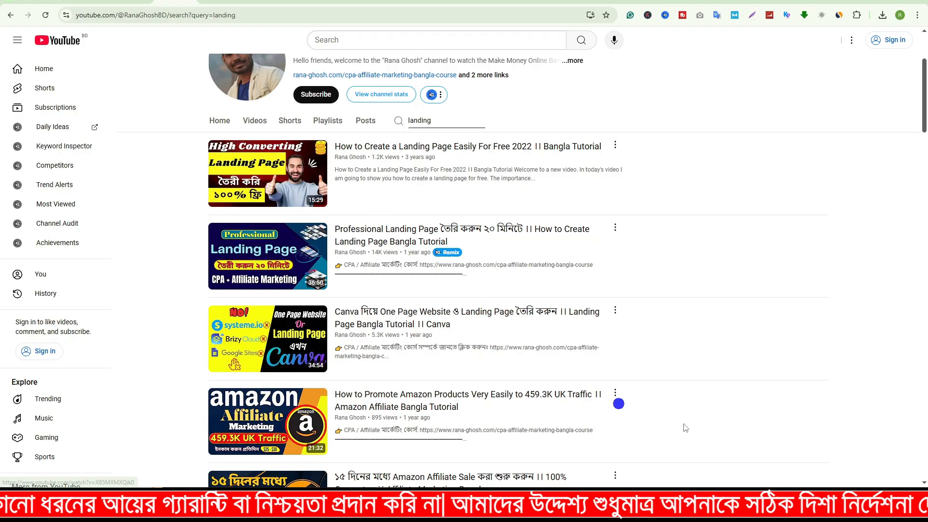
Open the YouTube channel's full video list and look through its affiliate and CPA marketing uploads
{"action": "scroll", "coordinate": [750, 428], "scroll_direction": "up", "scroll_amount": 1}
{"action": "scroll", "coordinate": [749, 427], "scroll_direction": "up", "scroll_amount": 2}
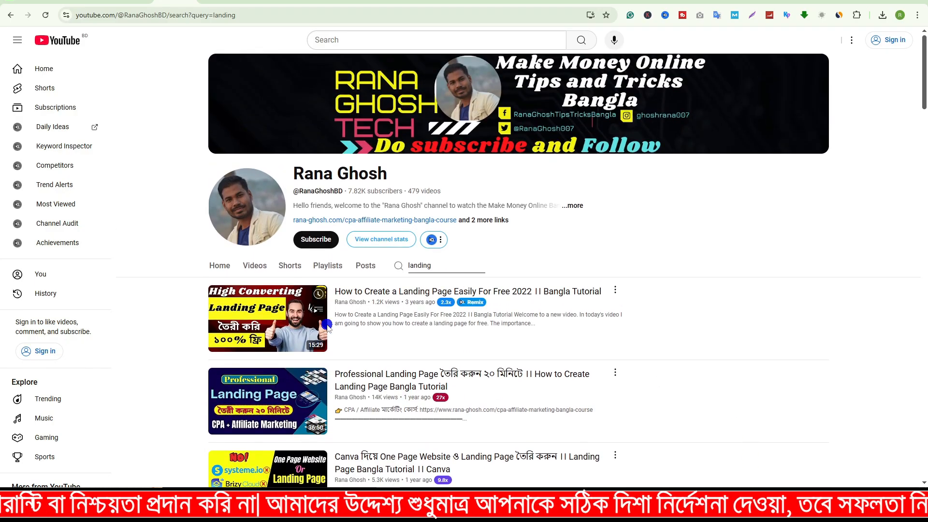
{"action": "left_click", "coordinate": [253, 267]}
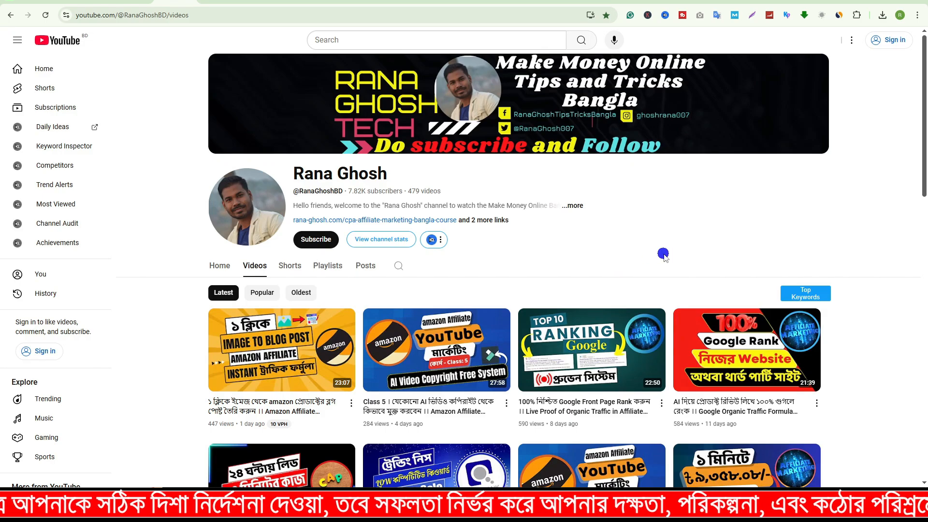
{"action": "scroll", "coordinate": [563, 273], "scroll_direction": "down", "scroll_amount": 7}
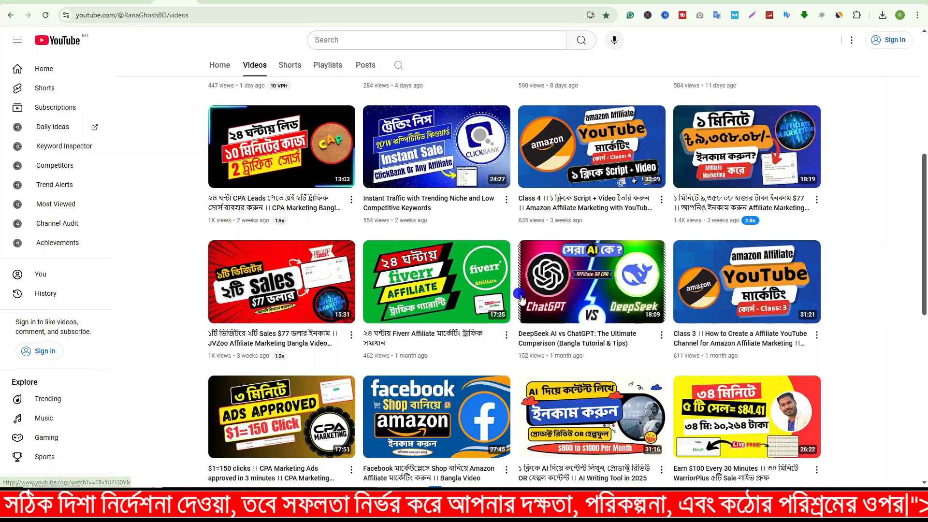
{"action": "scroll", "coordinate": [527, 295], "scroll_direction": "up", "scroll_amount": 2}
{"action": "scroll", "coordinate": [525, 295], "scroll_direction": "up", "scroll_amount": 5}
{"action": "left_click_drag", "start_coordinate": [305, 175], "coordinate": [389, 174]}
{"action": "scroll", "coordinate": [511, 309], "scroll_direction": "down", "scroll_amount": 8}
{"action": "scroll", "coordinate": [511, 309], "scroll_direction": "down", "scroll_amount": 15}
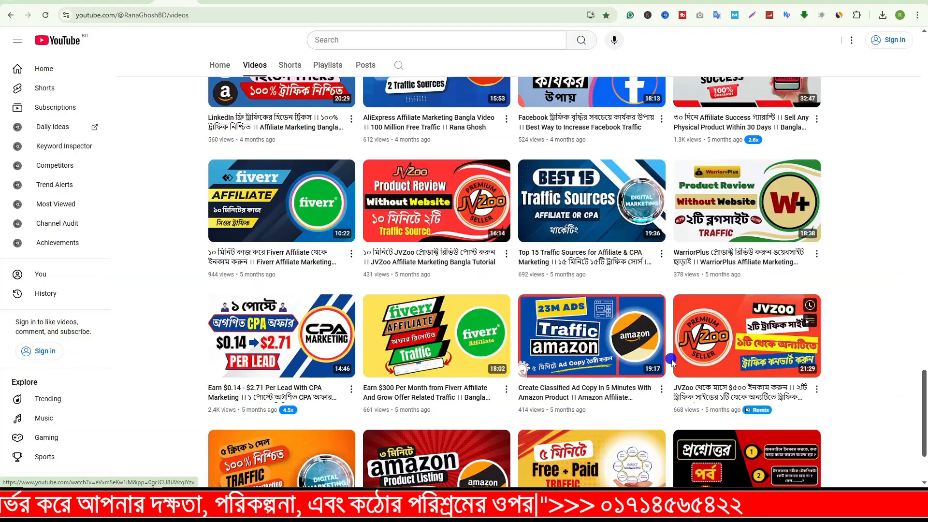
Examine the traffic source tutorials in the video list, including Top 15 Traffic Sources for Affiliate & CPA Marketing
{"action": "left_click", "coordinate": [548, 276]}
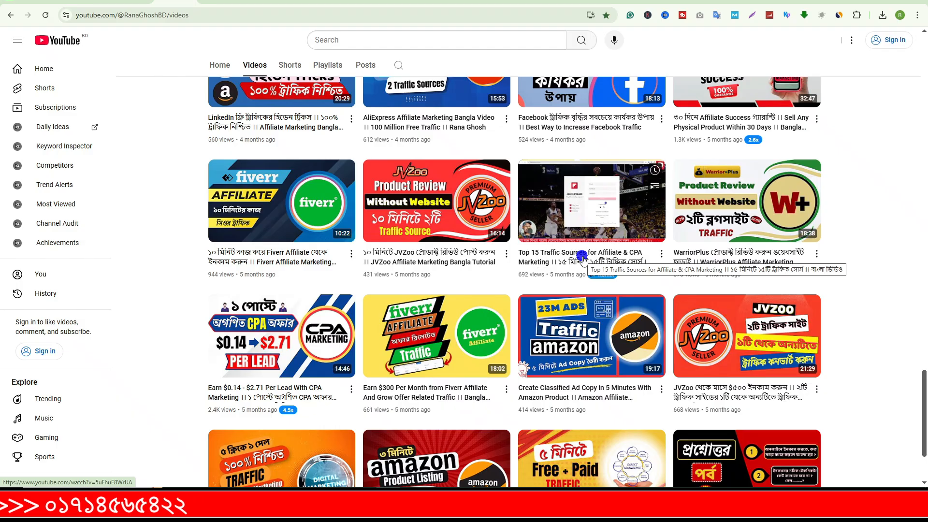
{"action": "left_click", "coordinate": [398, 64]}
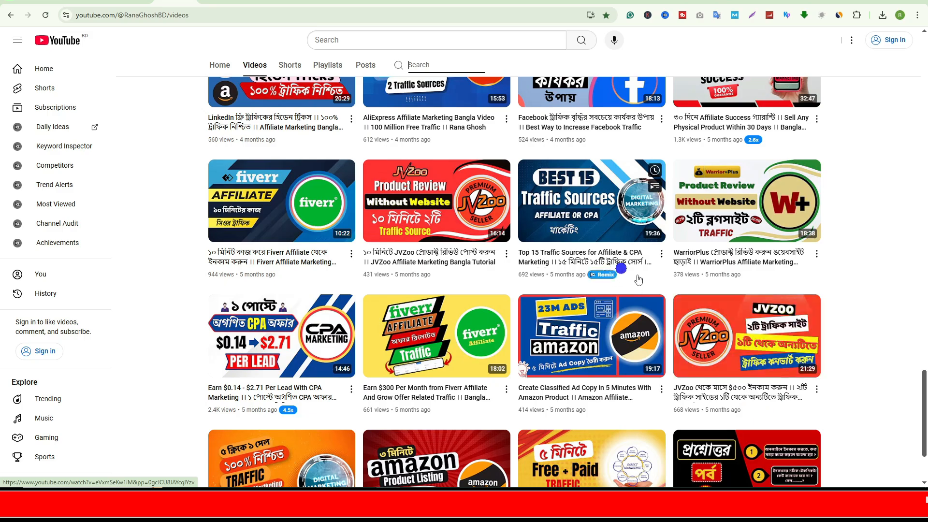
{"action": "scroll", "coordinate": [638, 279], "scroll_direction": "up", "scroll_amount": 15}
{"action": "scroll", "coordinate": [715, 303], "scroll_direction": "down", "scroll_amount": 12}
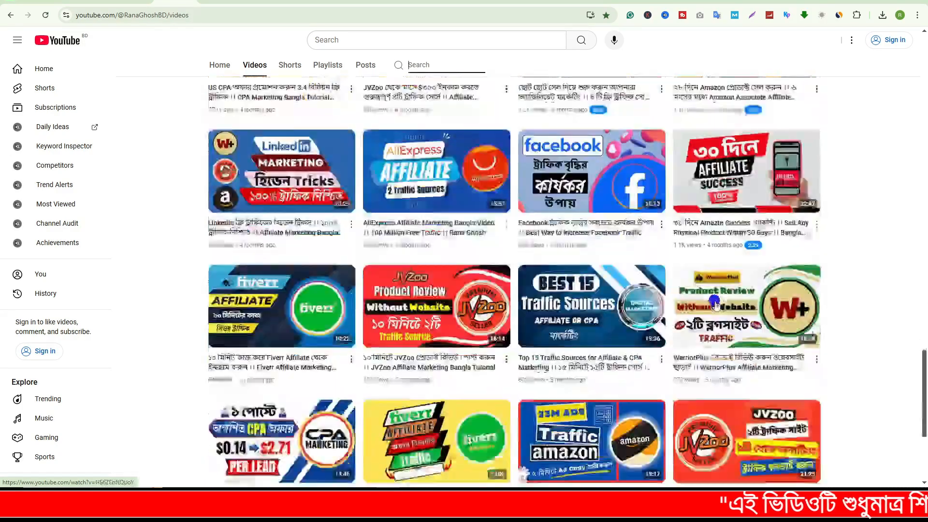
{"action": "scroll", "coordinate": [715, 304], "scroll_direction": "down", "scroll_amount": 4}
{"action": "scroll", "coordinate": [709, 300], "scroll_direction": "up", "scroll_amount": 4}
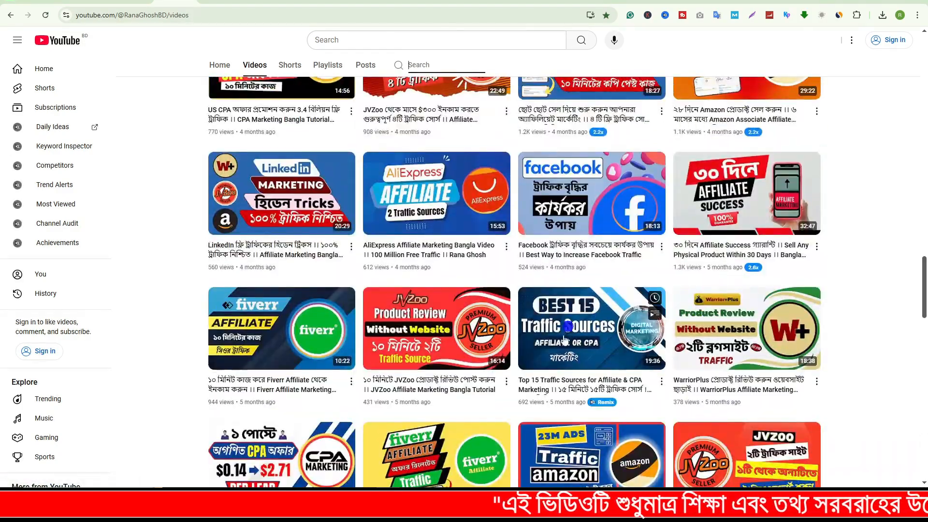
{"action": "mouse_move", "coordinate": [563, 340]}
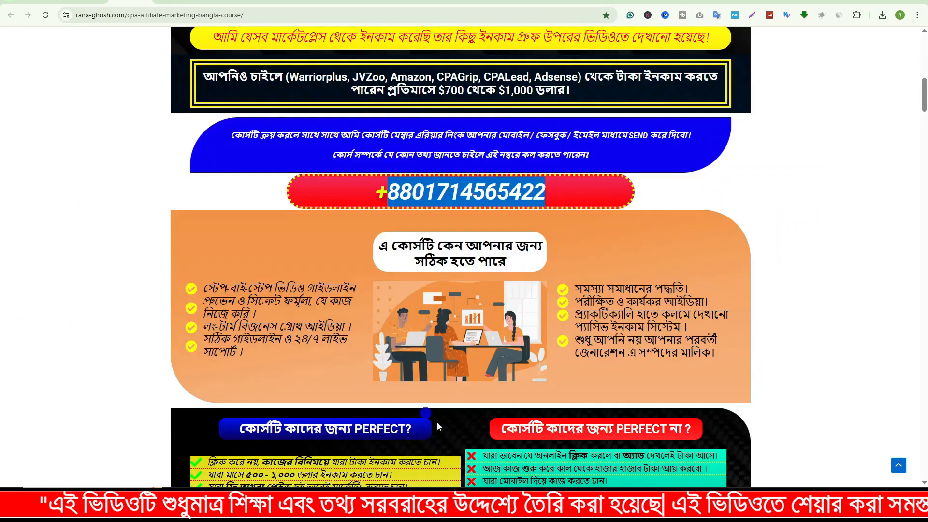
Switch to the WebFX readability test and look back through the pasted milk thistle article
{"action": "scroll", "coordinate": [533, 260], "scroll_direction": "up", "scroll_amount": 2}
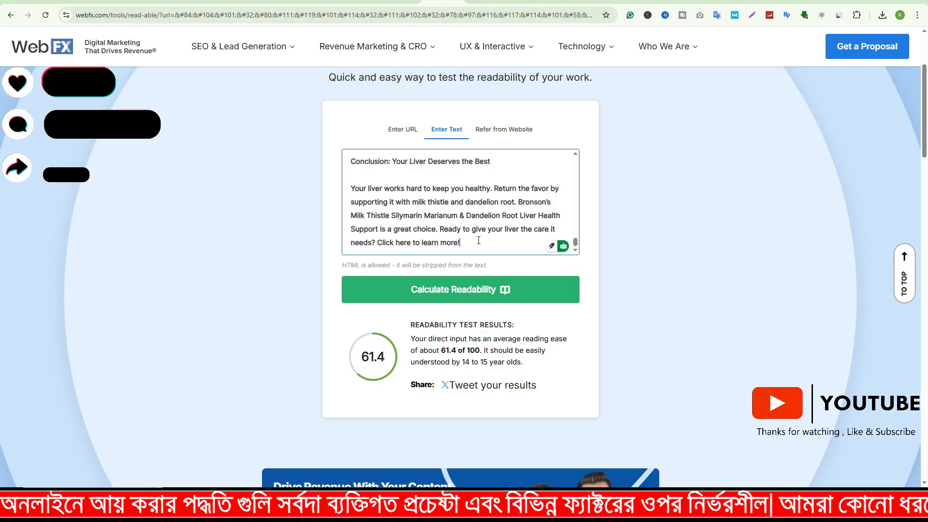
{"action": "scroll", "coordinate": [478, 241], "scroll_direction": "up", "scroll_amount": 5}
{"action": "scroll", "coordinate": [480, 241], "scroll_direction": "up", "scroll_amount": 5}
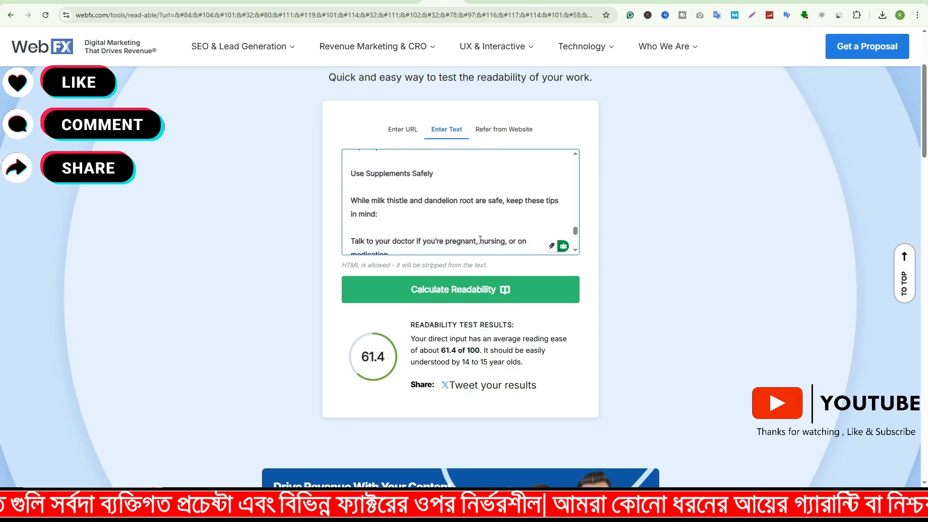
{"action": "scroll", "coordinate": [480, 238], "scroll_direction": "up", "scroll_amount": 3}
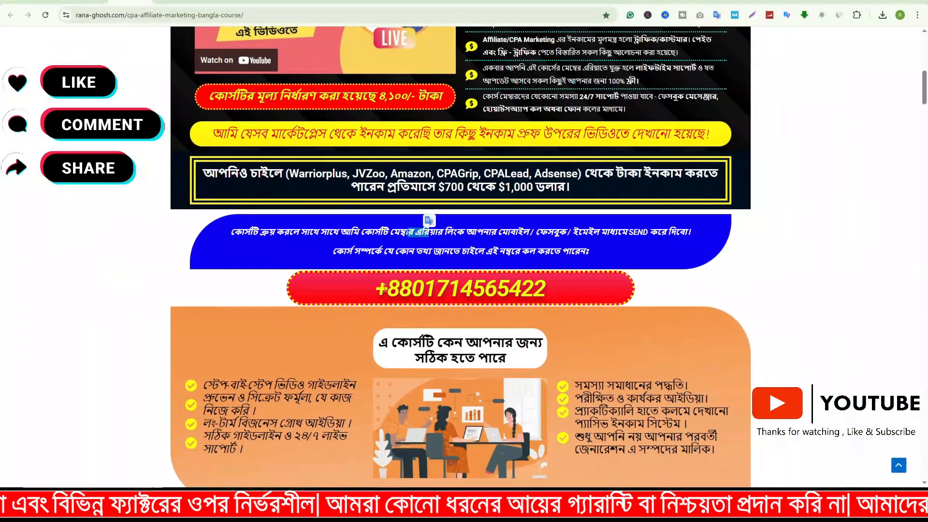
Highlight the contact phone number on the CPA affiliate marketing course page and clear the selection
{"action": "left_click_drag", "start_coordinate": [376, 289], "coordinate": [541, 288]}
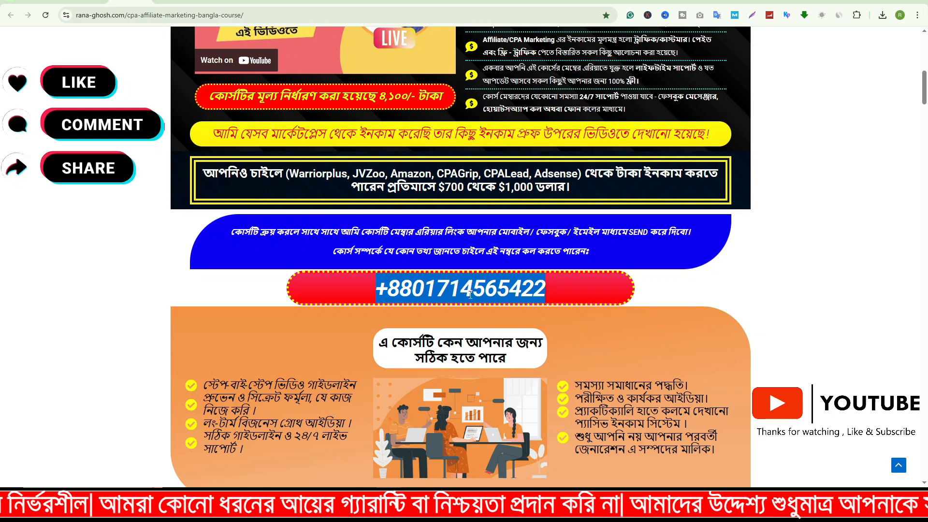
{"action": "left_click", "coordinate": [541, 287]}
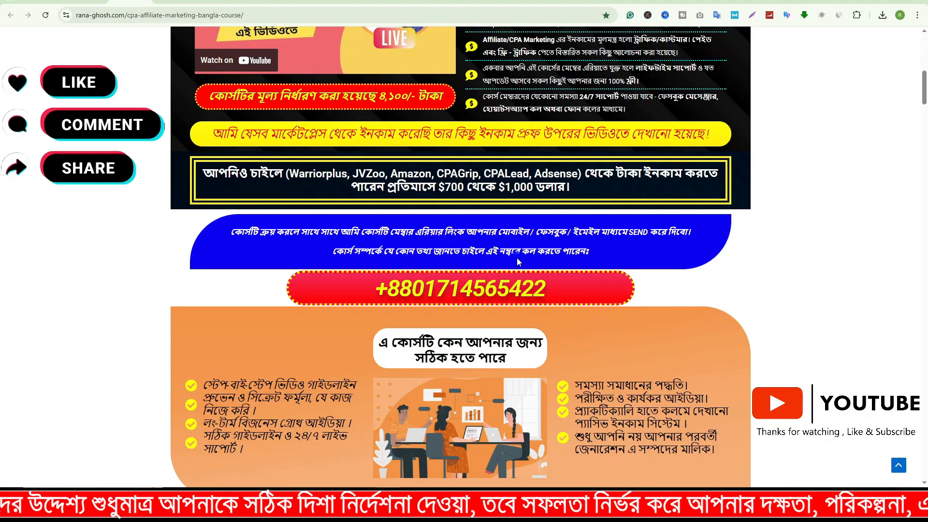
{"action": "left_click", "coordinate": [501, 292]}
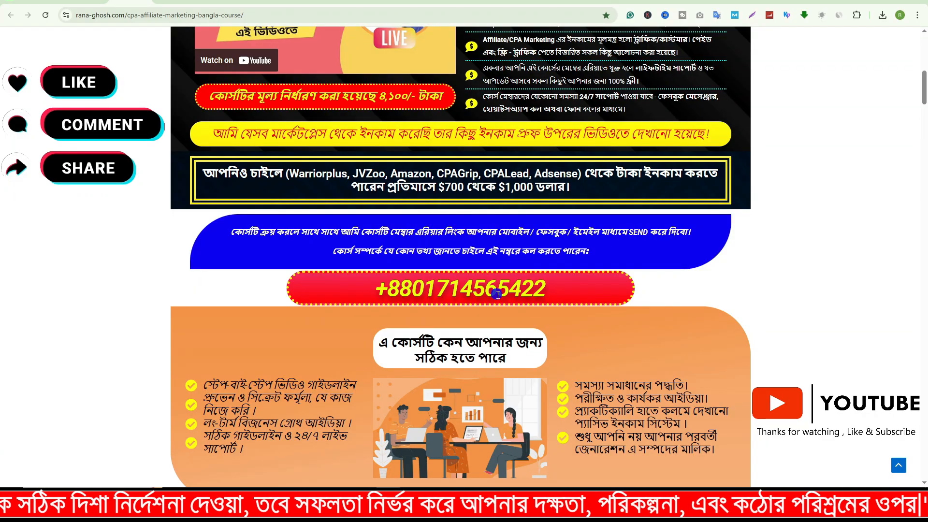